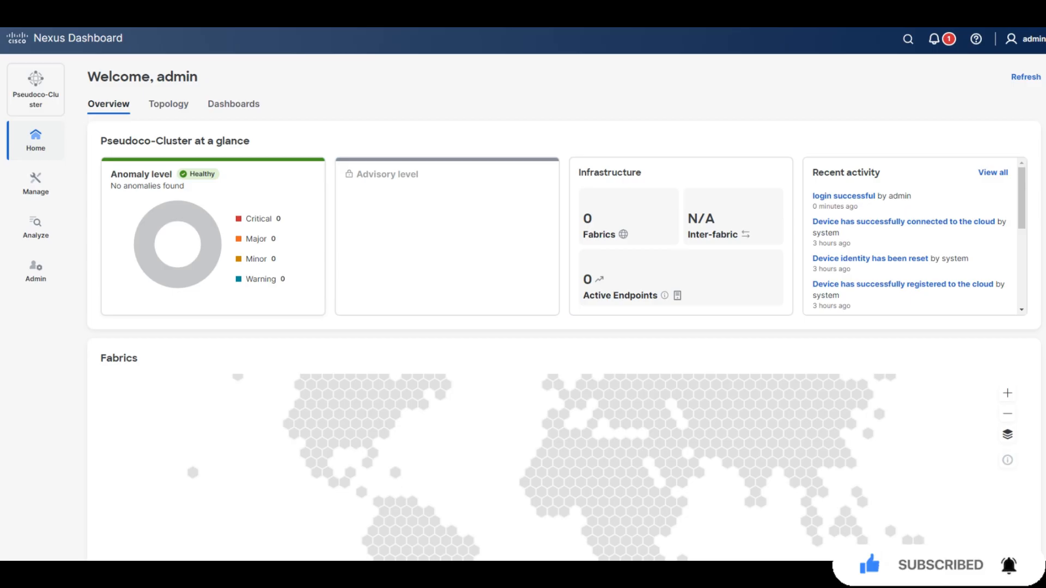
From the Manage > Fabrics list, choose Create fabric in the Actions menu.
click(36, 183)
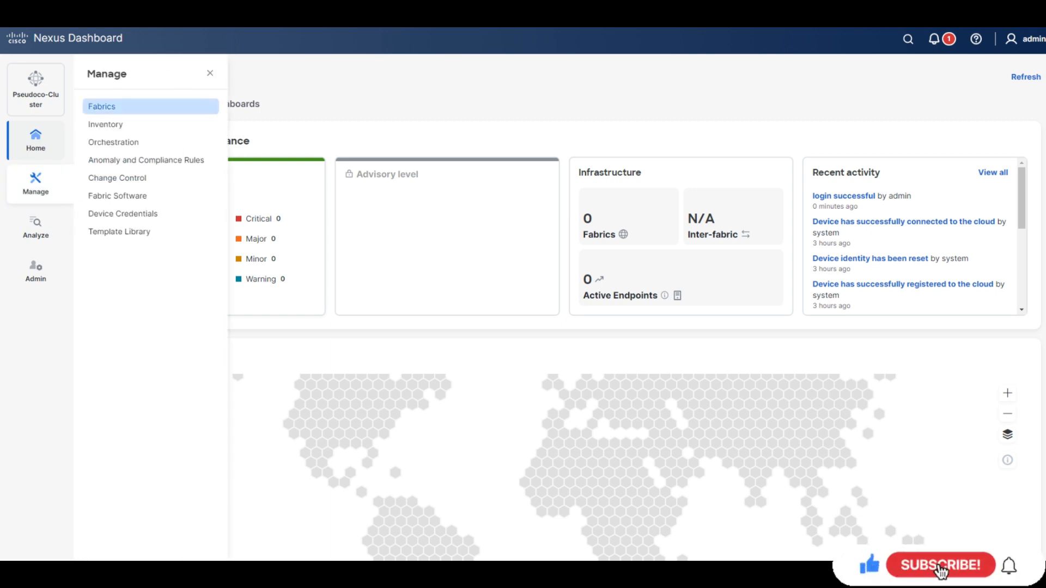
click(102, 106)
click(1000, 151)
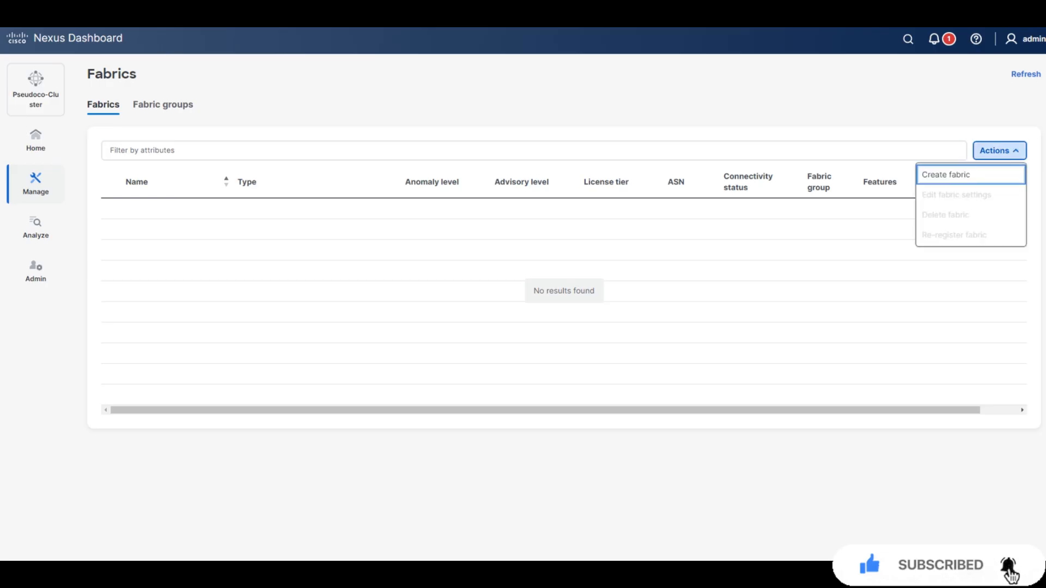
click(964, 174)
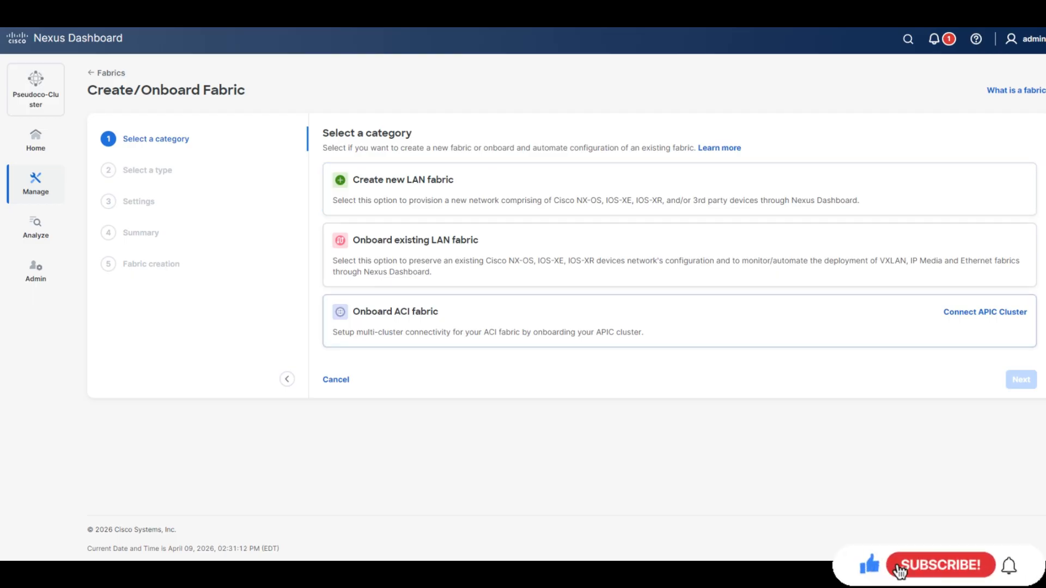
Pick the Create new LAN fabric card and move on to the fabric type choices.
click(679, 189)
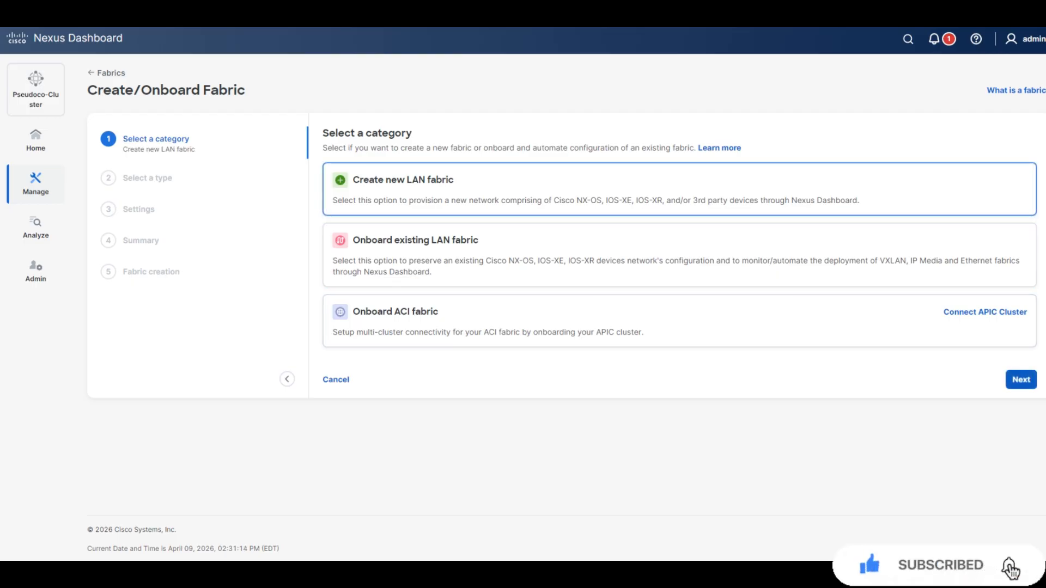
click(1021, 380)
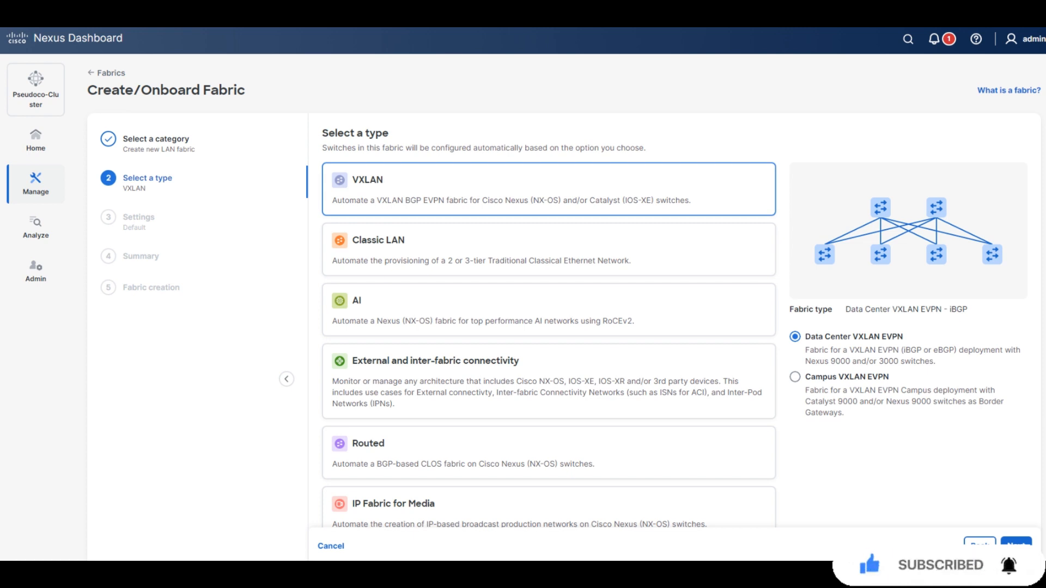
scroll(549, 327, down, 3)
scroll(550, 327, up, 3)
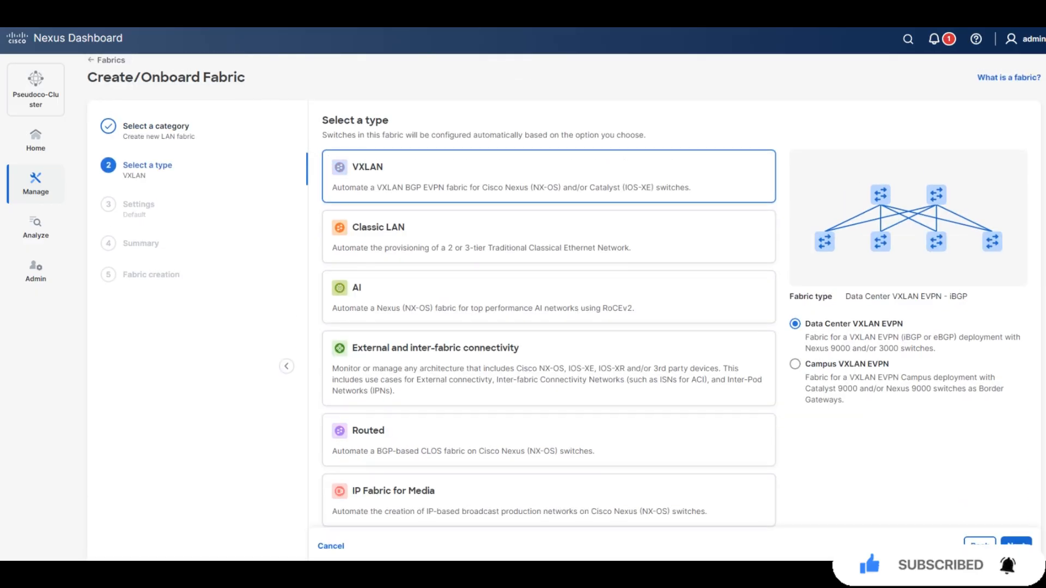
scroll(549, 327, down, 1)
scroll(549, 327, up, 1)
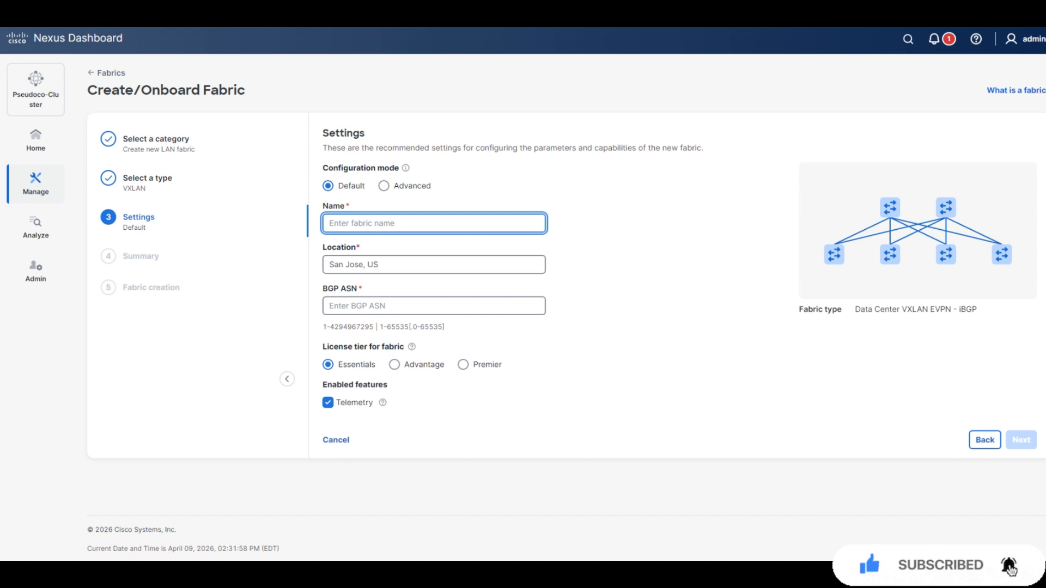
Switch to Advanced mode and name the fabric vxlan-epvn-fabric.
click(384, 186)
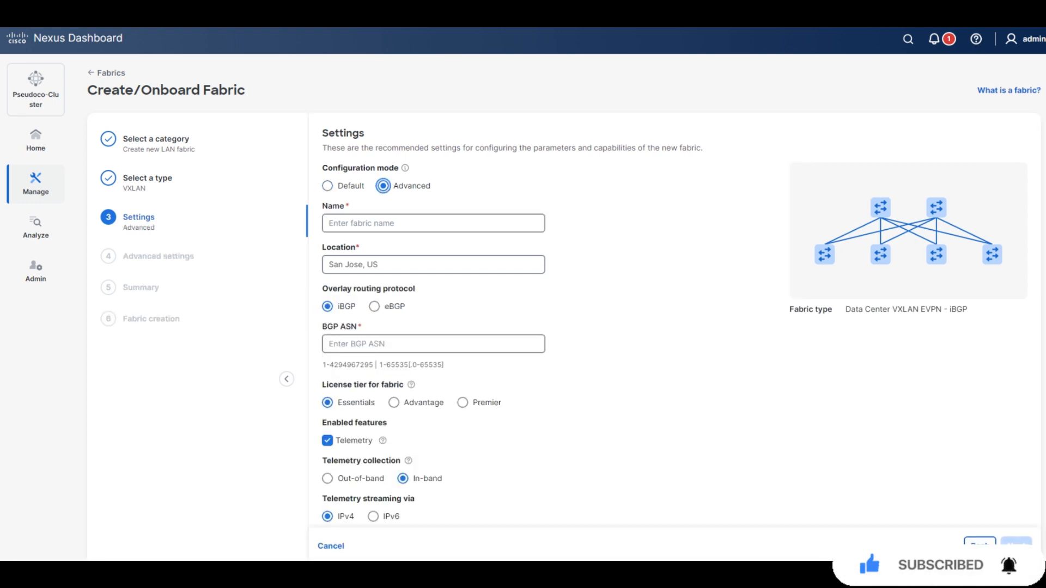
click(388, 224)
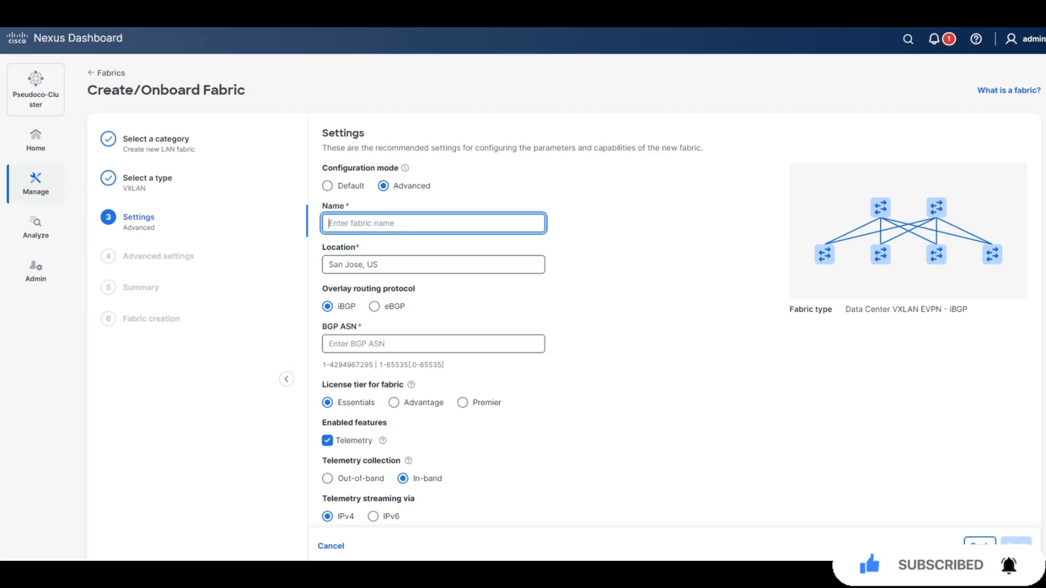
mouse_move(405, 168)
text(vxlan-epvn-fabric)
Keep San Jose, US as location, set BGP ASN 65001 and out-of-band telemetry.
click(434, 265)
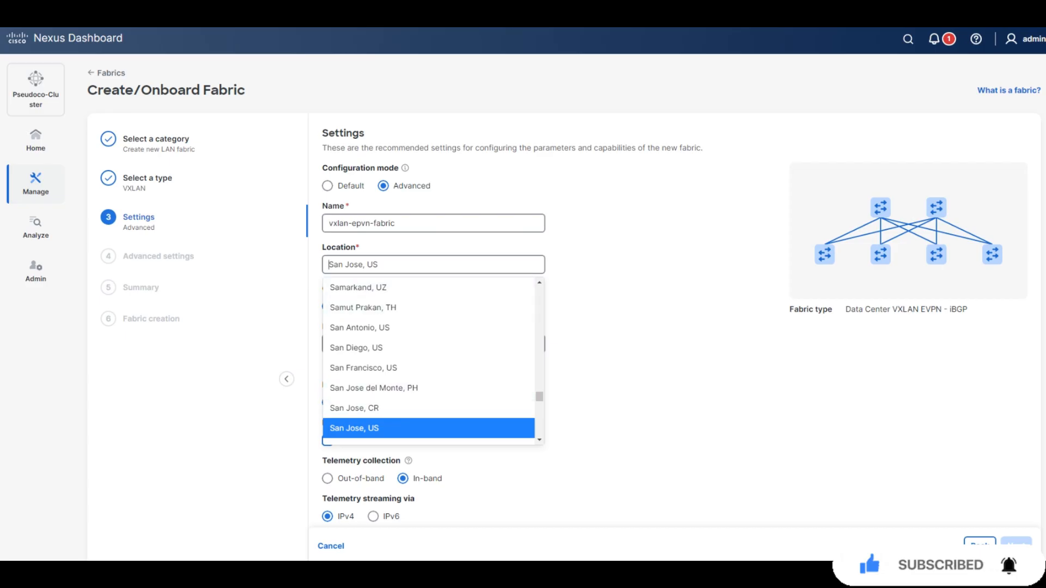
click(616, 376)
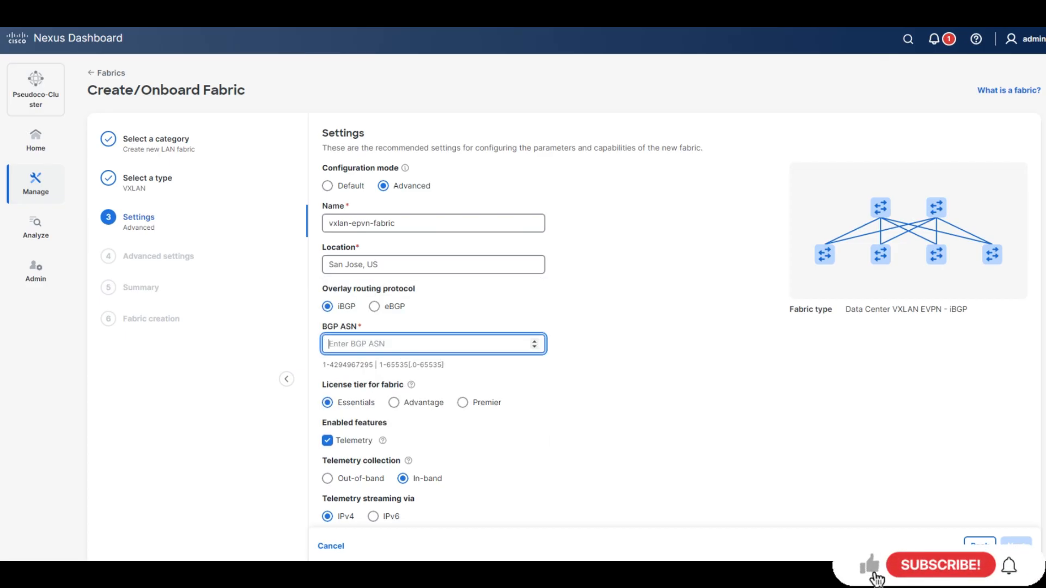
text(65001)
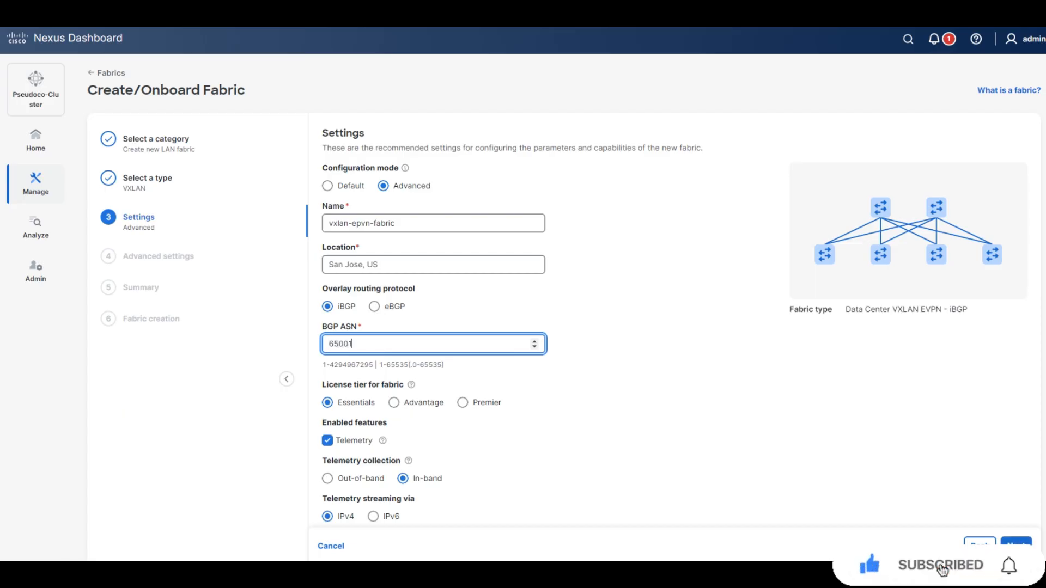
key(Tab)
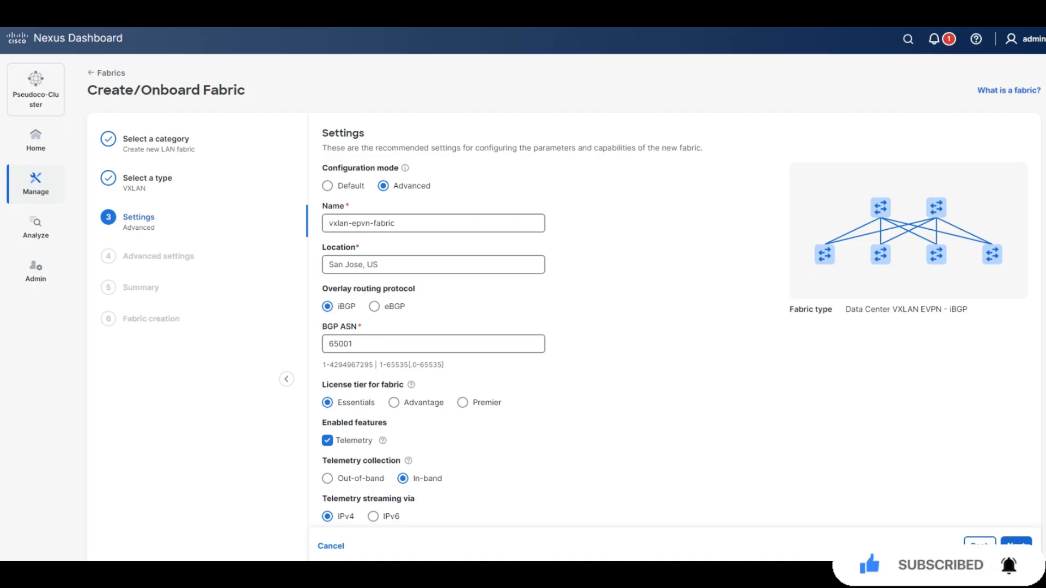
click(328, 479)
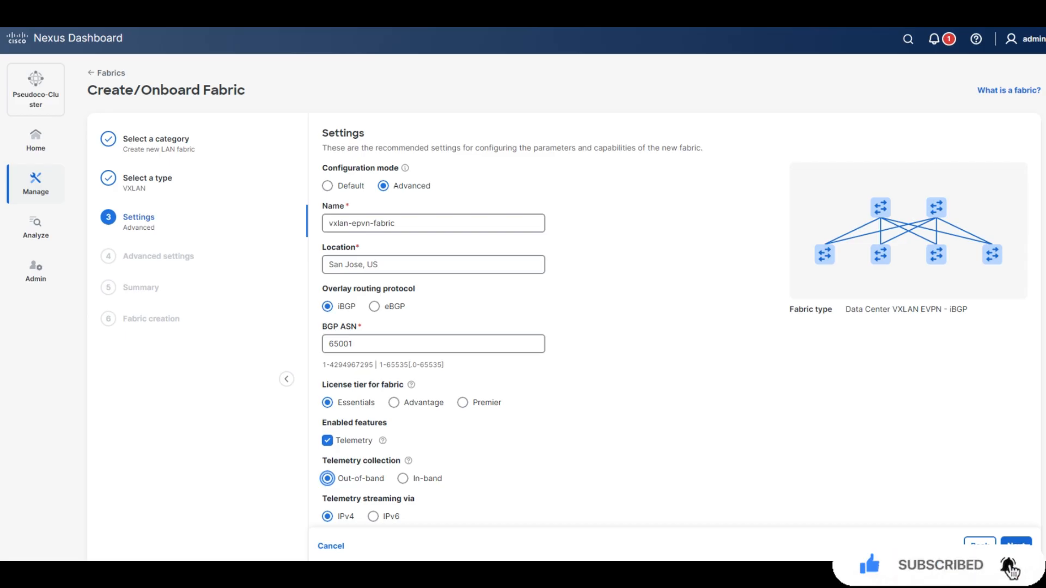
click(1016, 546)
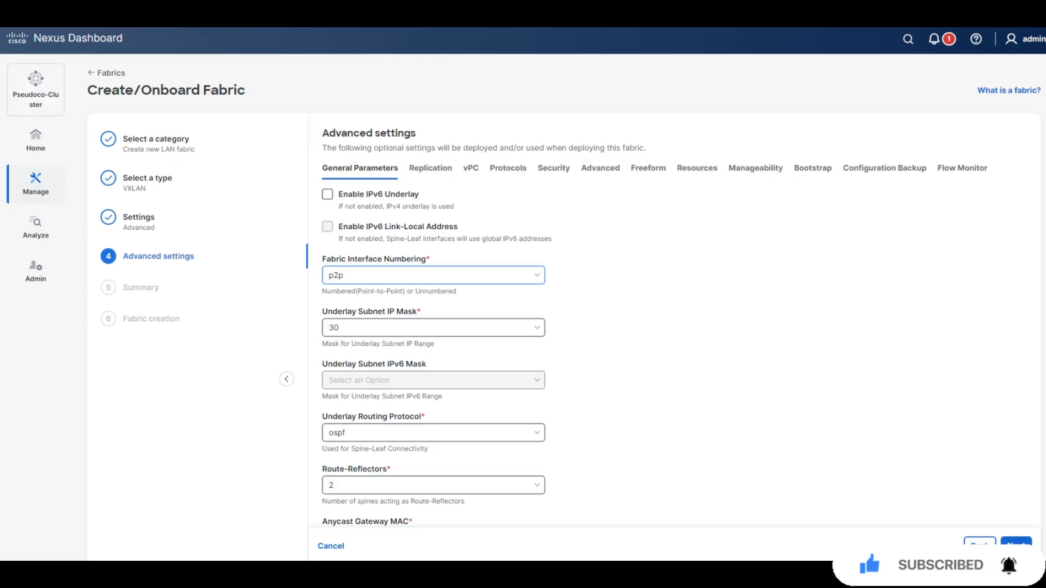
Set fabric interface numbering to unNumbered and the underlay subnet mask to 31.
click(433, 275)
click(434, 321)
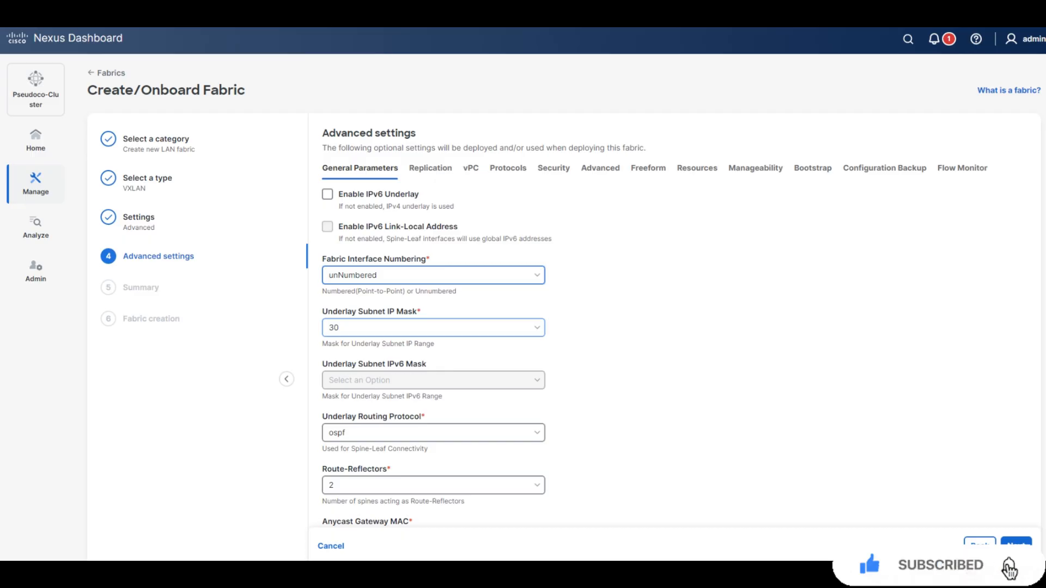
click(434, 328)
click(433, 374)
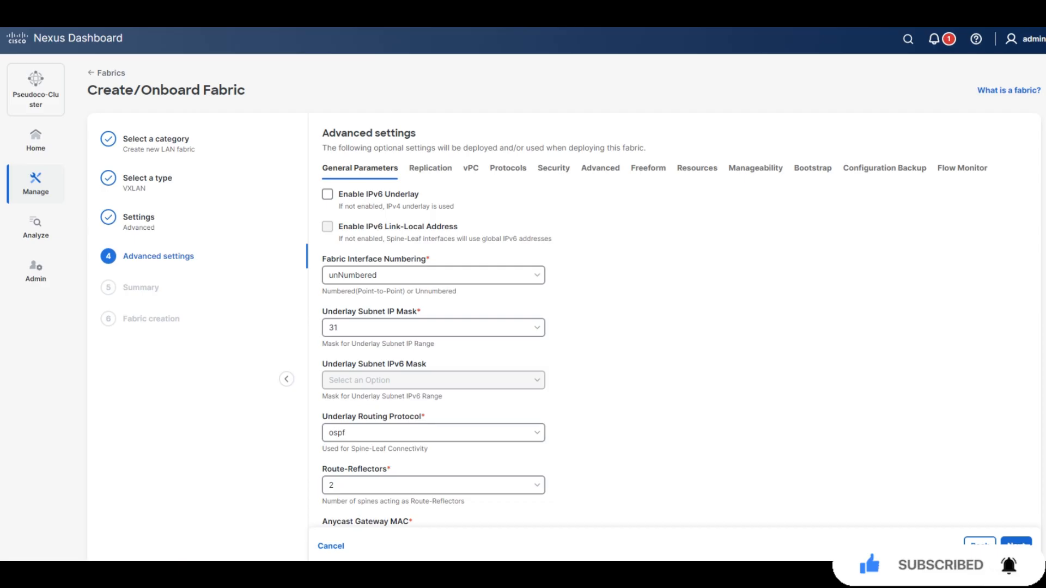
Enable performance monitoring, check the Summary, and return to Advanced settings.
scroll(564, 291, down, 3)
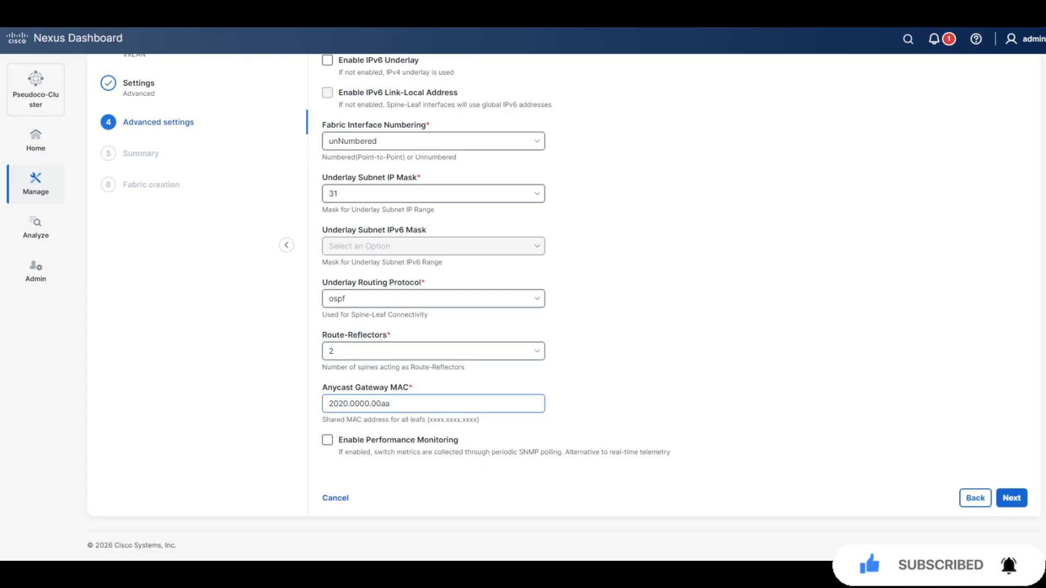
click(327, 441)
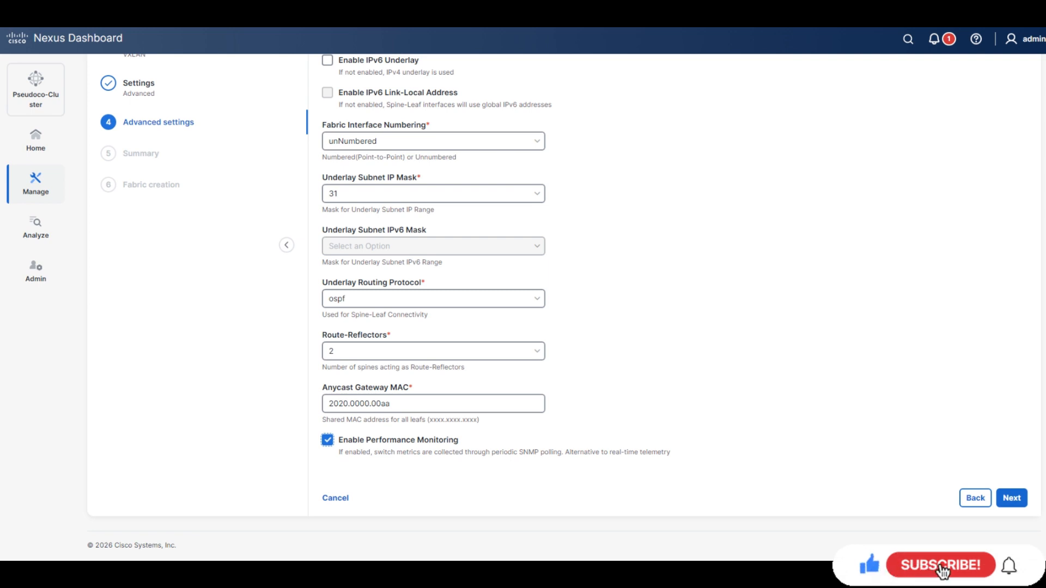
click(1012, 498)
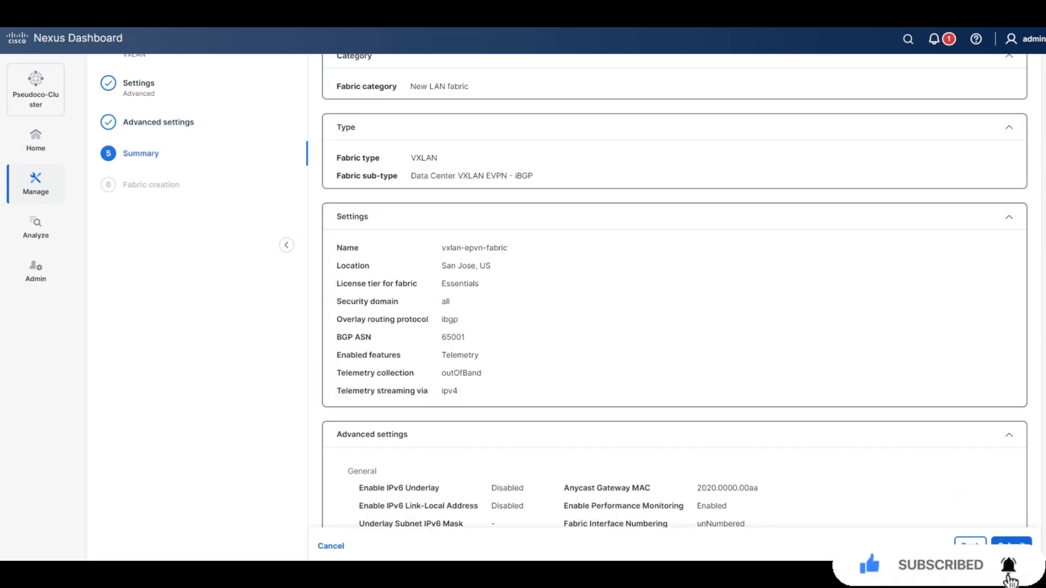
click(970, 544)
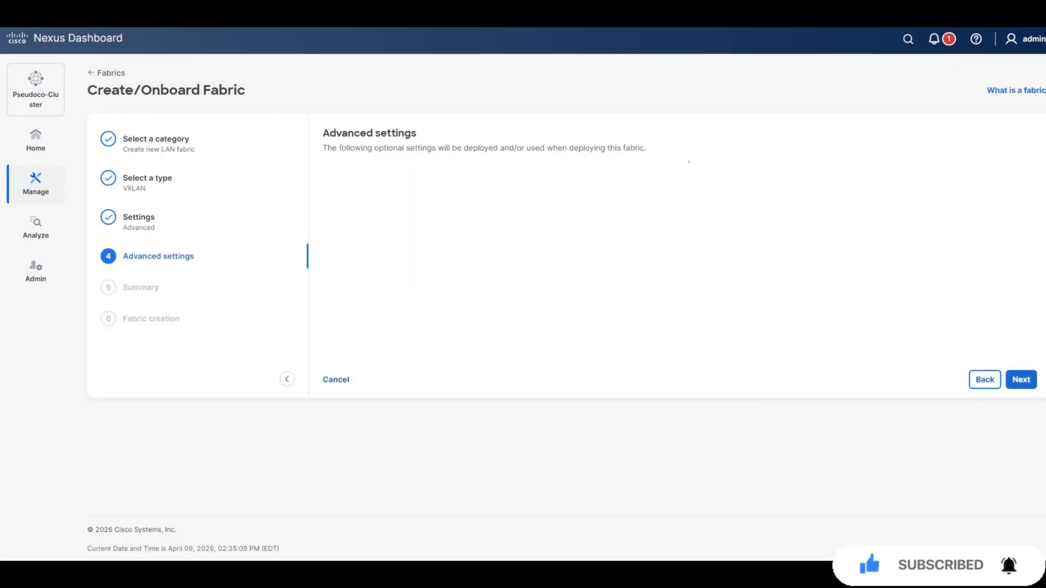
scroll(564, 300, down, 2)
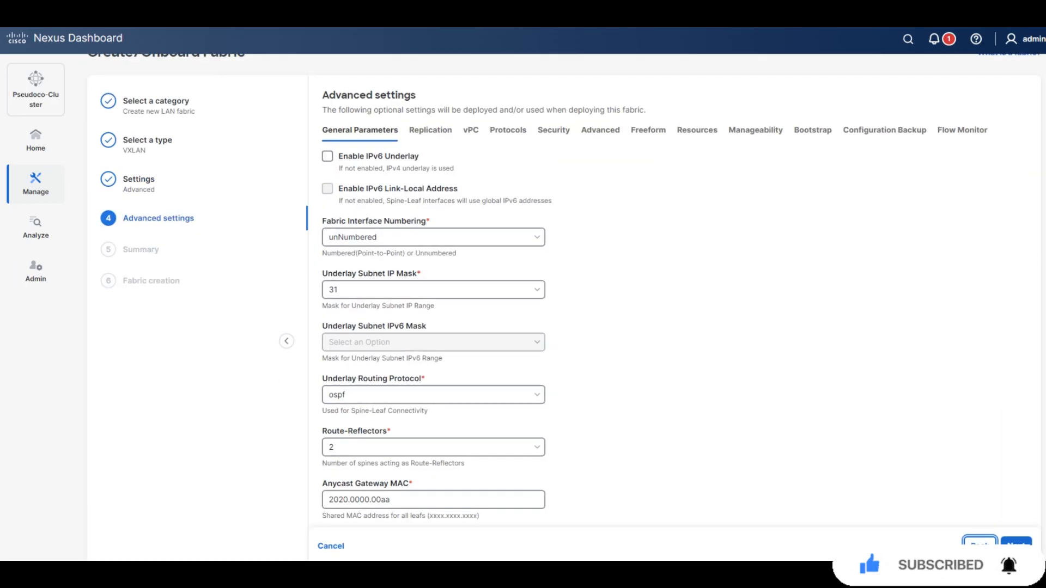
Browse the Replication settings of the fabric's Advanced settings.
click(430, 131)
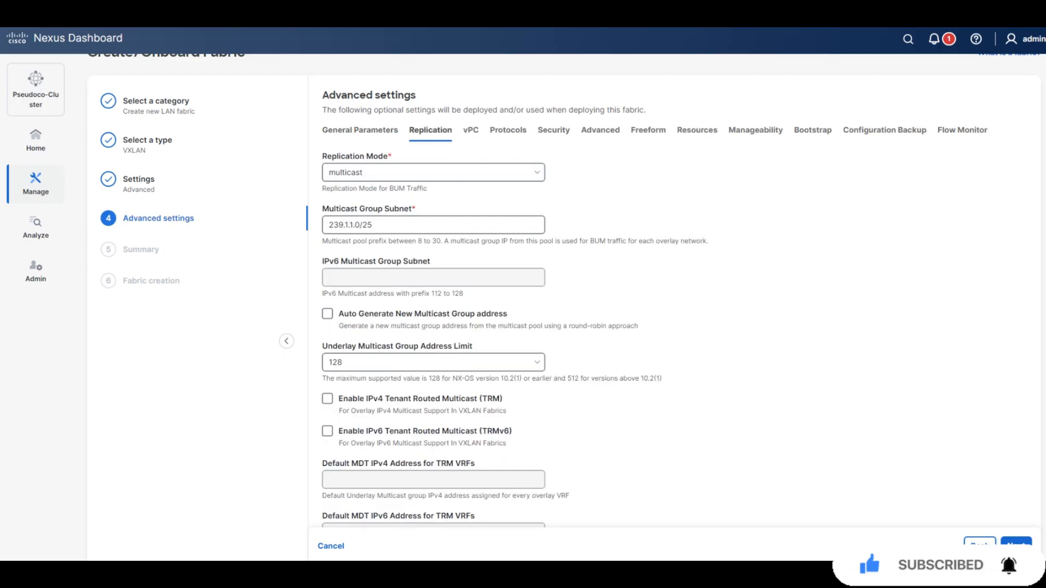
click(360, 130)
scroll(564, 299, down, 3)
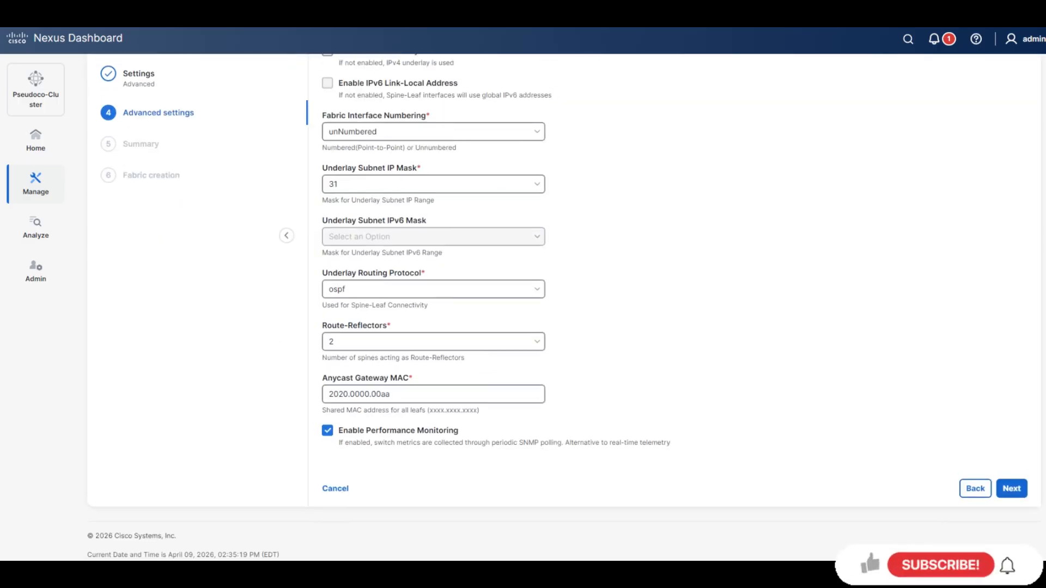
scroll(564, 300, up, 4)
click(430, 169)
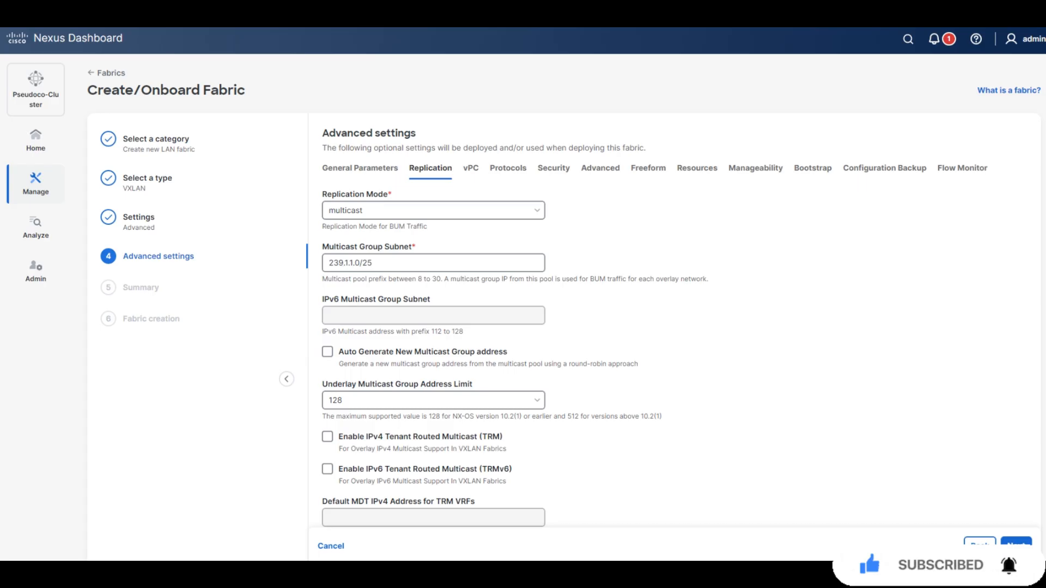
scroll(564, 338, down, 1)
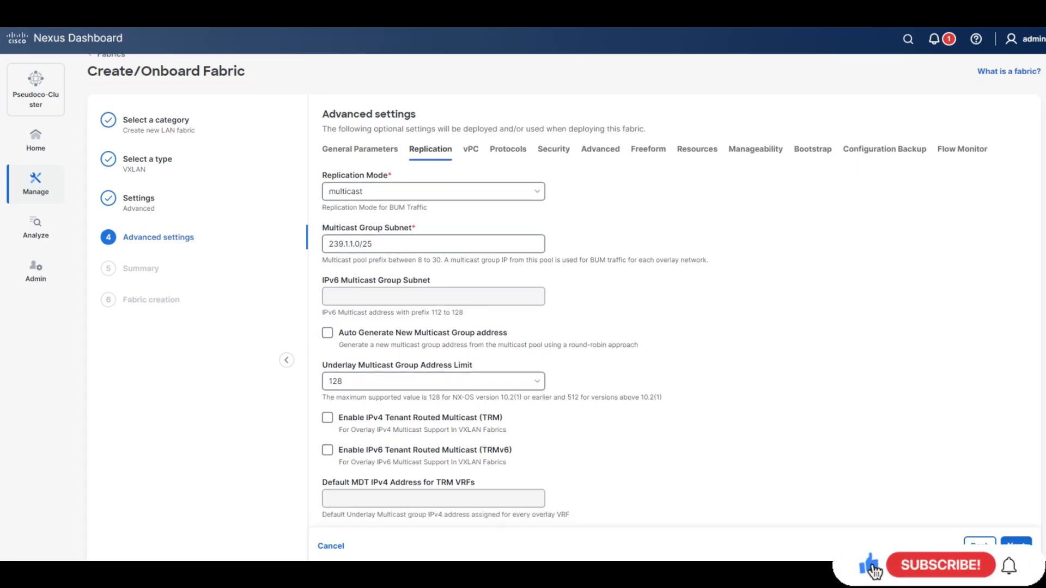
scroll(564, 338, down, 3)
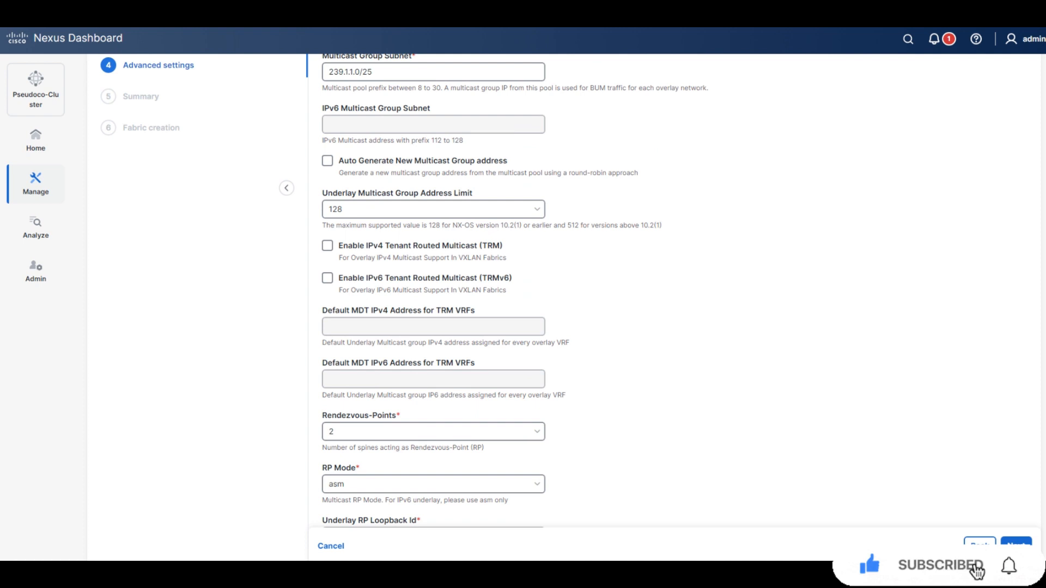
scroll(436, 412, down, 1)
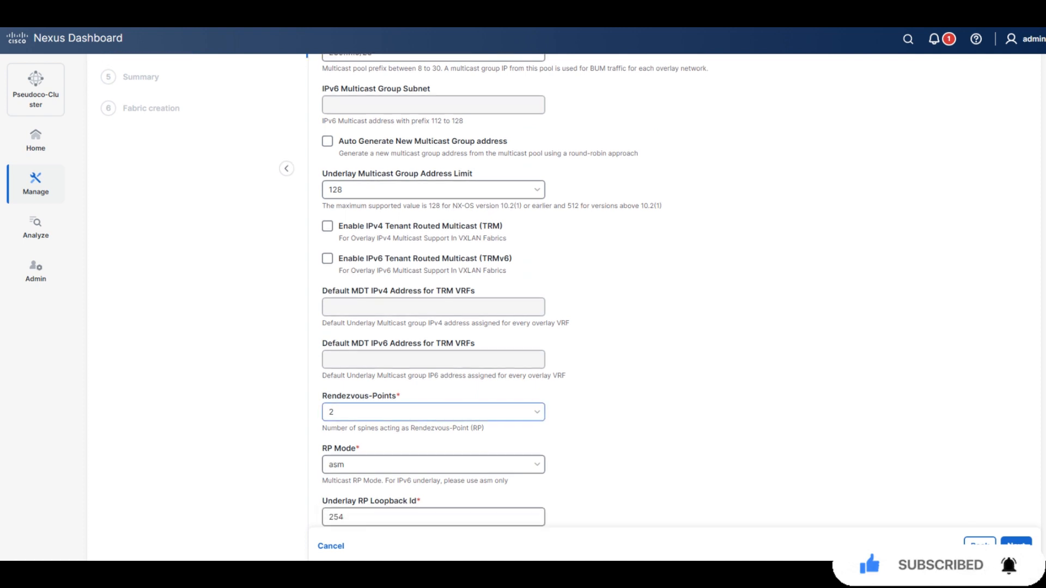
scroll(436, 327, down, 2)
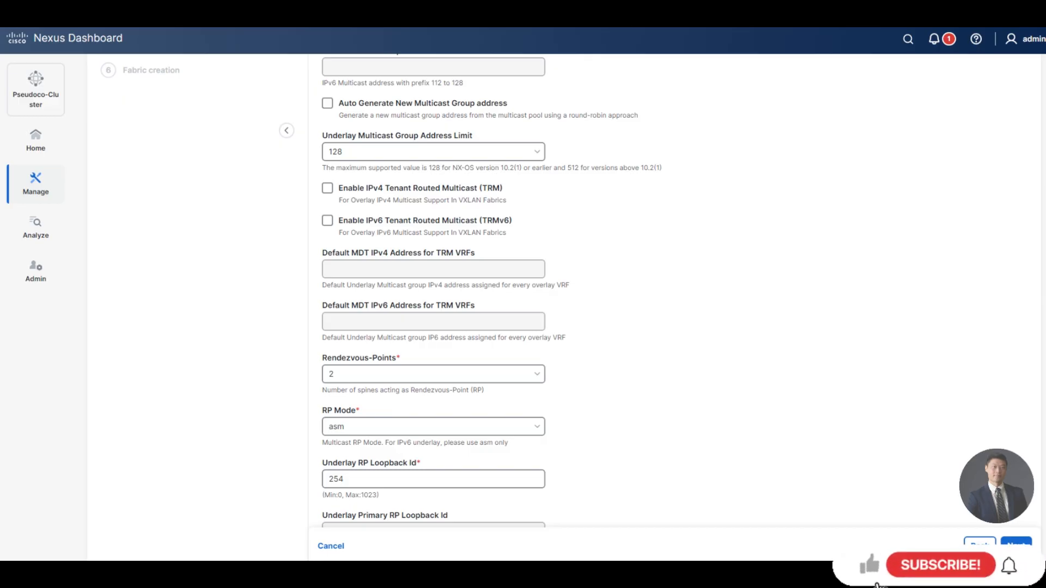
Keep RP Mode at asm and bring up the vPC settings.
click(433, 427)
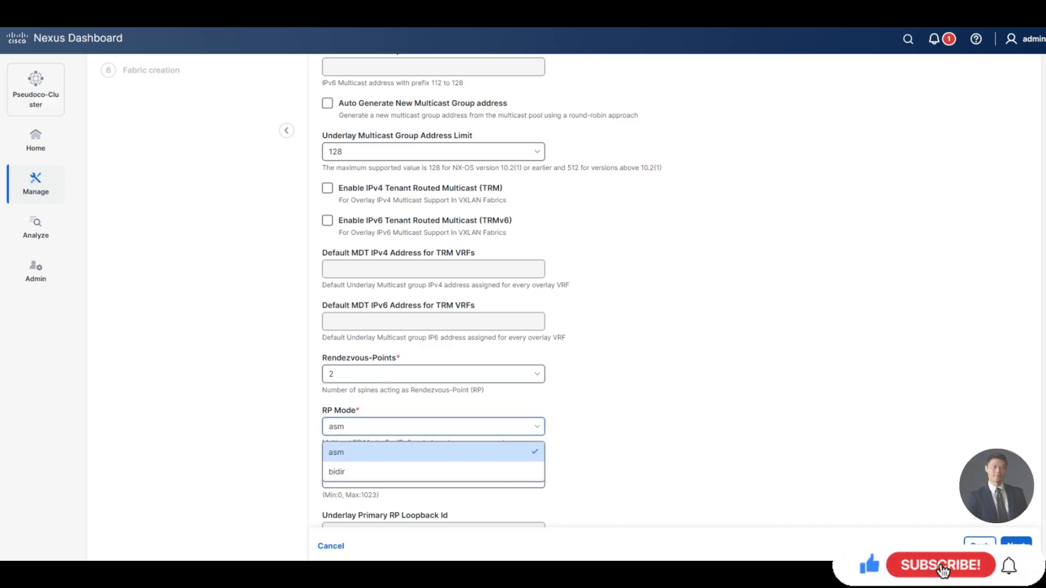
click(433, 427)
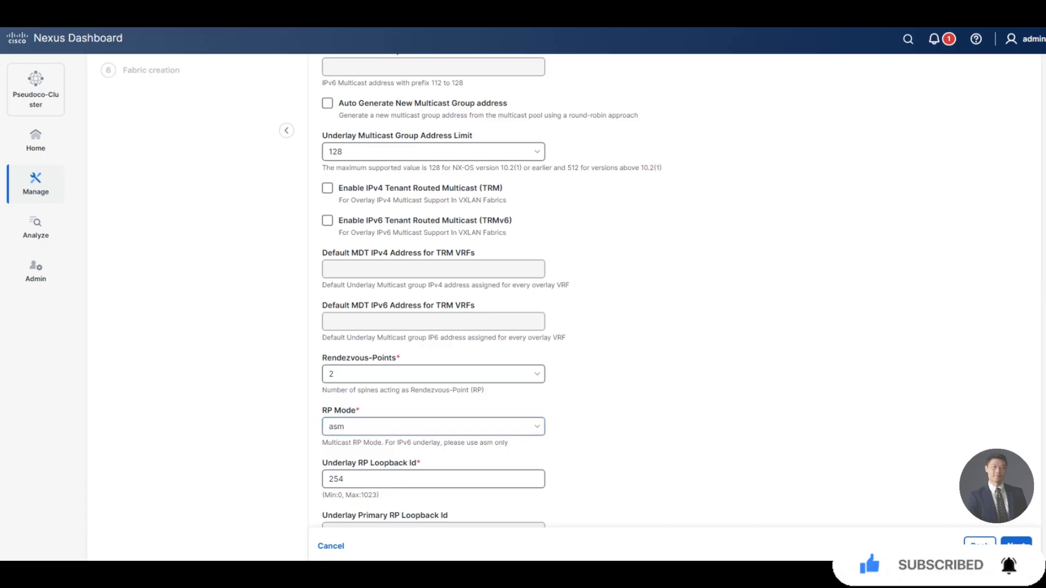
drag(332, 443, 514, 437)
click(514, 439)
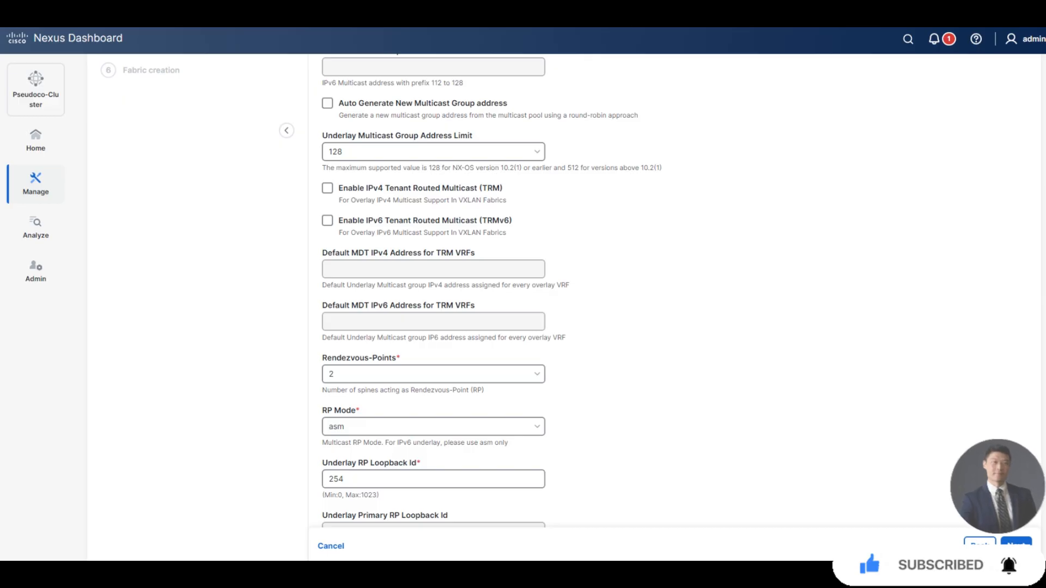
scroll(433, 291, down, 2)
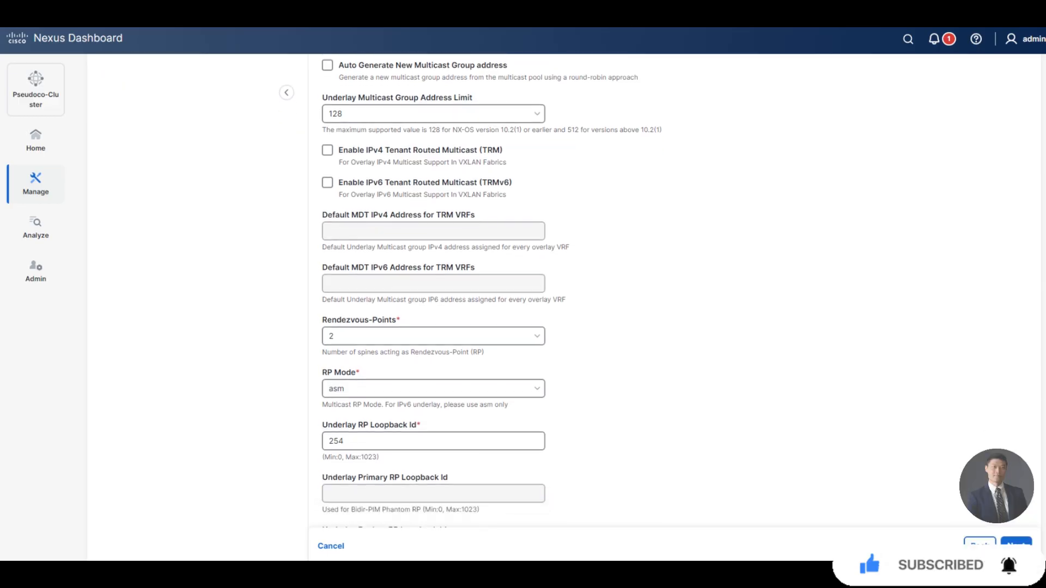
scroll(433, 291, down, 1)
scroll(433, 291, down, 1)
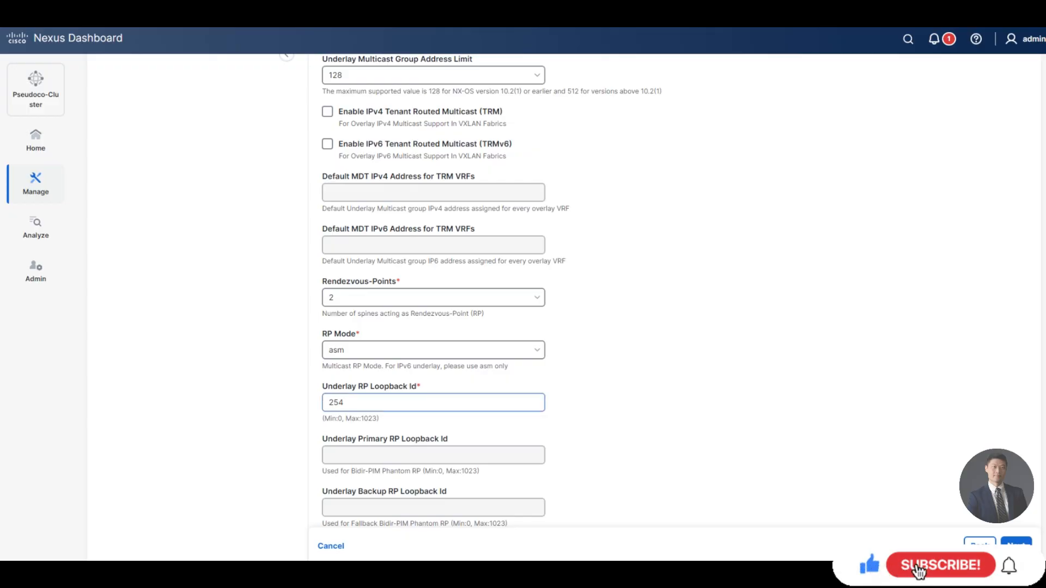
scroll(434, 291, up, 6)
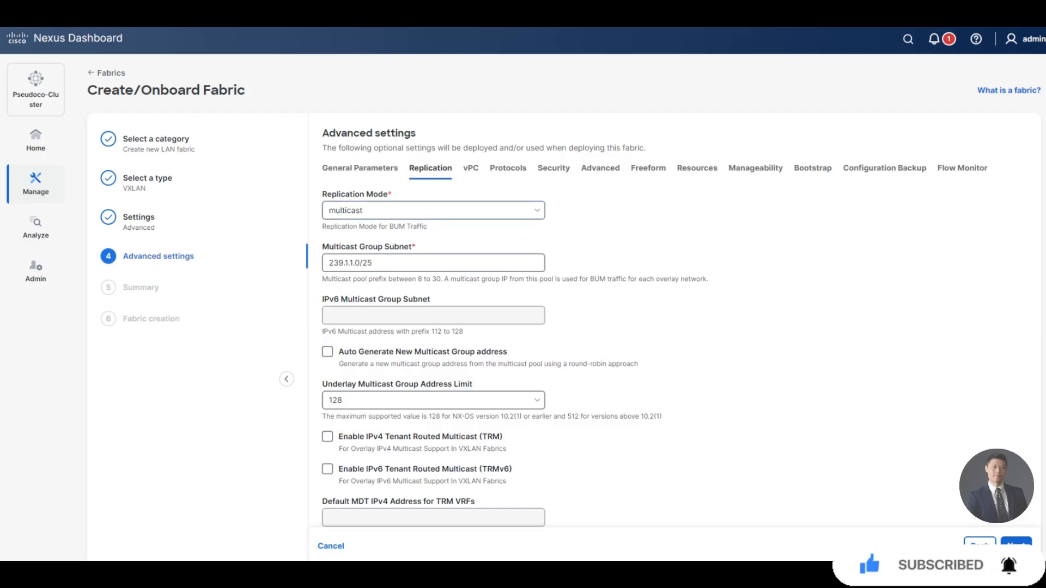
click(471, 168)
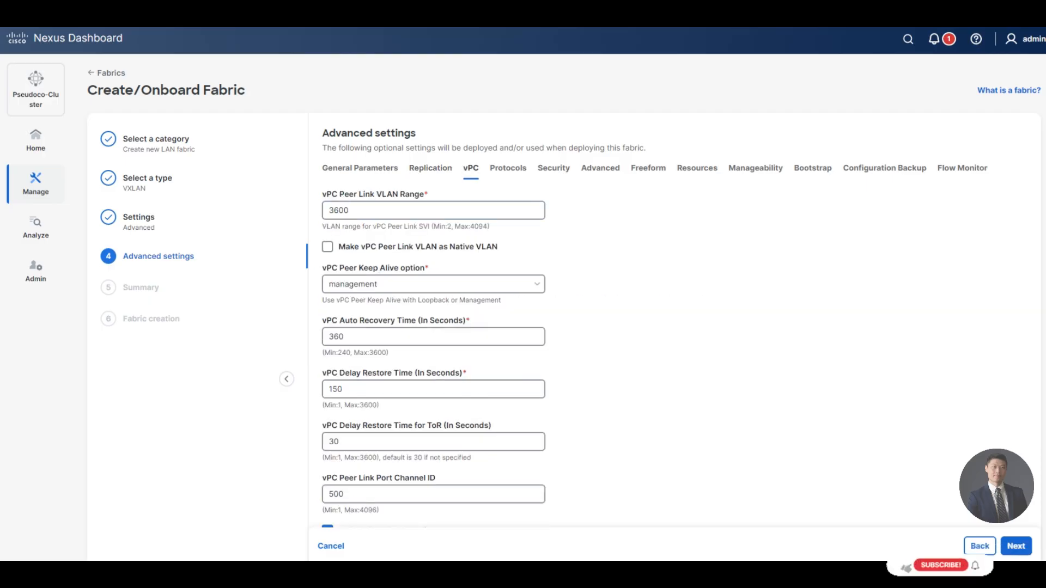
Keep the vPC peer keep-alive option at management and show the Protocols settings.
triple_click(350, 194)
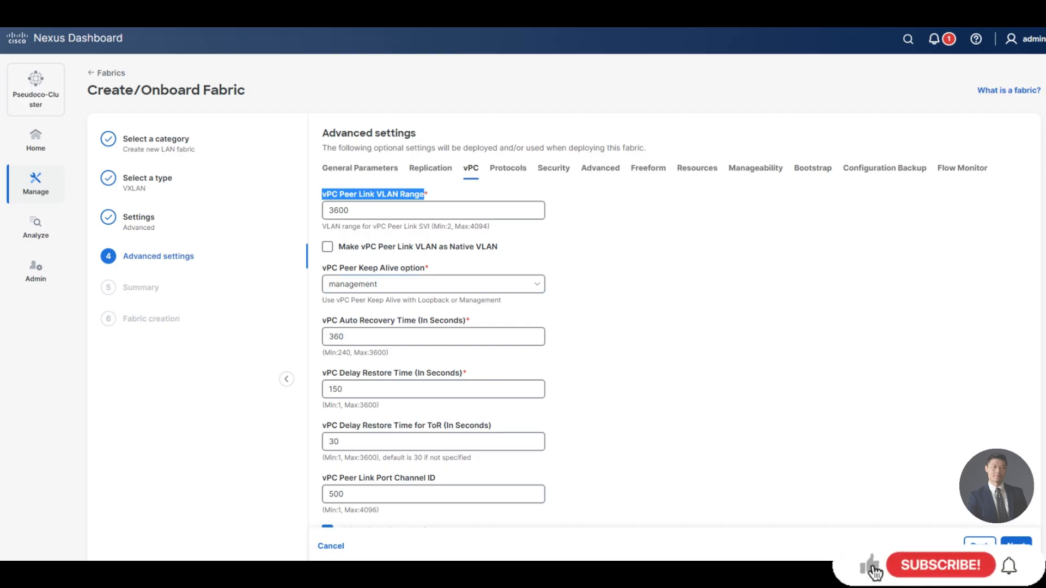
triple_click(354, 268)
click(376, 284)
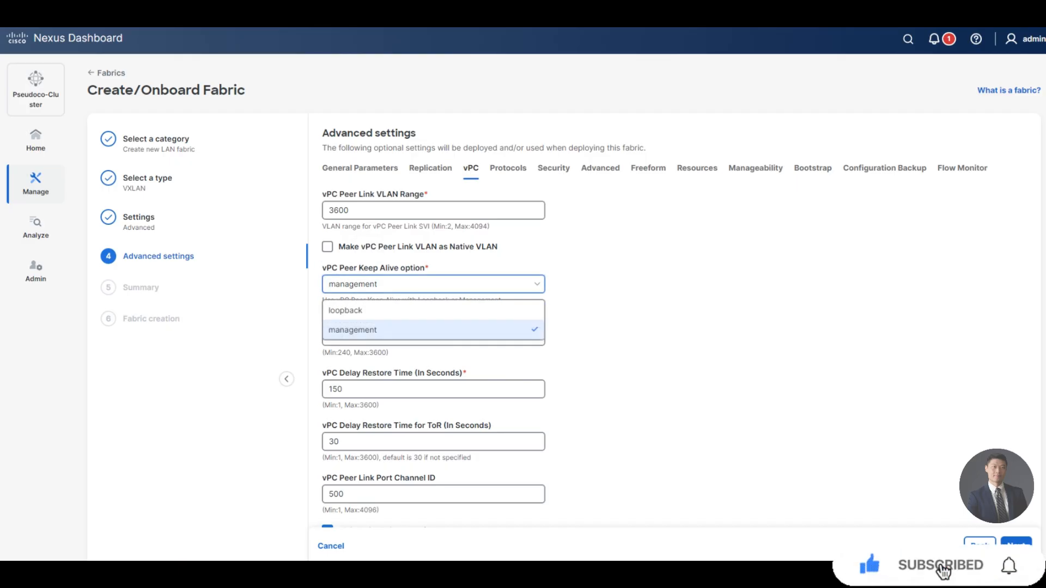
click(376, 330)
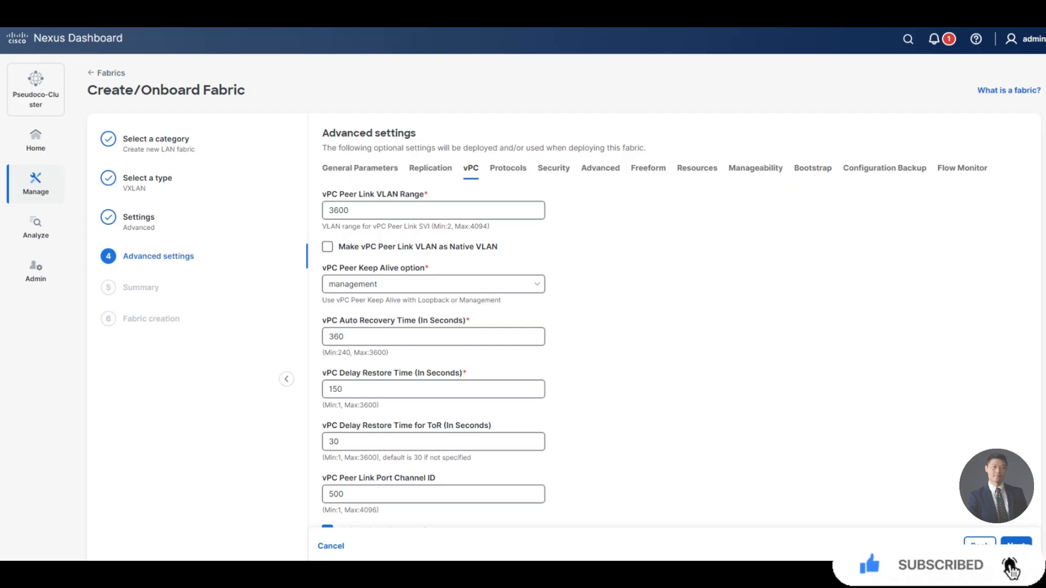
click(508, 168)
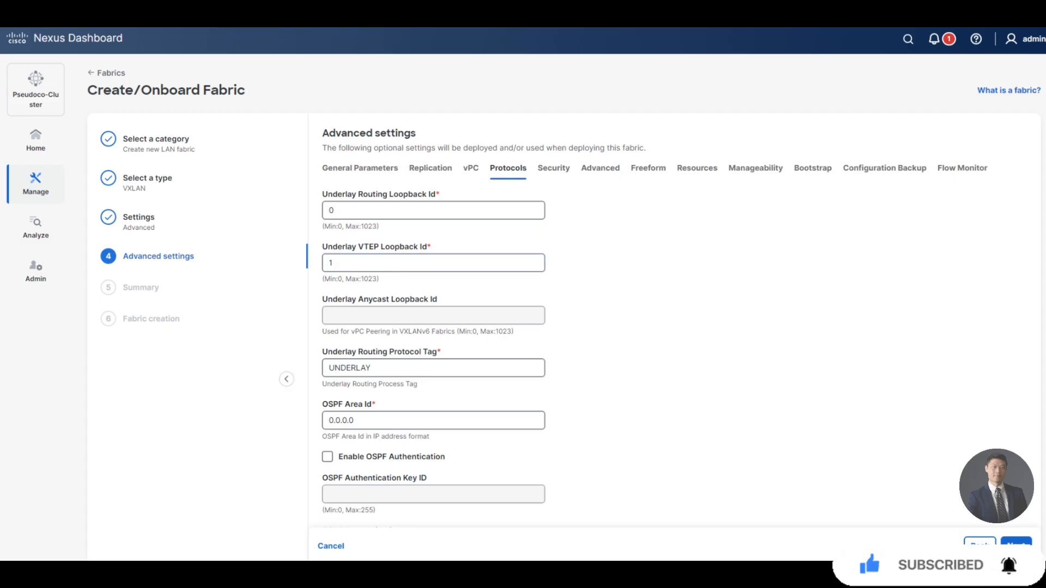
triple_click(369, 246)
click(376, 247)
drag(423, 352, 323, 352)
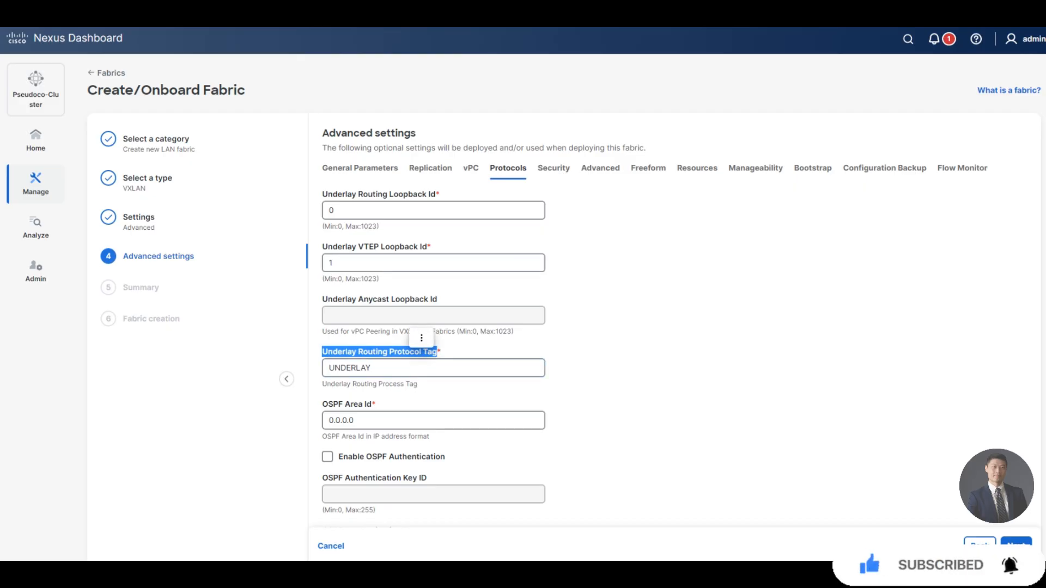
click(376, 351)
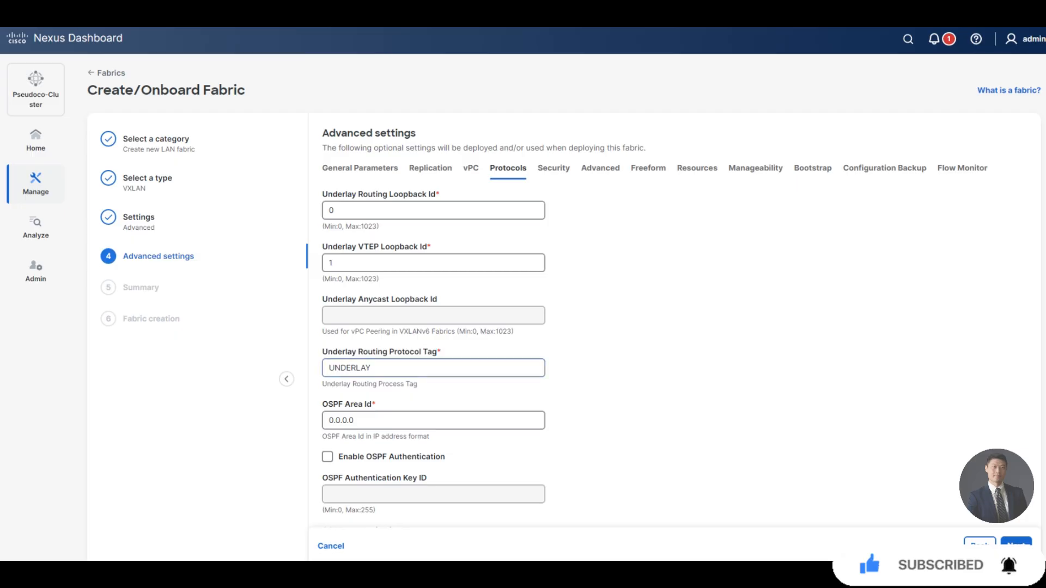
drag(373, 404, 323, 404)
click(359, 384)
On the Resources tab, review the underlay VTEP loopback, RP loopback and subnet IP ranges.
click(698, 169)
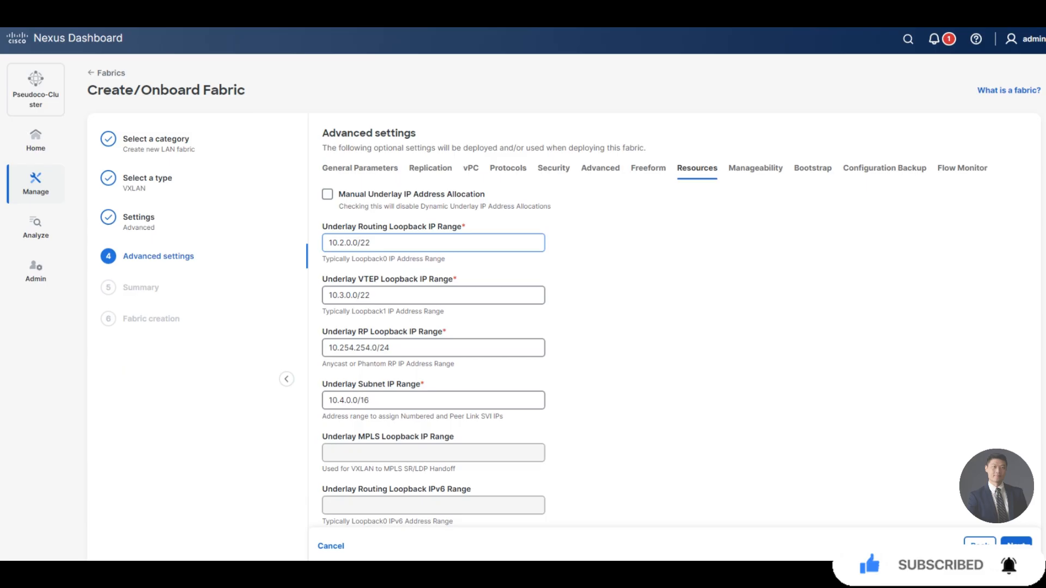
triple_click(369, 279)
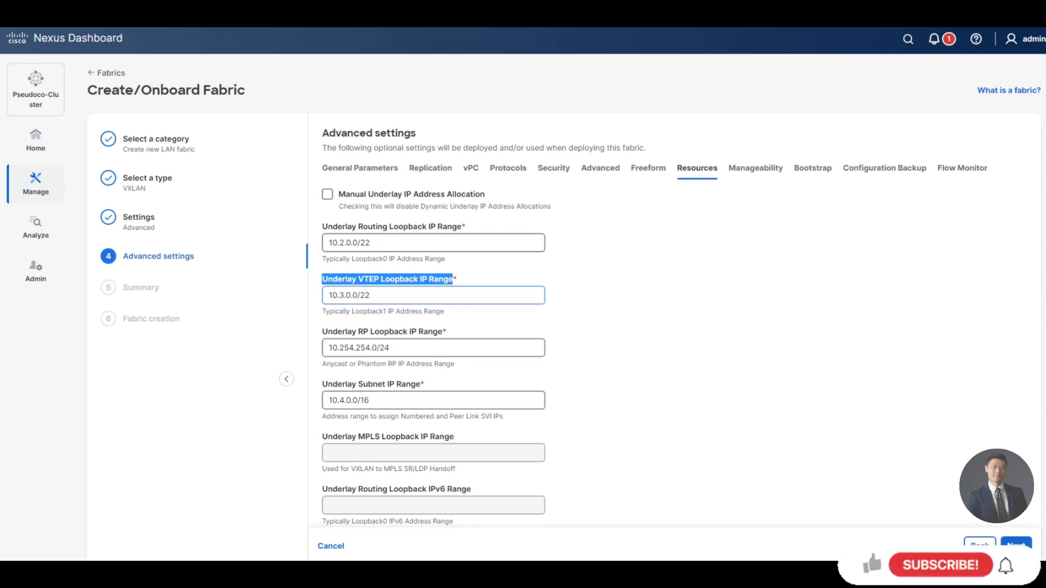
click(376, 295)
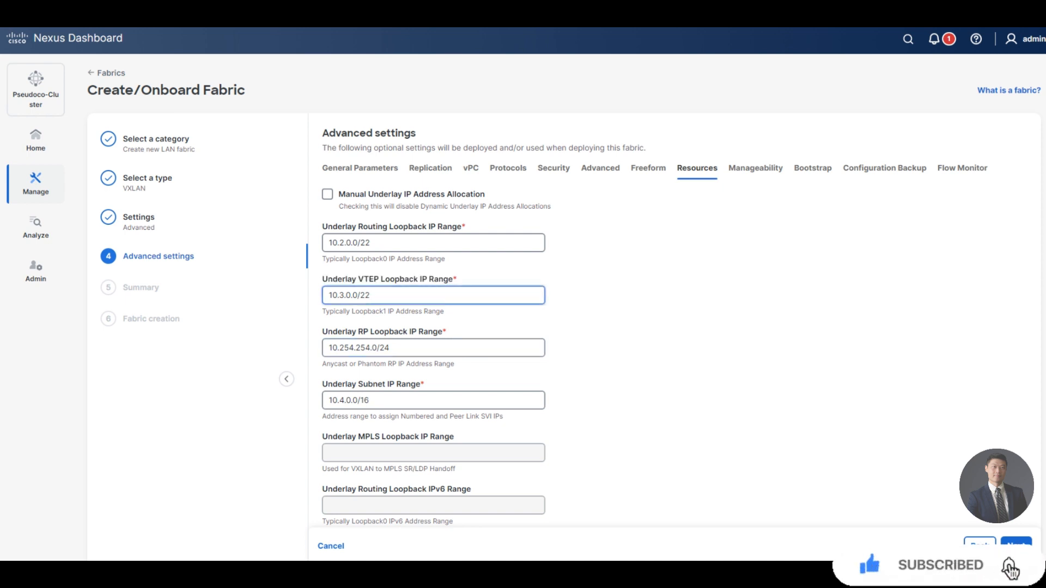
triple_click(407, 332)
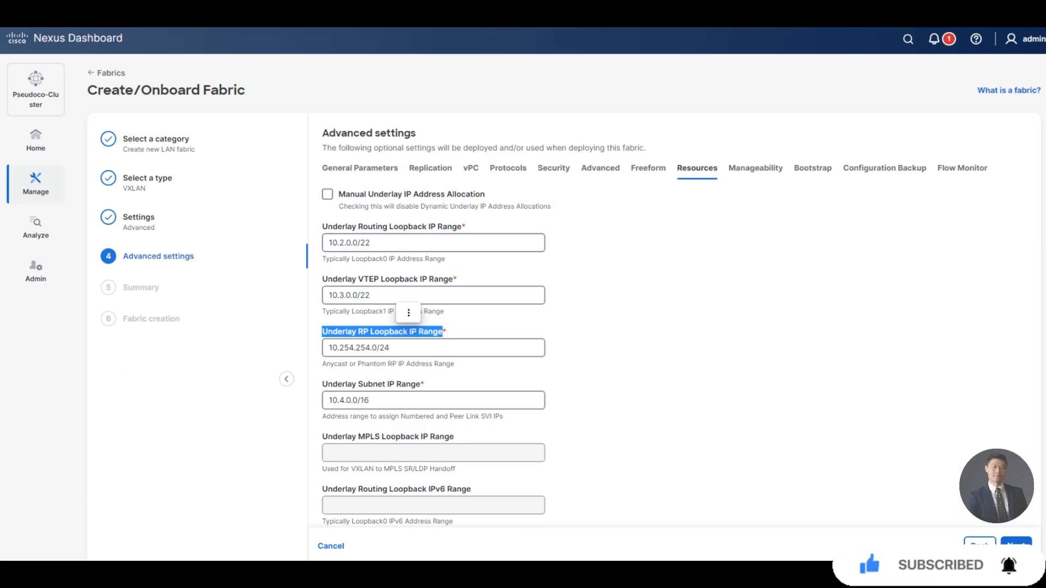
click(407, 332)
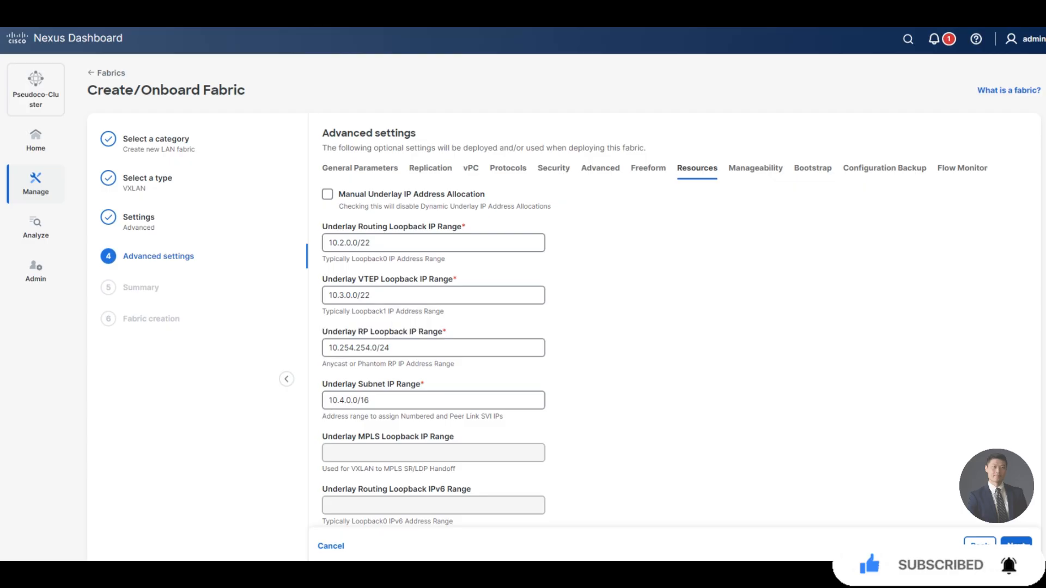
triple_click(373, 384)
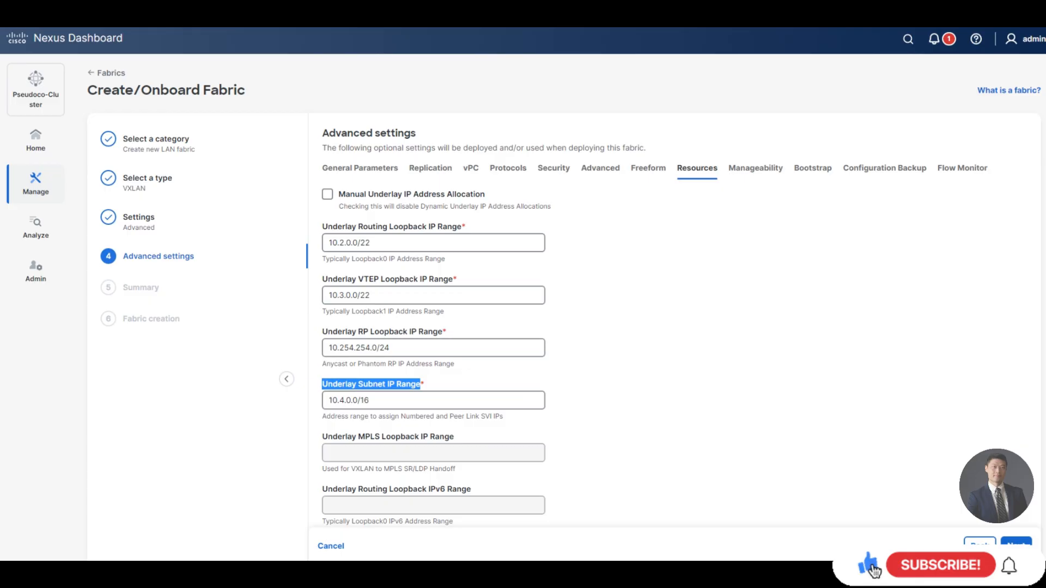
Search the settings page to locate the VRF Lite subnet fields.
scroll(372, 384, down, 1)
scroll(433, 326, down, 5)
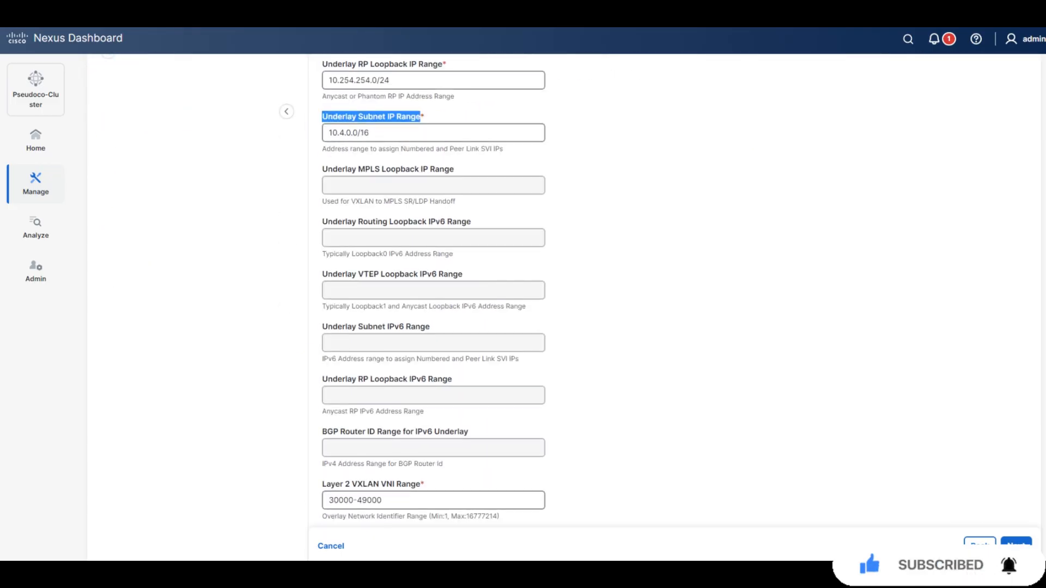
scroll(433, 291, down, 4)
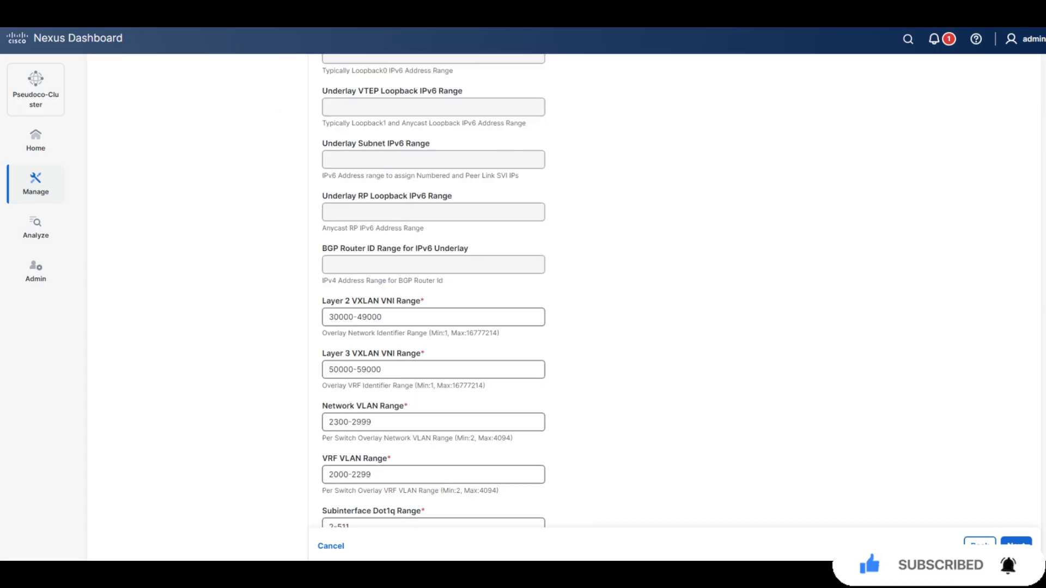
key(ctrl+f)
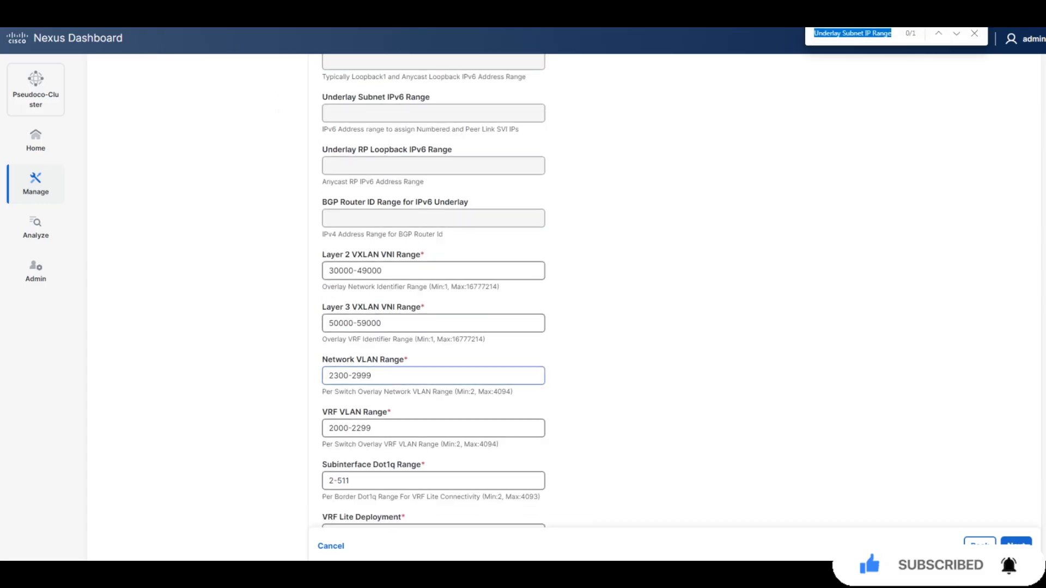
text(vrf lite de)
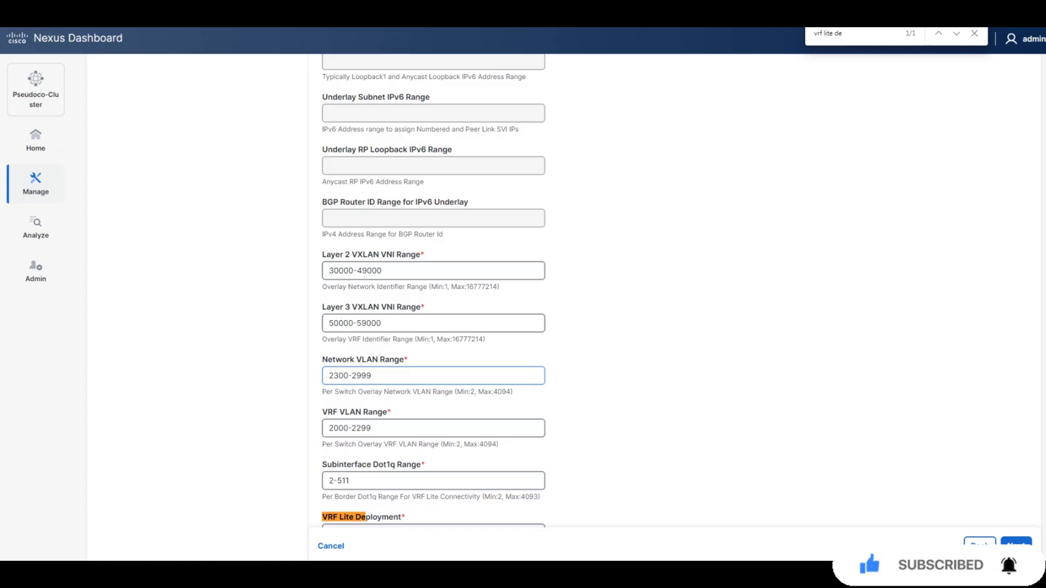
scroll(434, 291, down, 3)
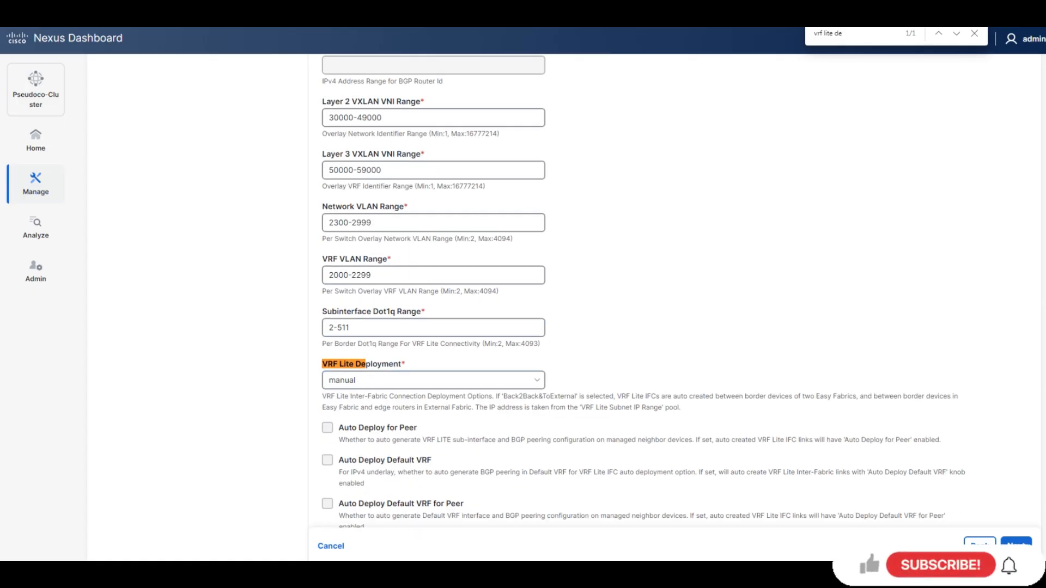
scroll(434, 291, down, 1)
key(ctrl+f)
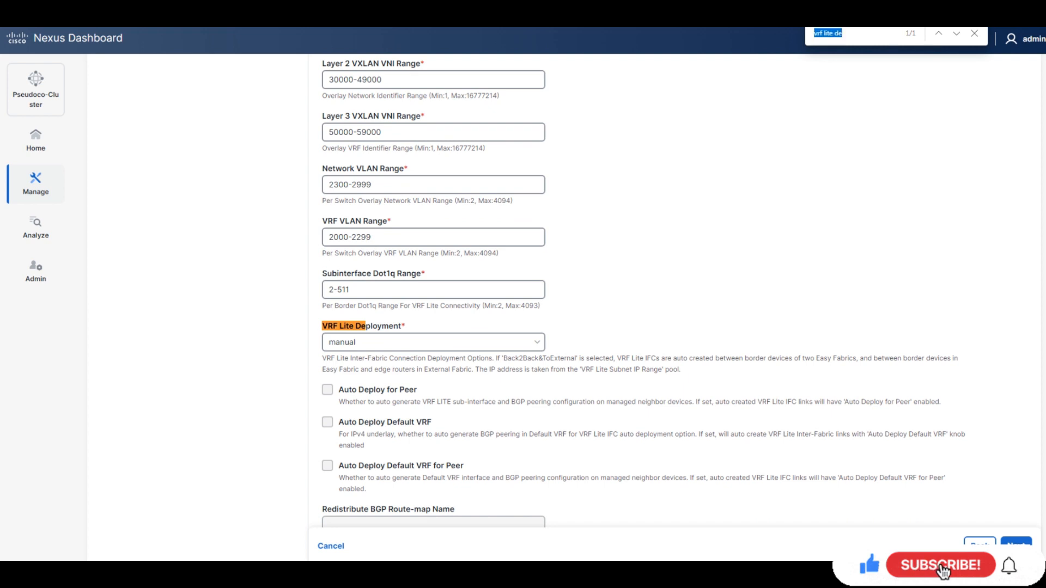
scroll(433, 291, down, 3)
scroll(433, 291, down, 1)
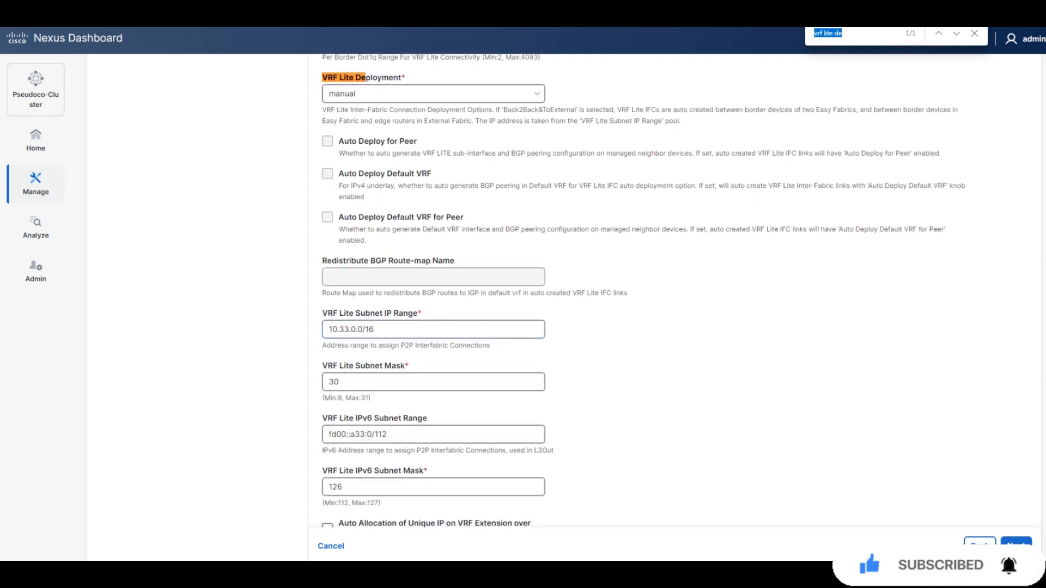
text(vrf)
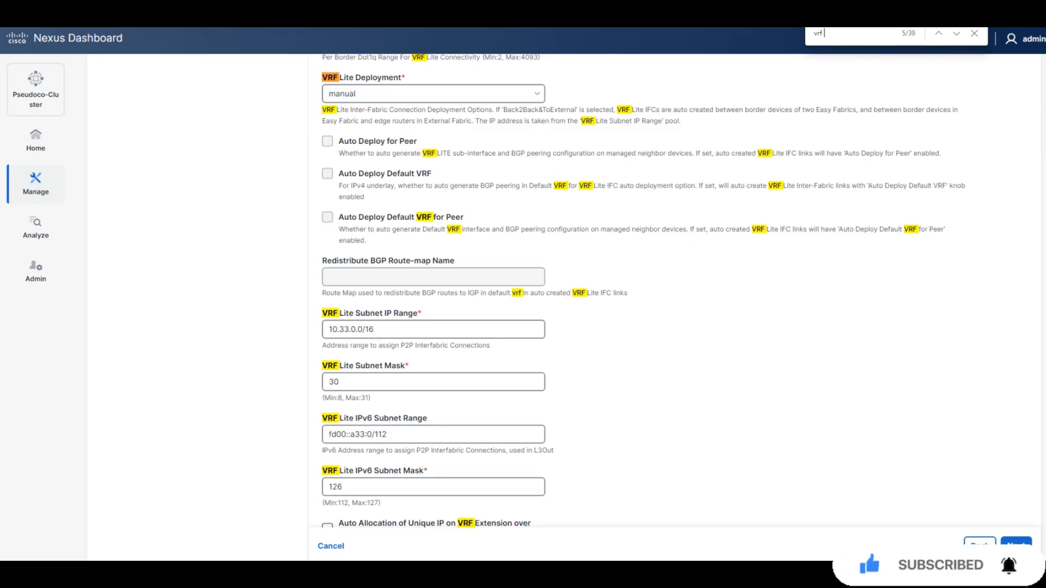
text( lite subnet ip)
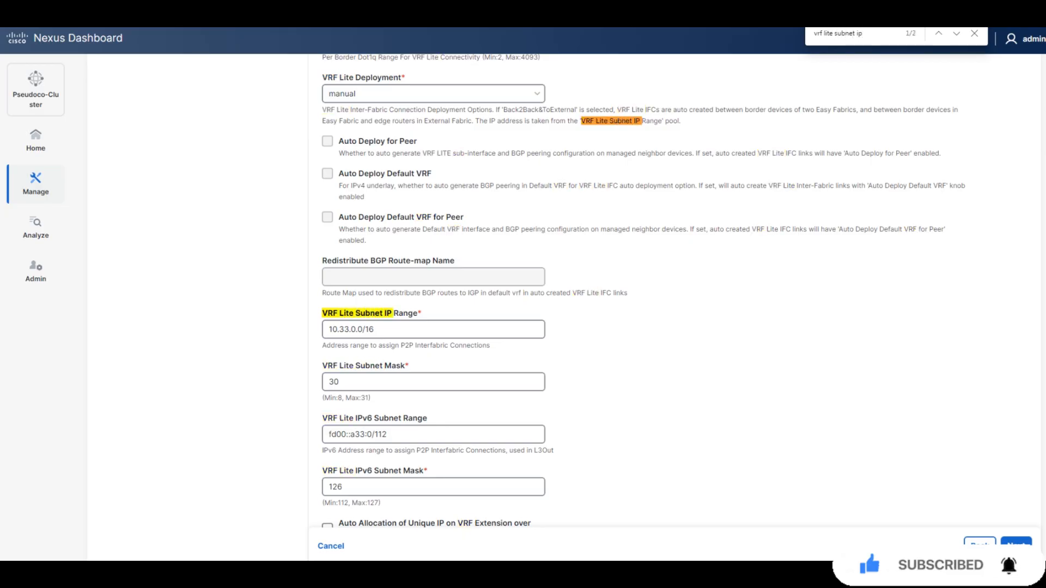
scroll(643, 291, up, 1)
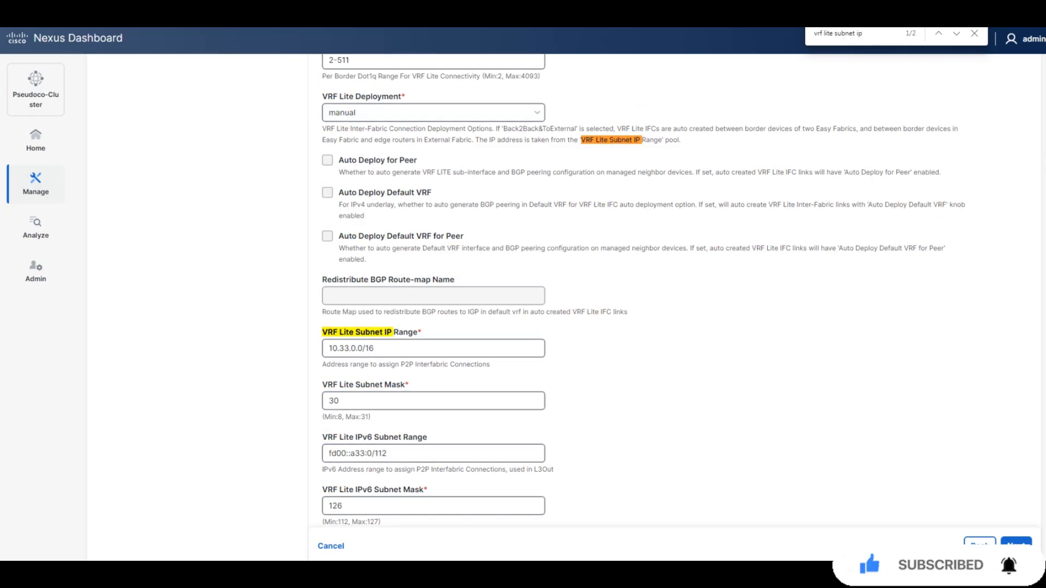
key(Escape)
Set VRF Lite Subnet IP Range to 172.16.1.0/24 and start re-entering the subnet mask.
triple_click(434, 348)
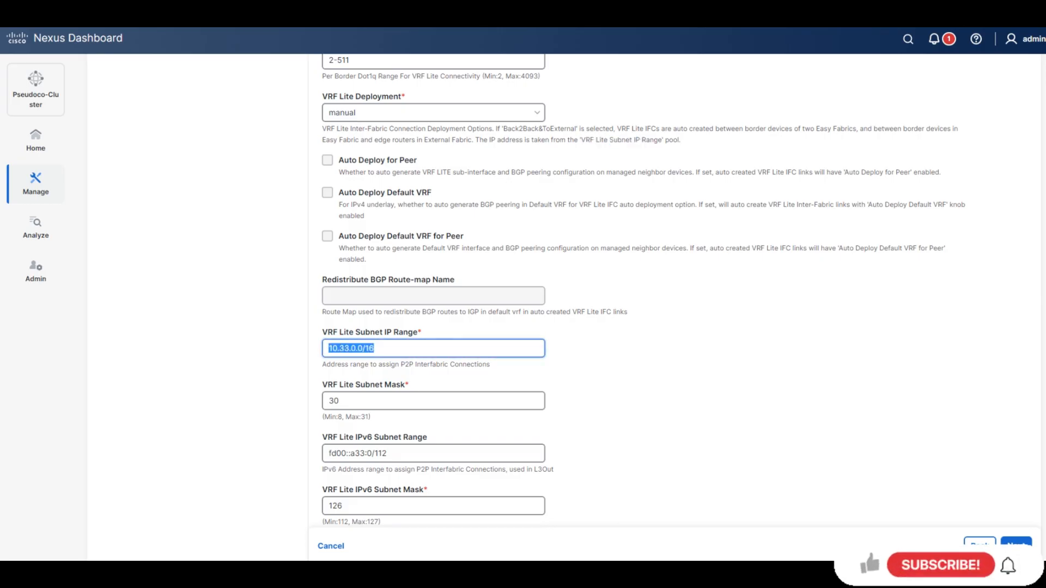
text(172)
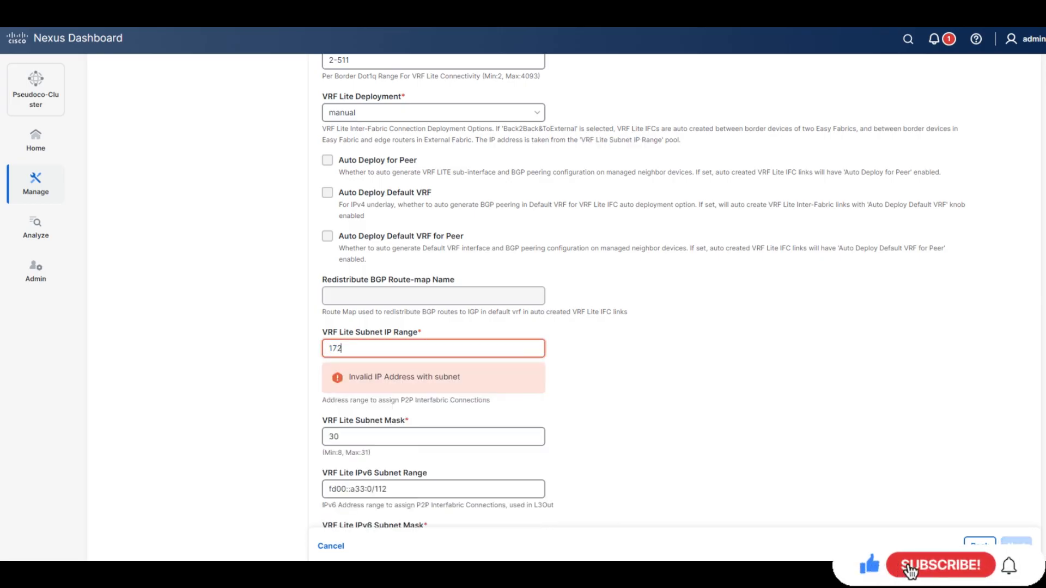
text(.16.1.0)
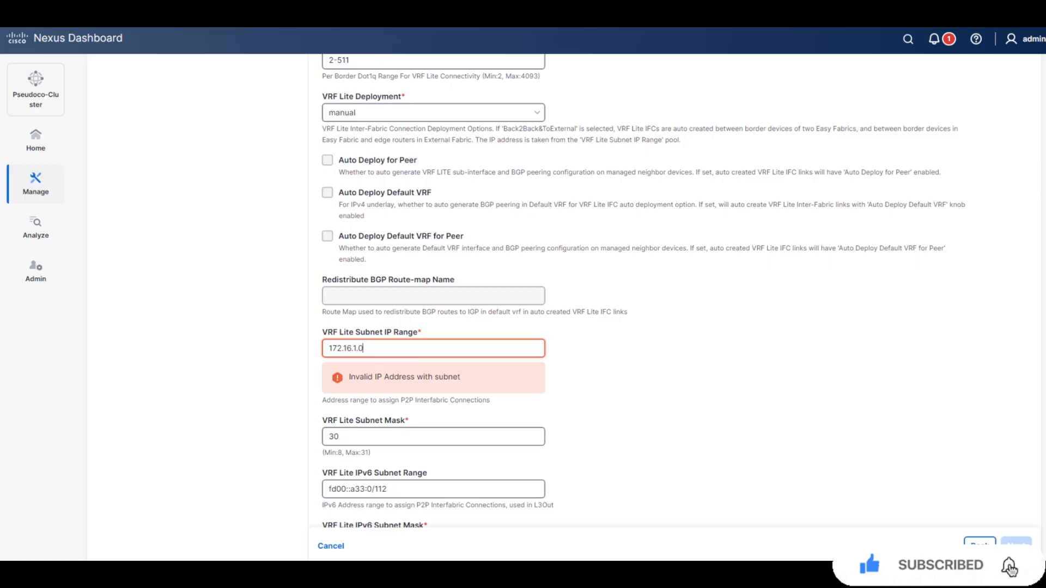
text(/24)
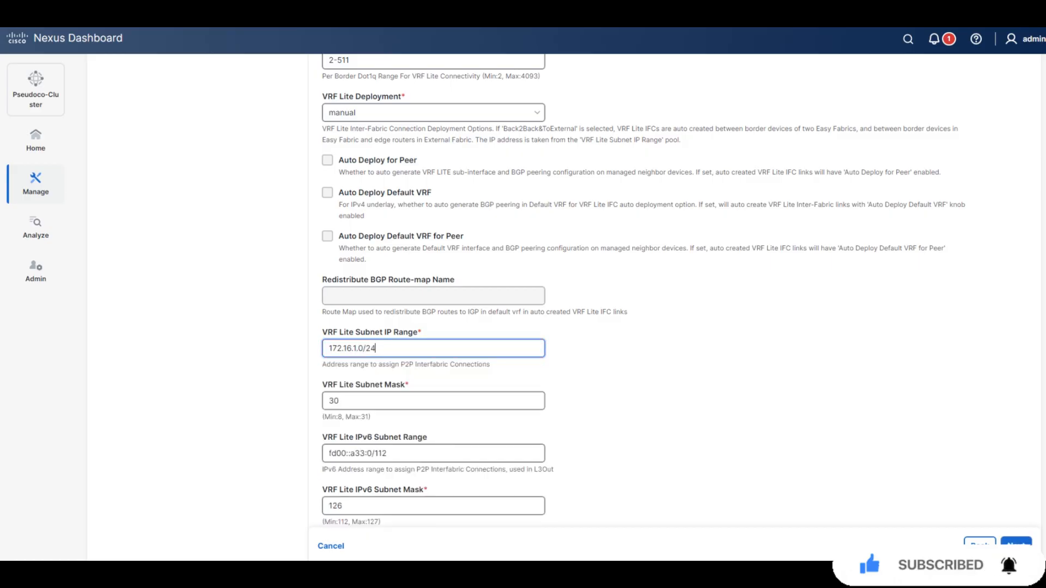
key(Tab)
text(3)
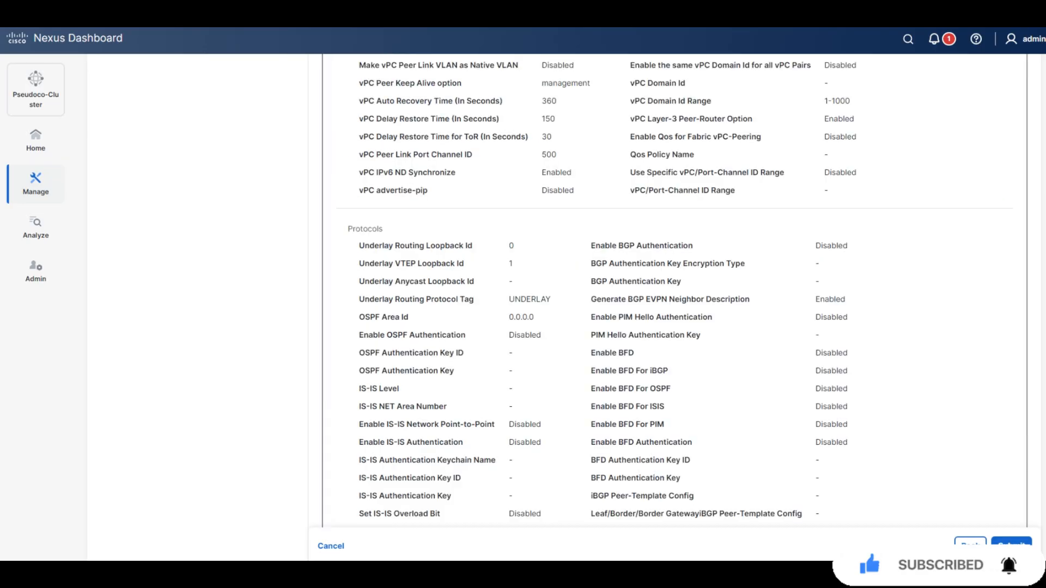
Review the vxlan-epvn-fabric summary and submit it for creation.
scroll(675, 294, up, 17)
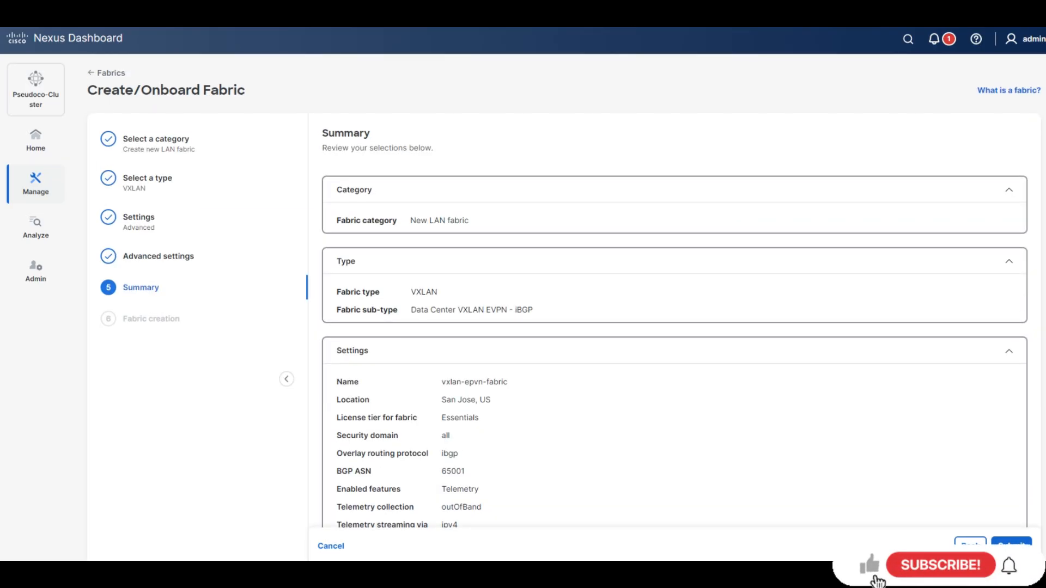
scroll(674, 295, down, 1)
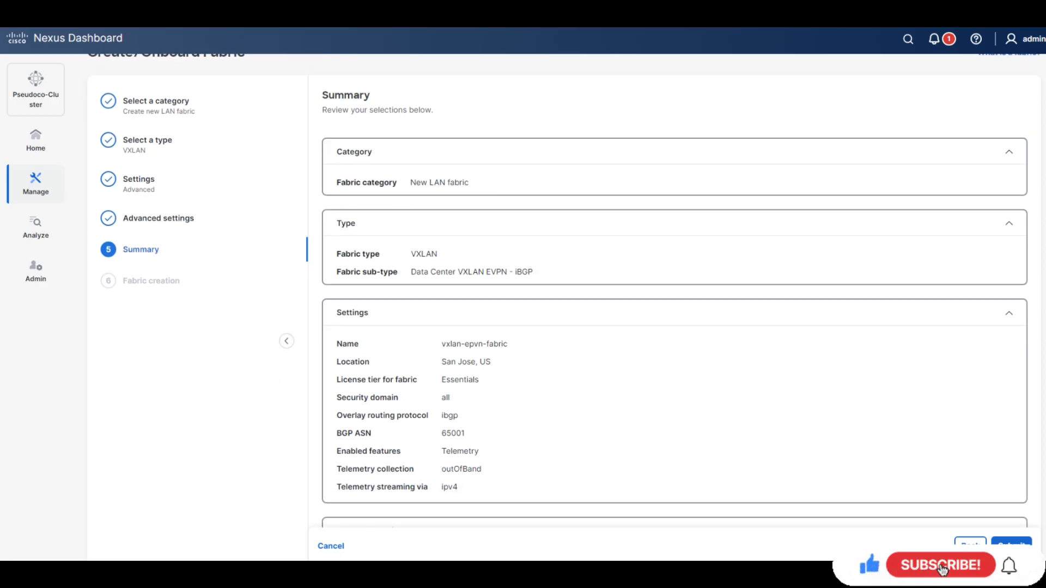
click(1011, 544)
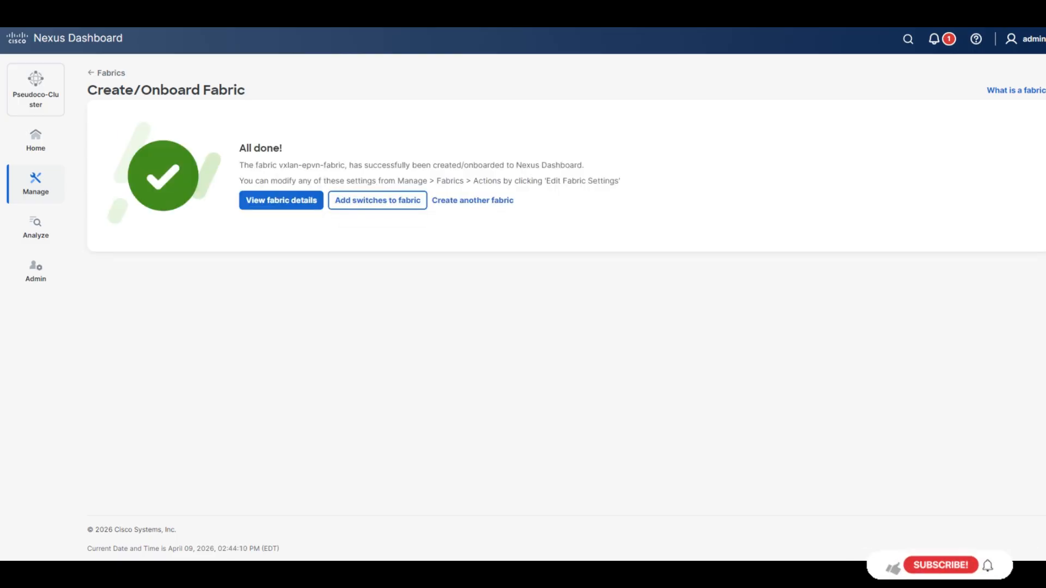
Open vxlan-epvn-fabric's details and choose Add switches from its Actions menu.
click(281, 201)
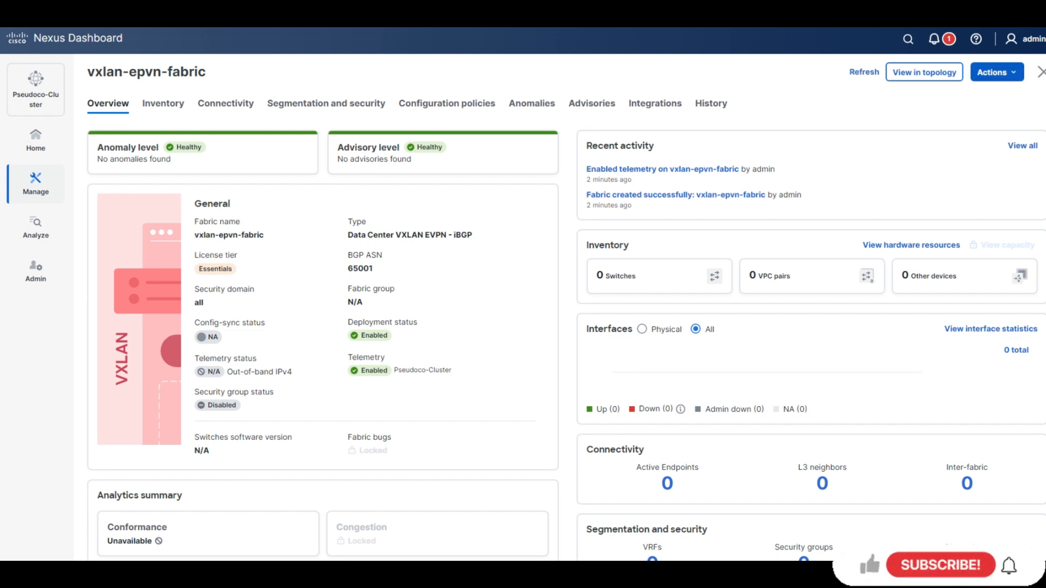
click(997, 72)
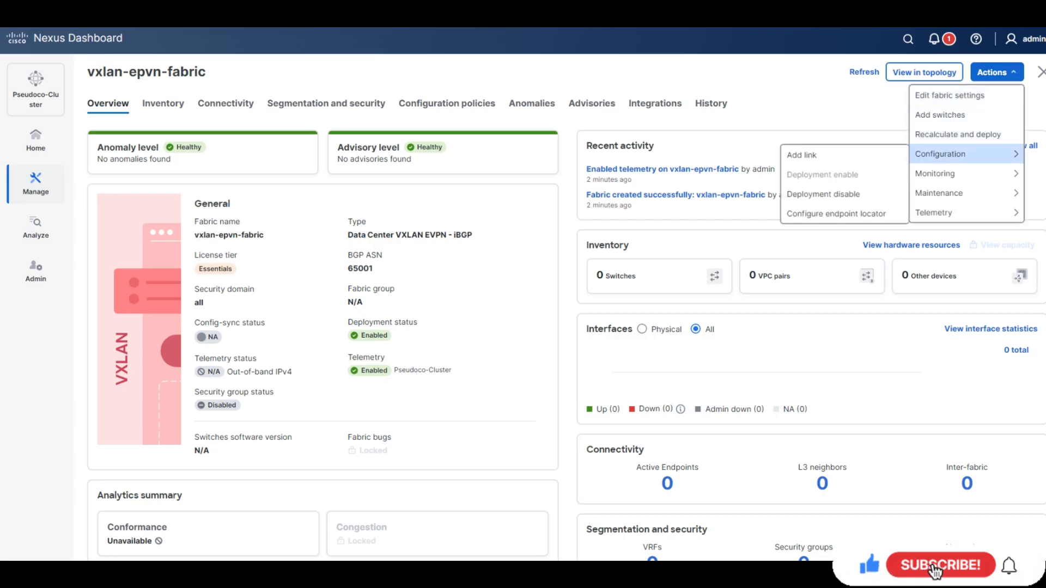
click(940, 115)
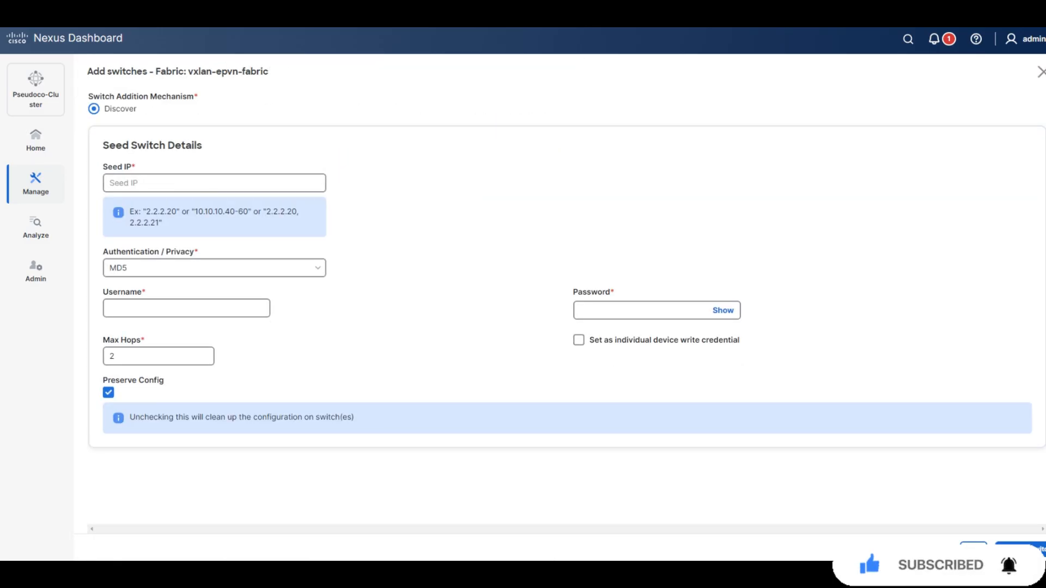
Enter seed switch IP 198.18.4.11 along with the switch username and password.
click(214, 183)
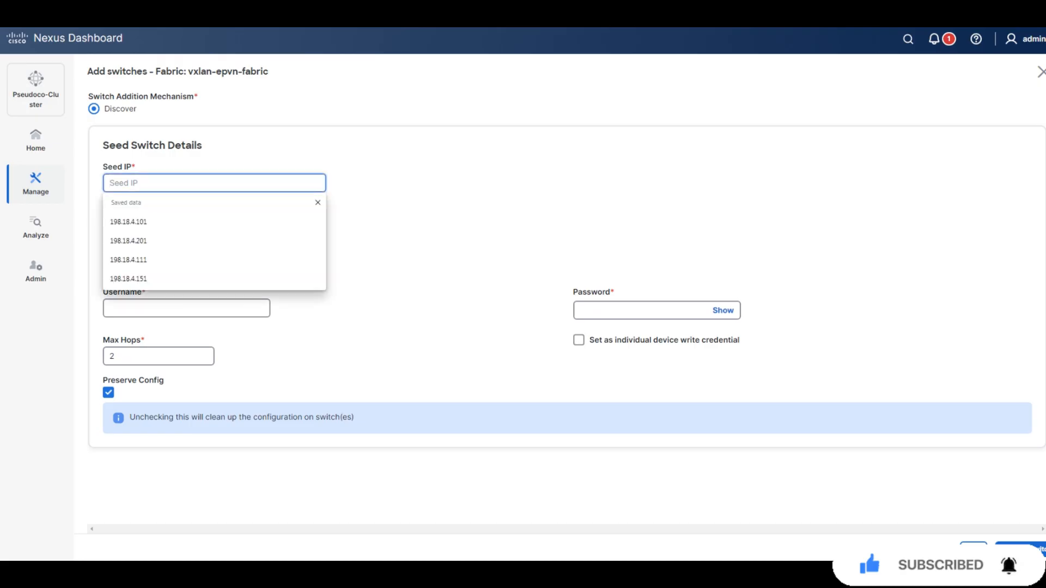
text(198.18.4.11)
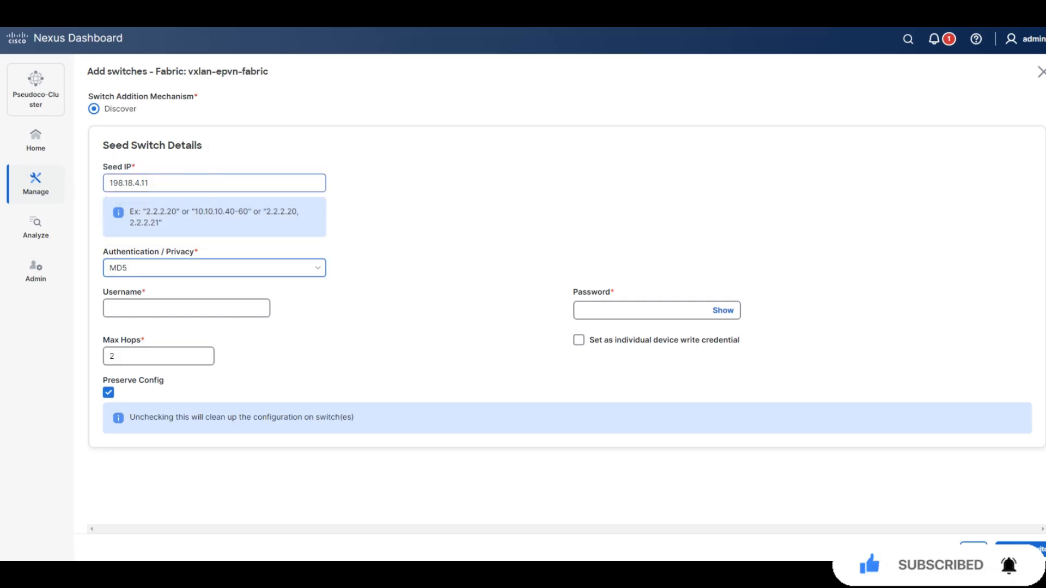
click(186, 308)
text(admin)
key(Tab)
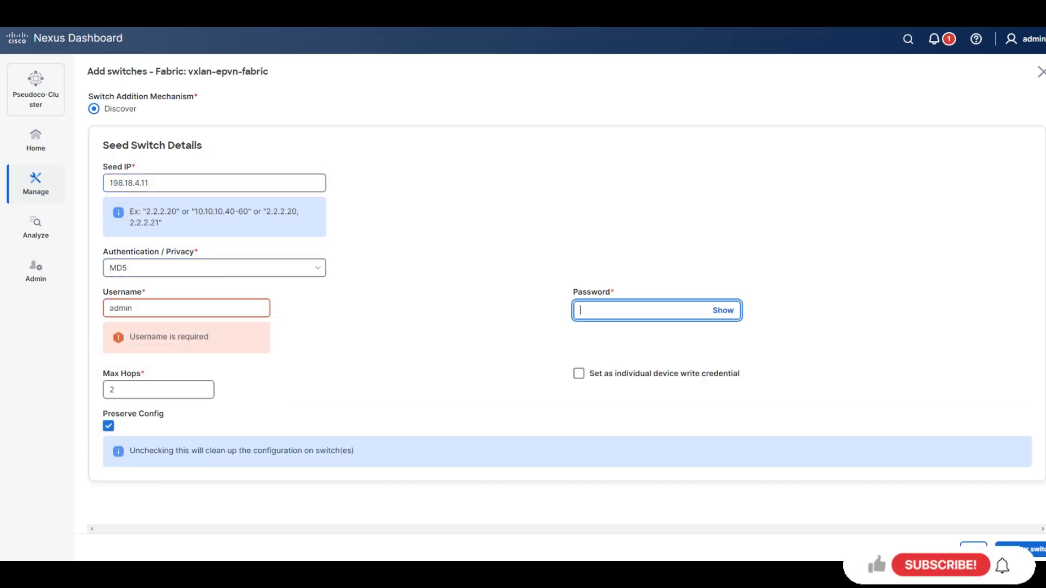
text(C••)
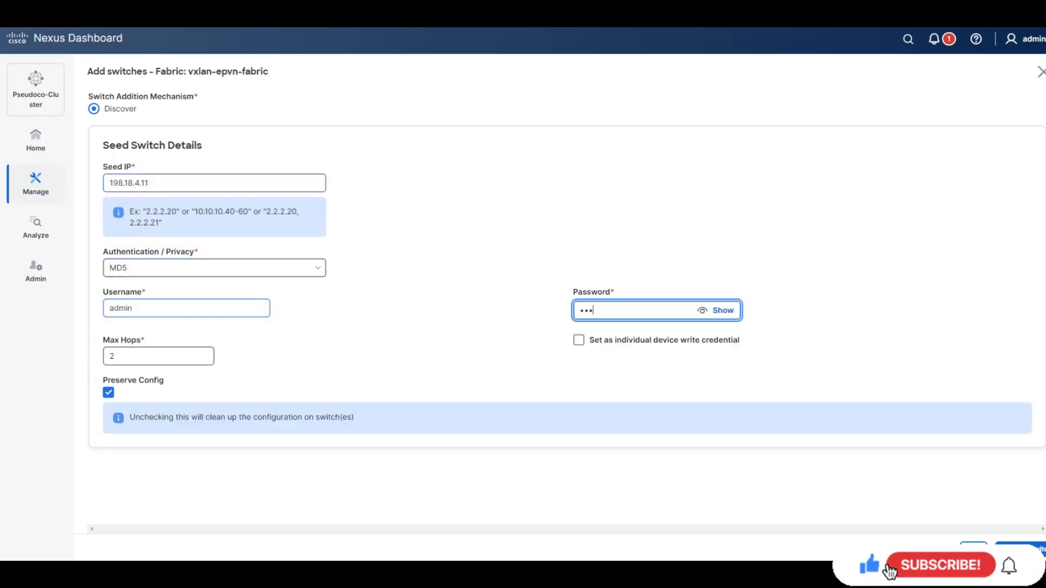
key(BackSpace)
key(BackSpace)
key(BackSpace)
text(•••••••••)
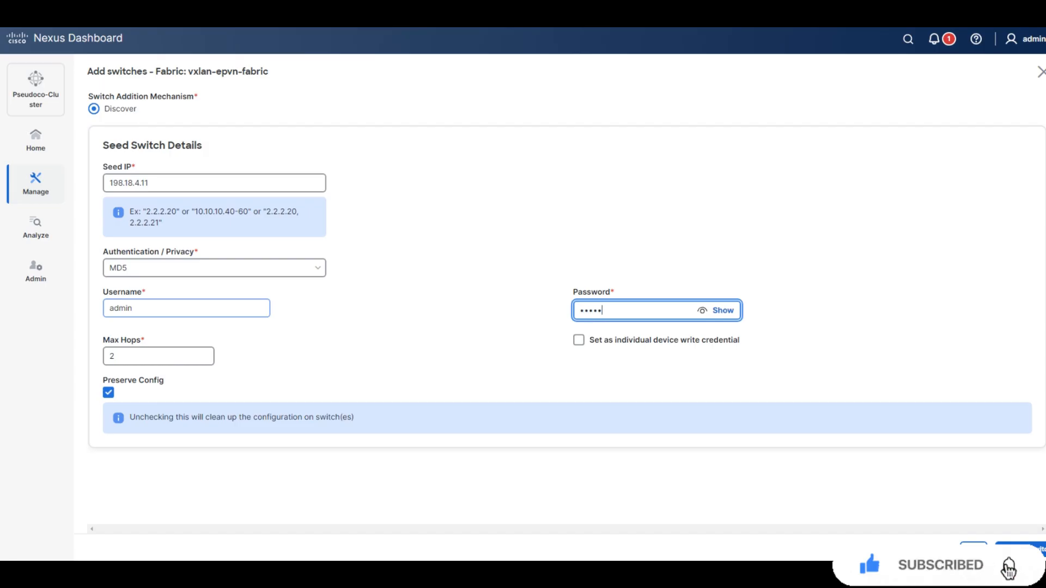
text(•)
Use these as device write credentials, untick Preserve Config, and start switch discovery.
click(579, 340)
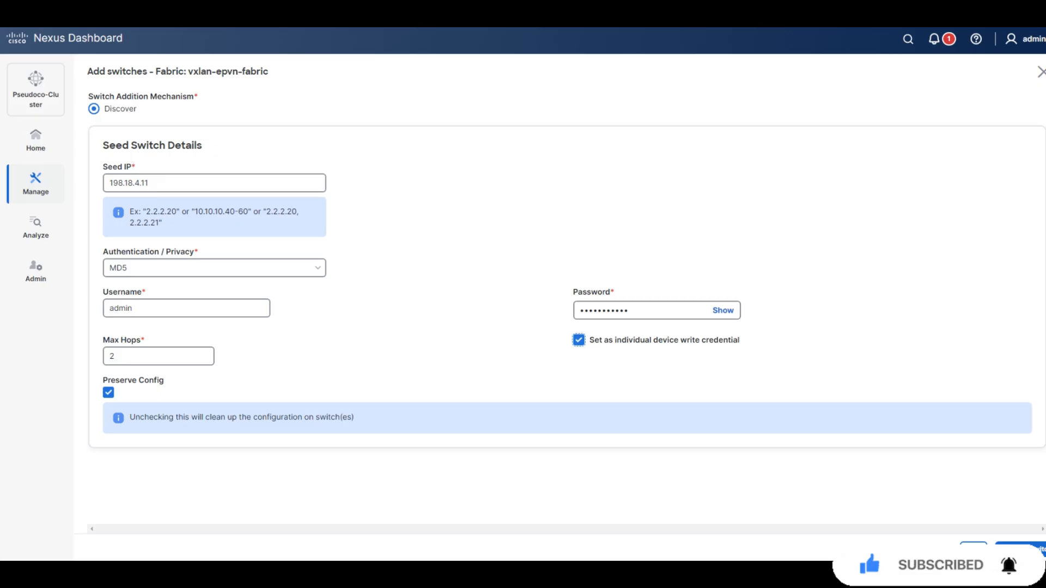
click(108, 393)
click(1021, 550)
Confirm the warning, add all six discovered switches, and view the fabric's switch inventory.
click(555, 335)
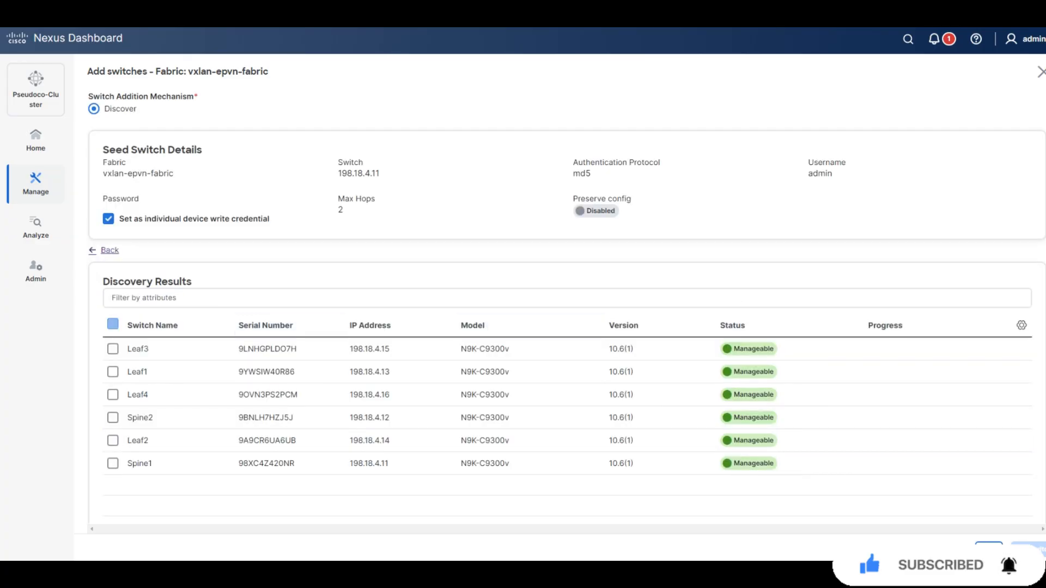
click(112, 324)
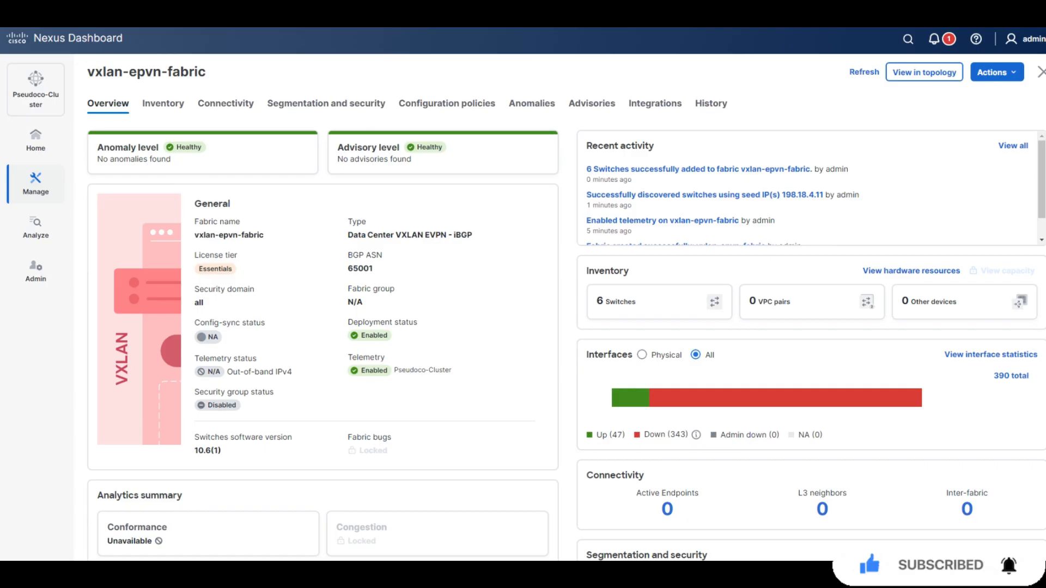
click(163, 103)
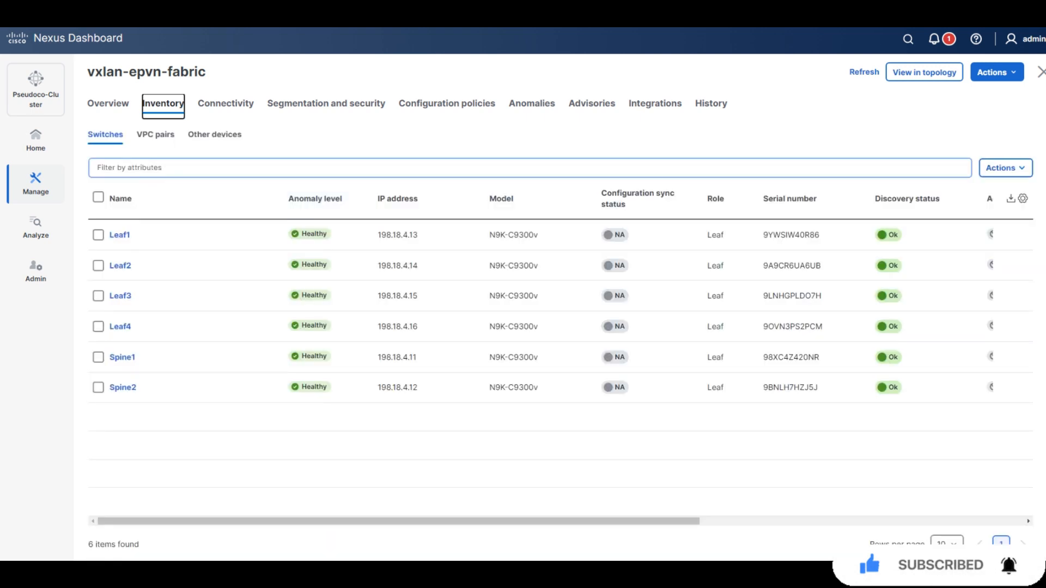
Change Spine1 and Spine2 to the Spine role and acknowledge the recalculate warning.
click(98, 357)
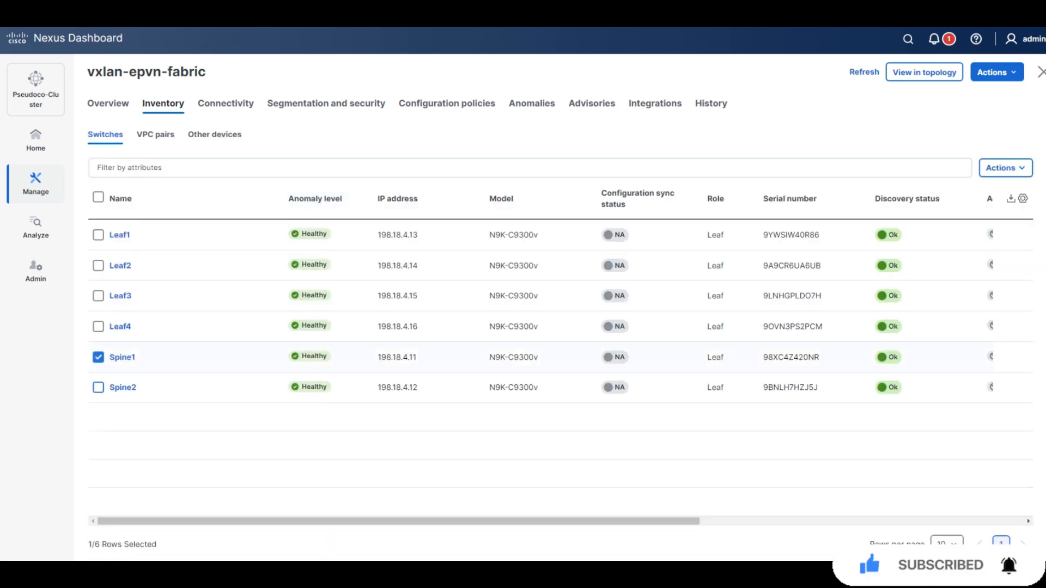
click(98, 387)
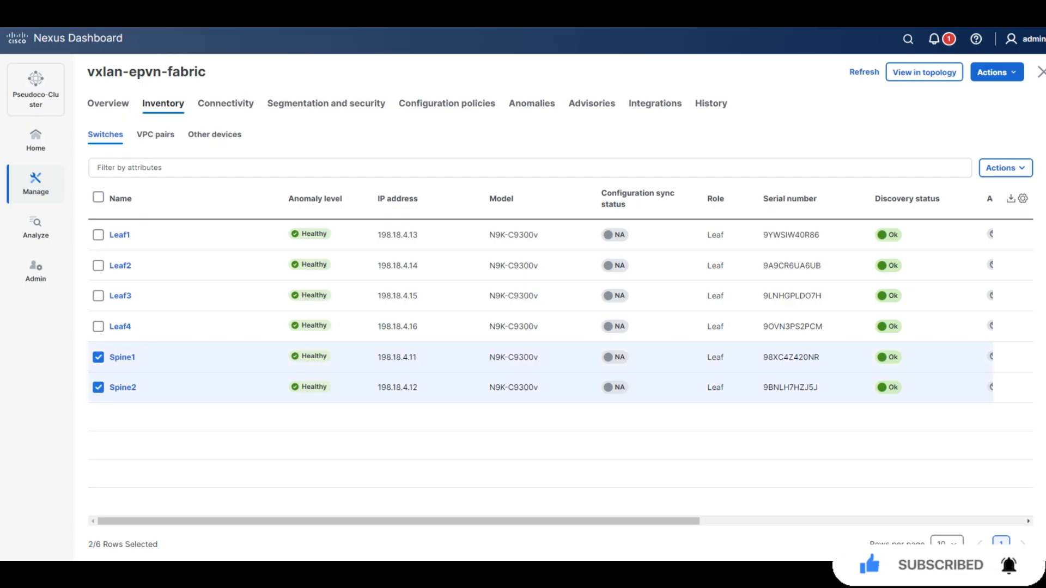
click(1006, 168)
click(943, 254)
click(1005, 168)
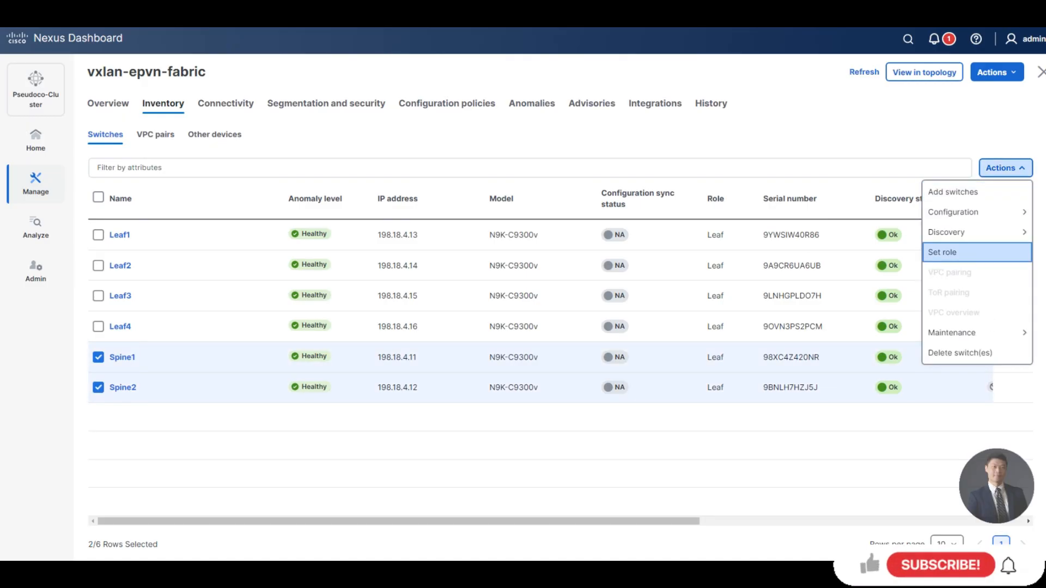
click(951, 252)
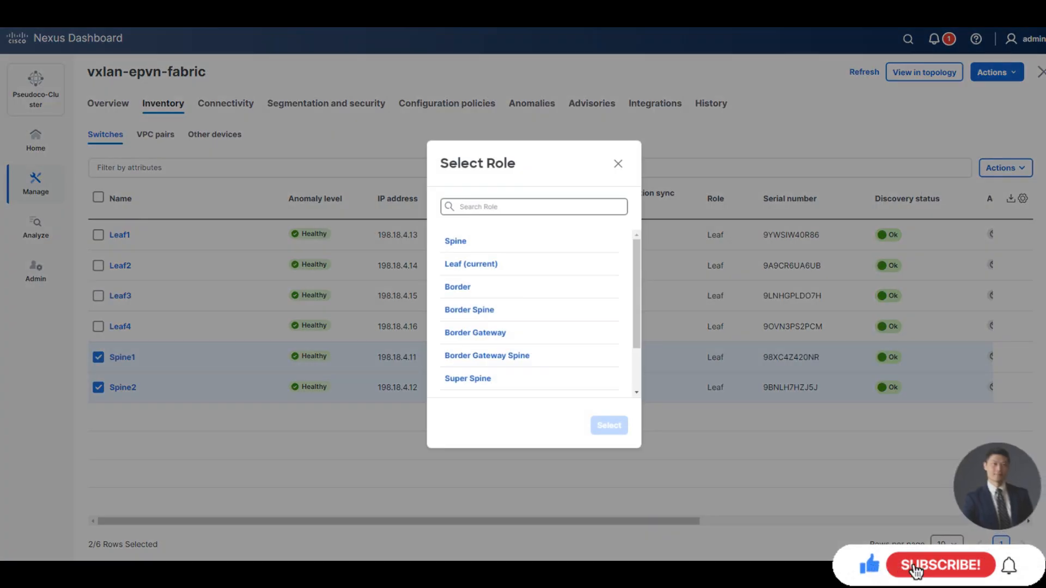
click(455, 241)
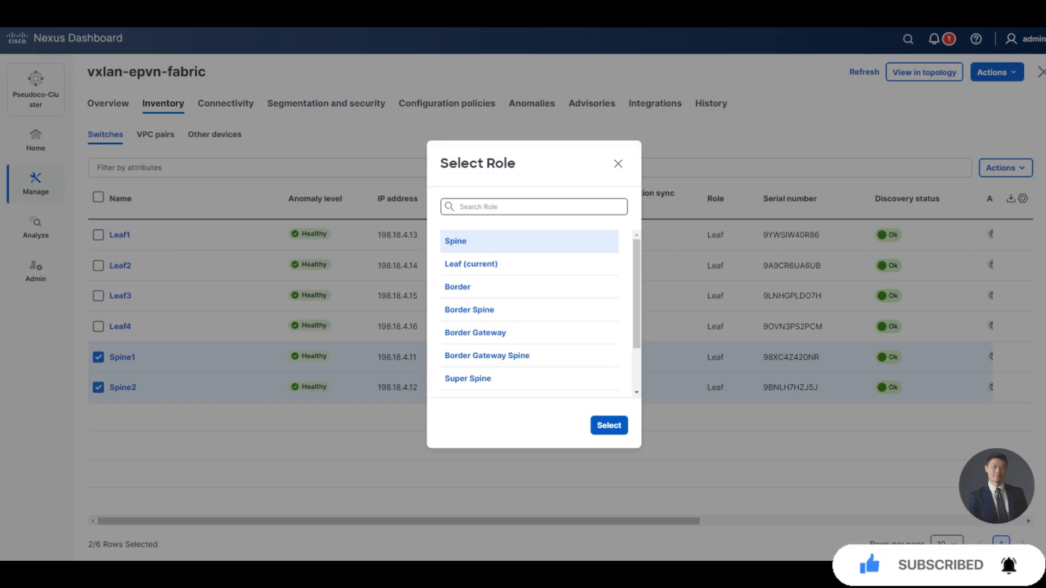
click(610, 425)
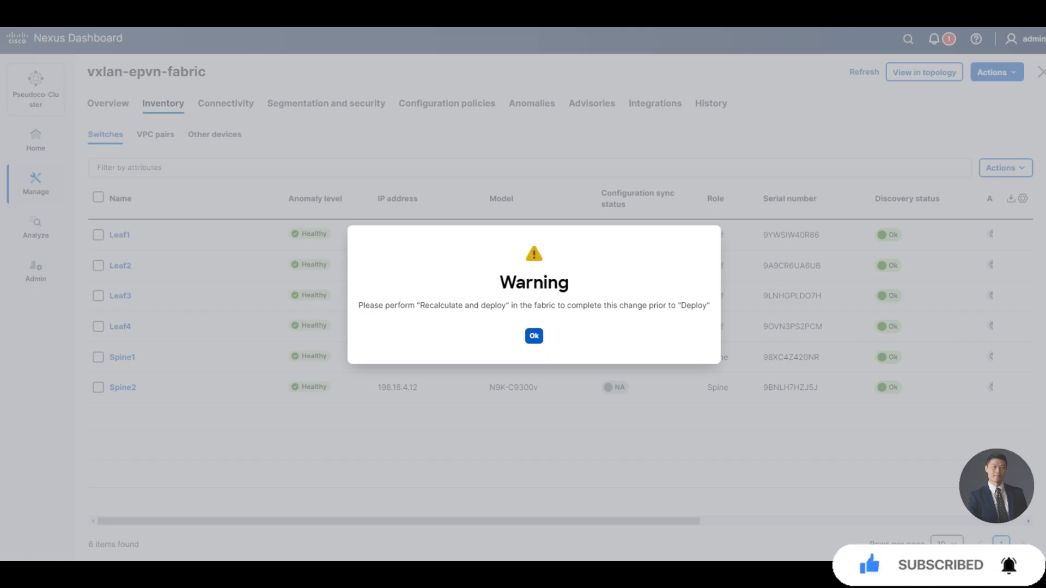
click(534, 336)
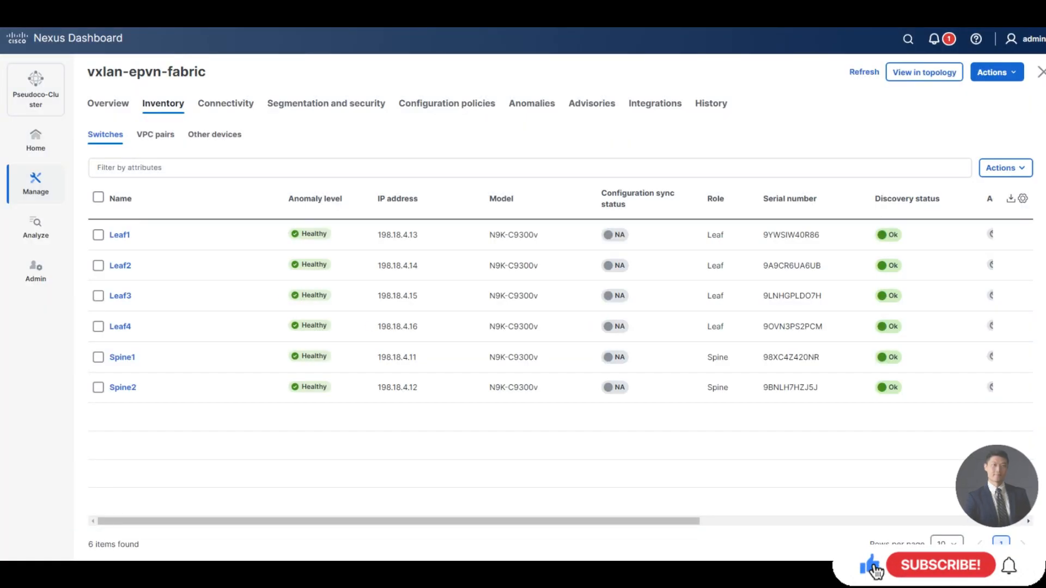
Change Leaf4 to the Border role and acknowledge the recalculate warning.
click(98, 327)
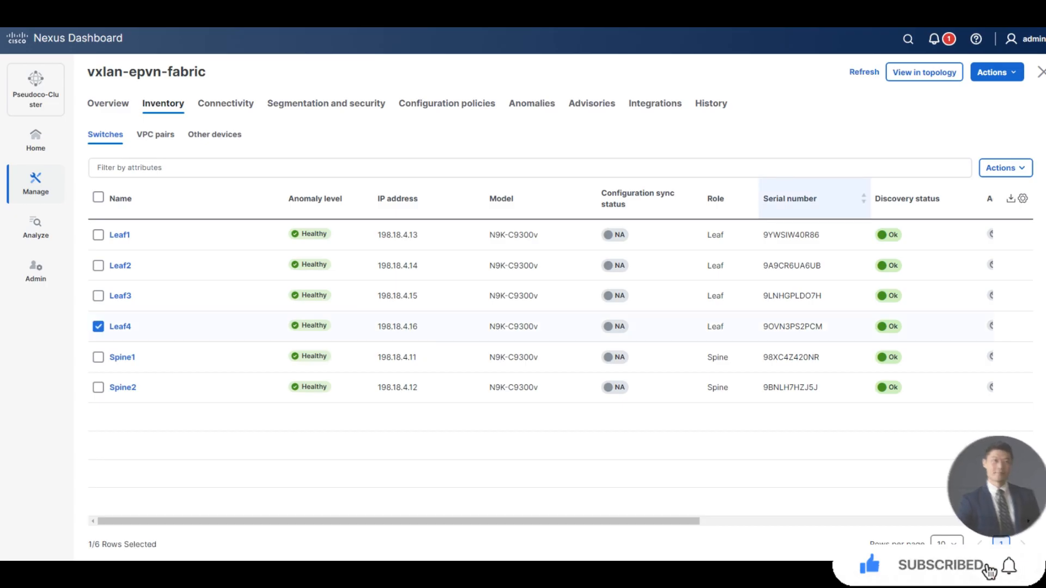
click(1005, 168)
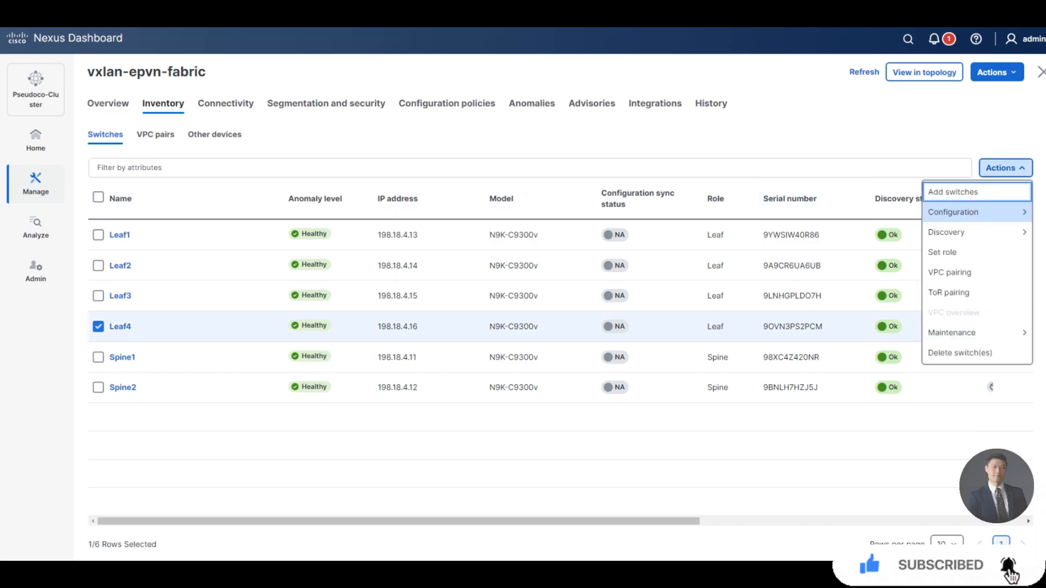
mouse_move(976, 212)
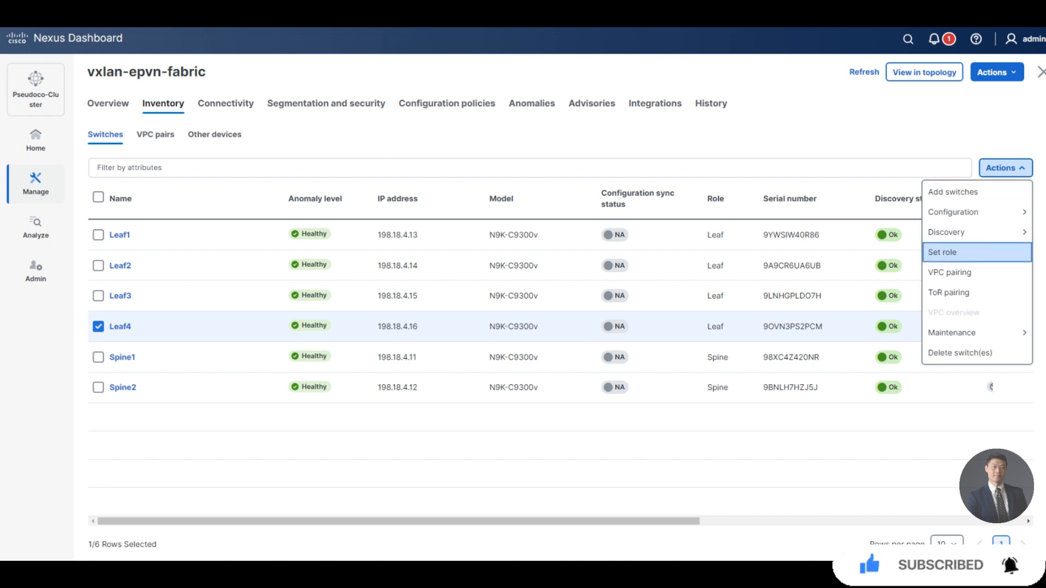
click(942, 252)
click(458, 287)
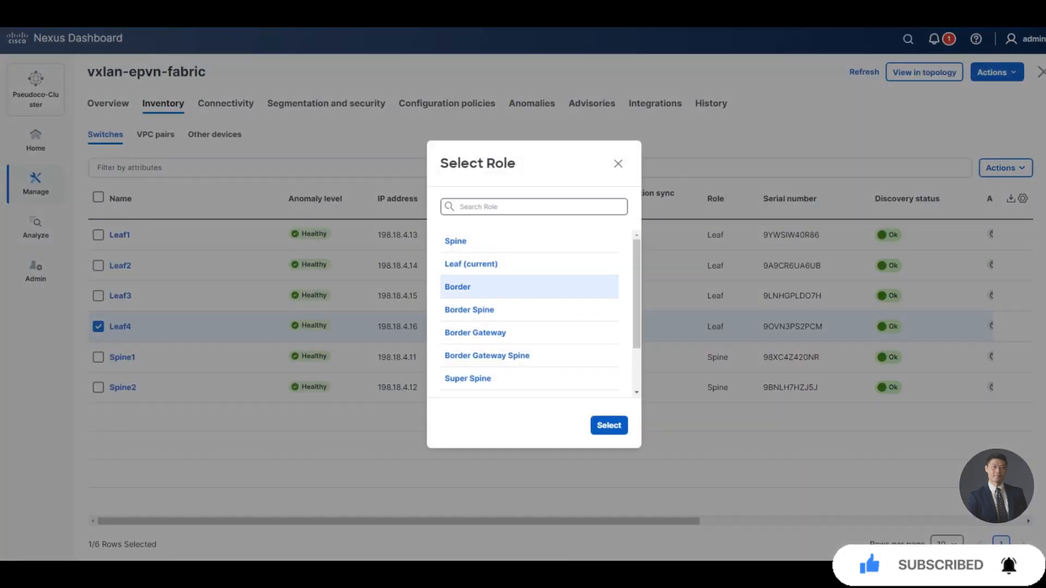
click(609, 426)
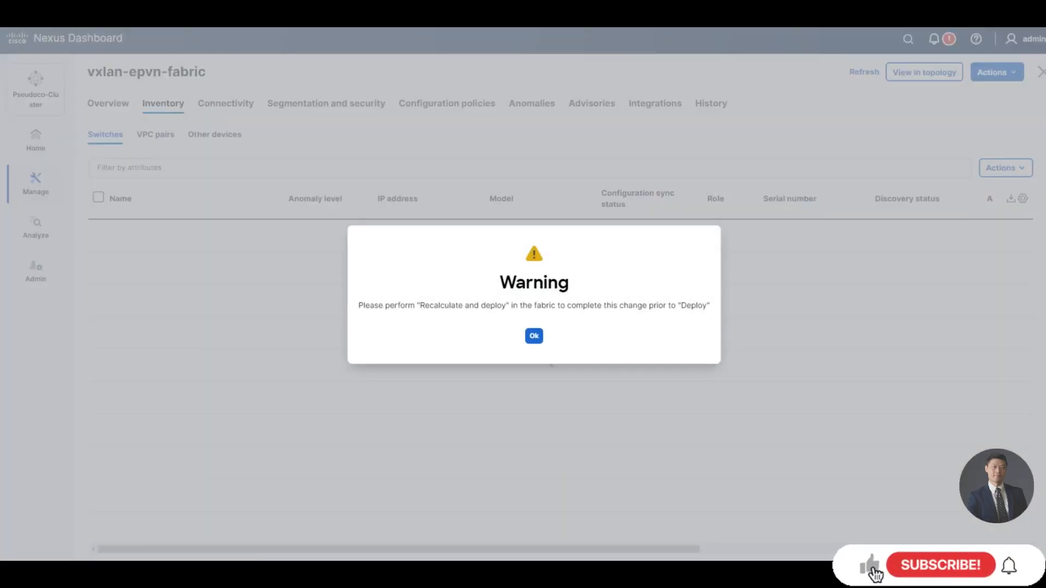
click(534, 336)
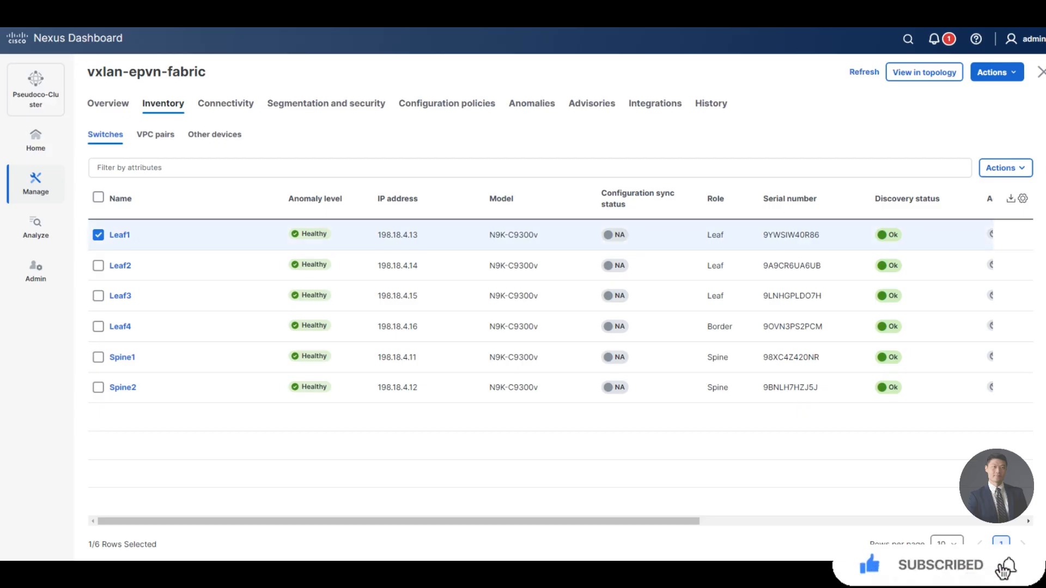
Run vPC pairing for Leaf1 with Leaf2 as peer and acknowledge the success message.
click(1005, 168)
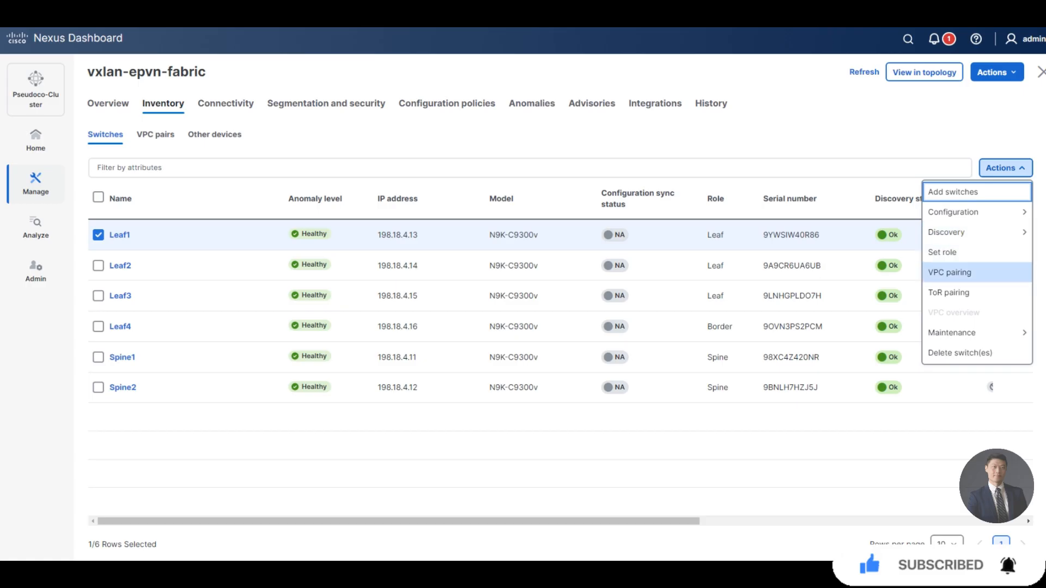
click(960, 273)
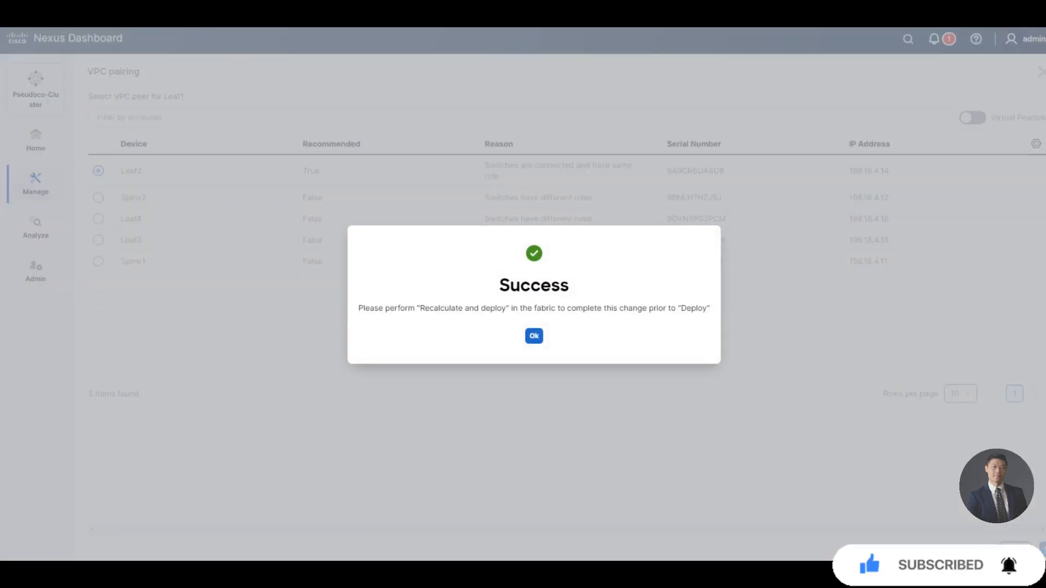
click(534, 337)
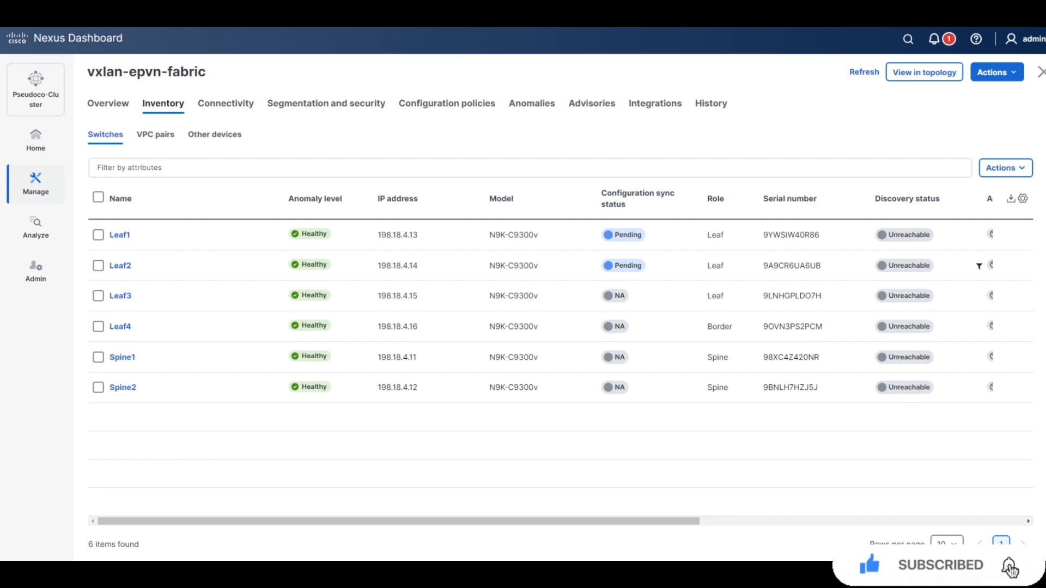
Run Recalculate and deploy on vxlan-epvn-fabric, refresh the inventory, then rerun it.
scroll(888, 390, right, 8)
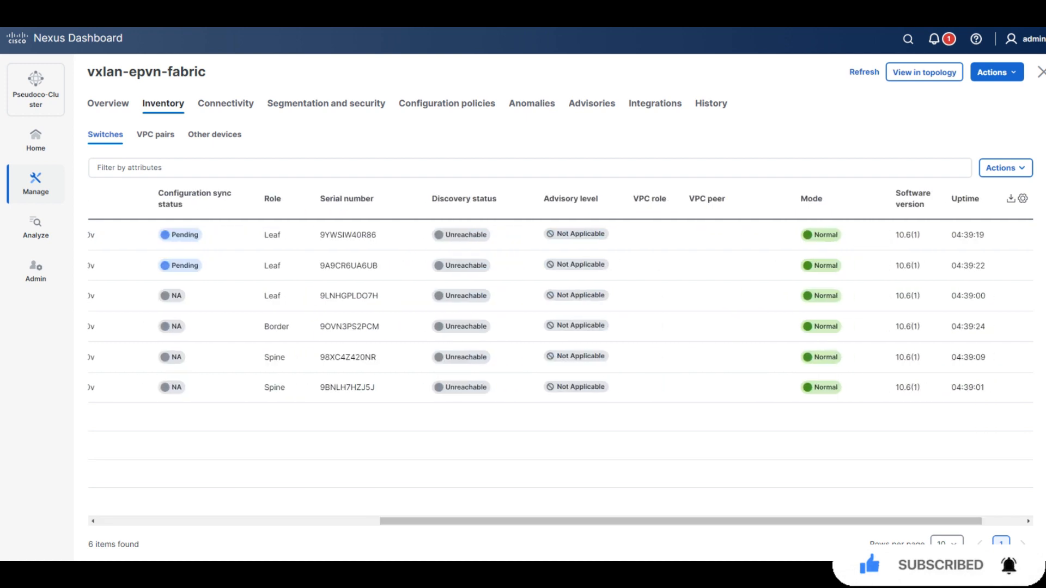
scroll(545, 354, left, 8)
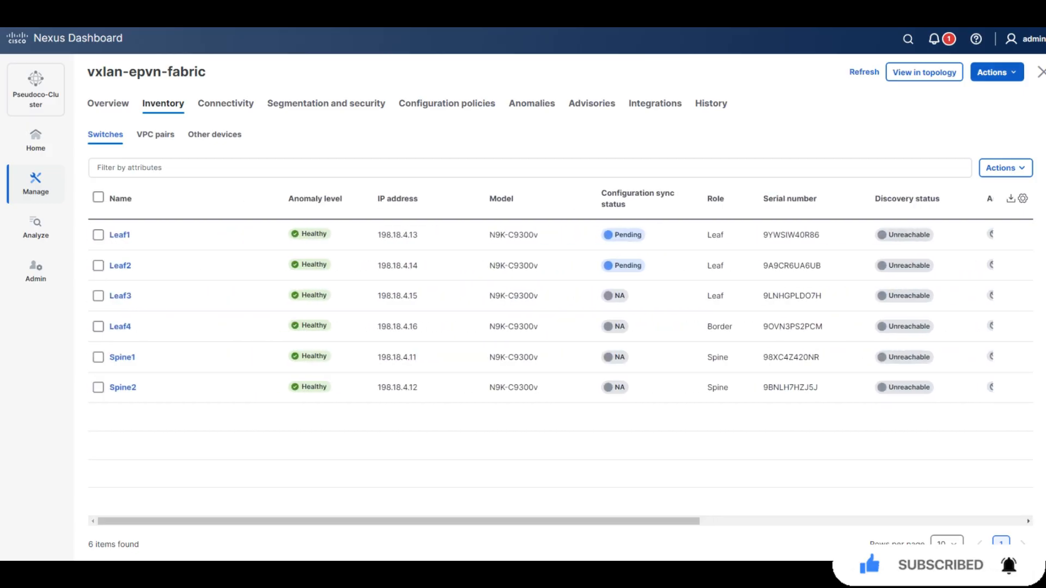
click(996, 72)
mouse_move(941, 154)
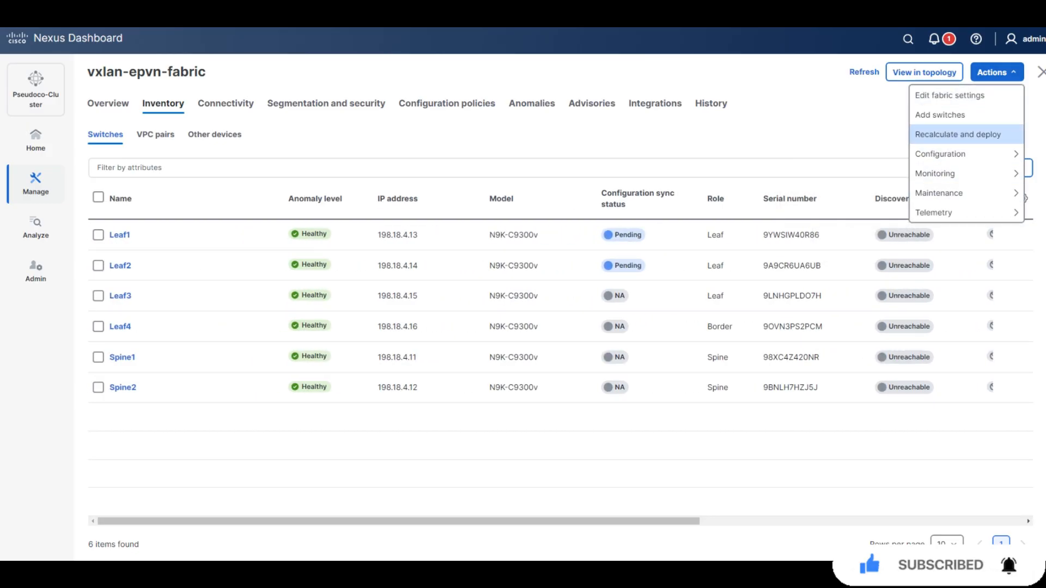
click(958, 134)
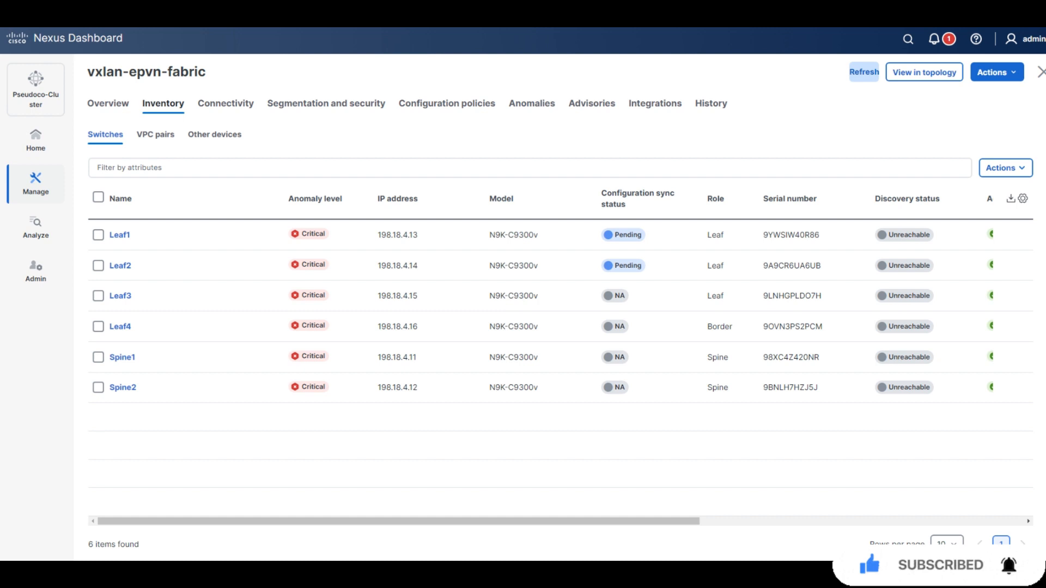
click(865, 72)
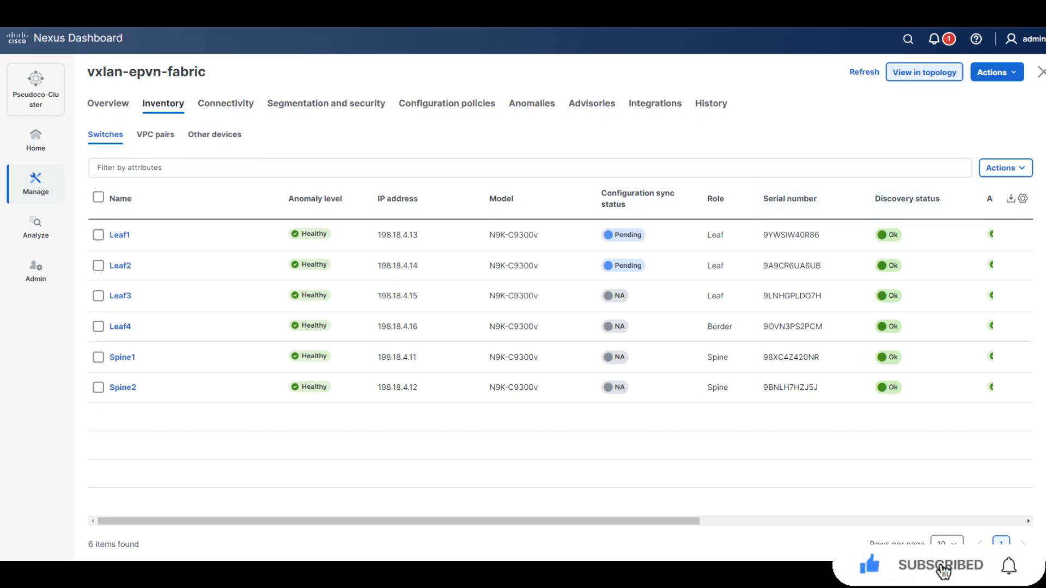
click(997, 72)
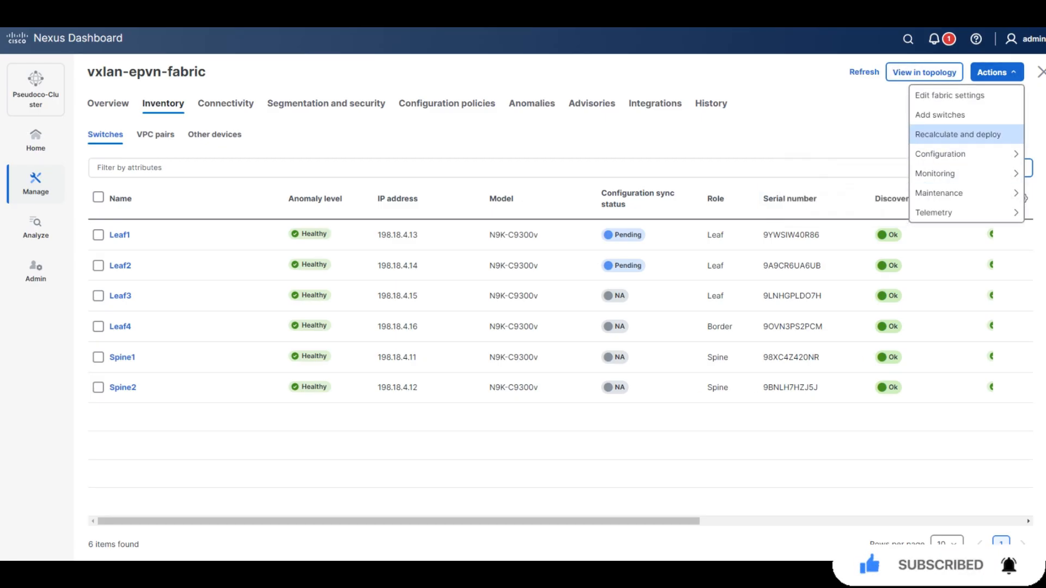
click(958, 134)
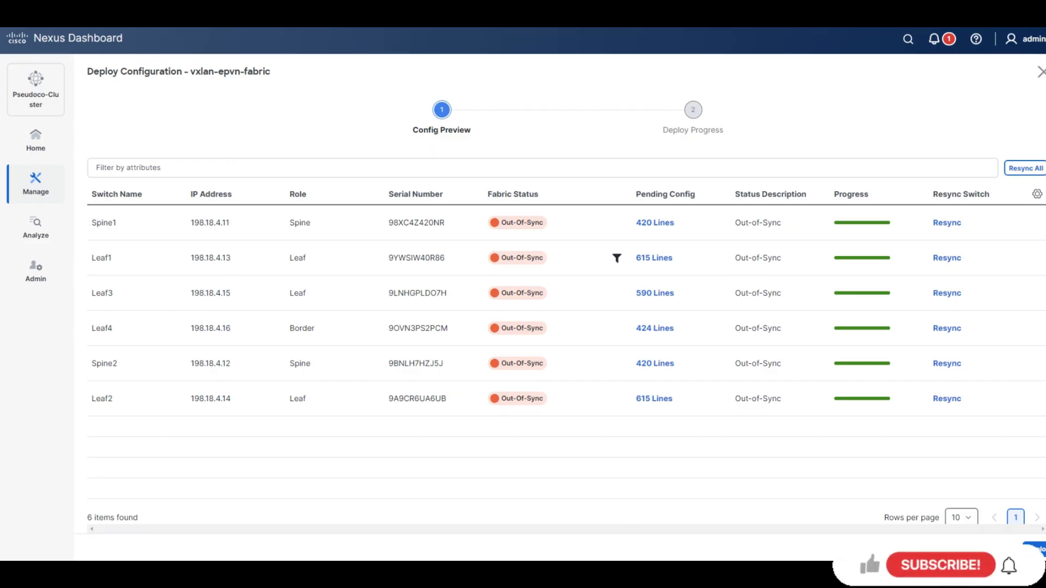
Review Spine1's 420 pending config lines side by side, then Deploy All to every switch.
click(655, 223)
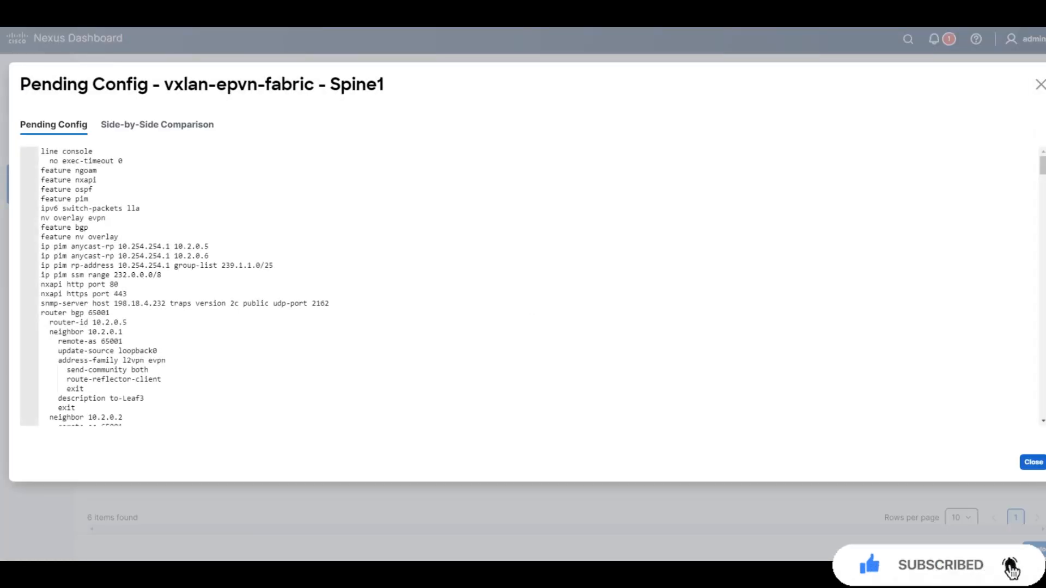
click(157, 124)
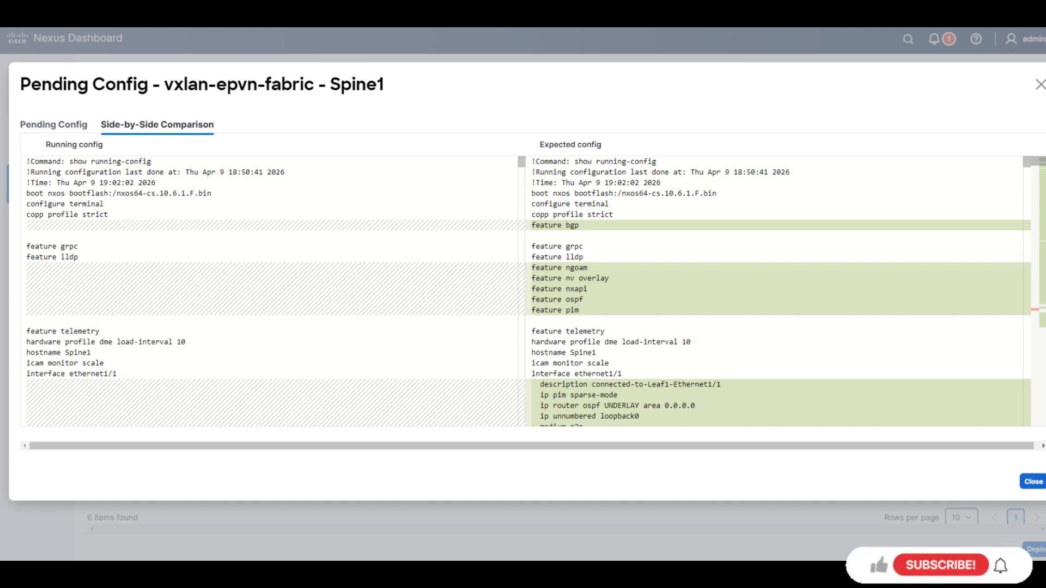
scroll(525, 291, down, 4)
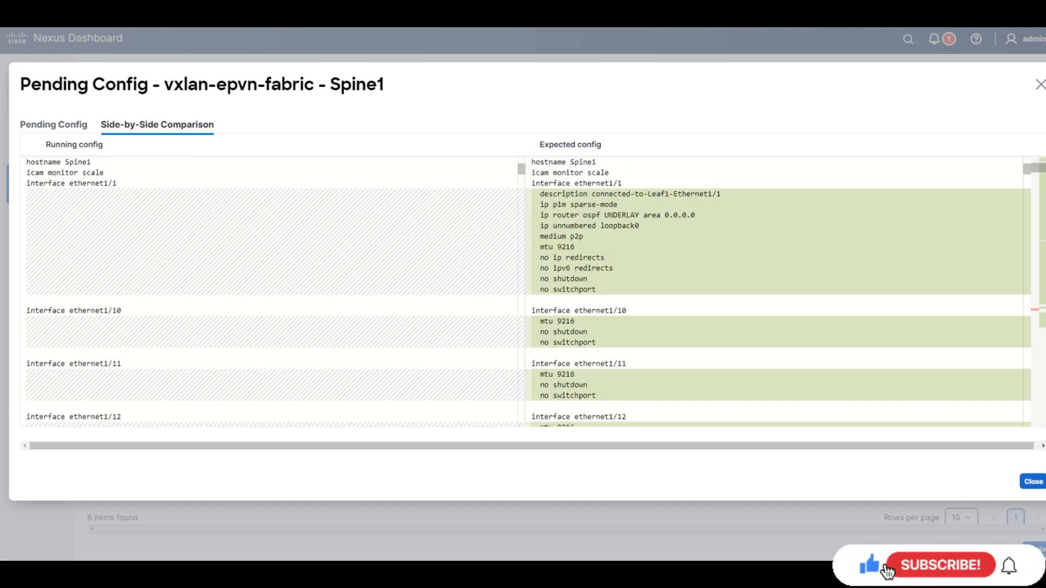
scroll(525, 291, down, 2)
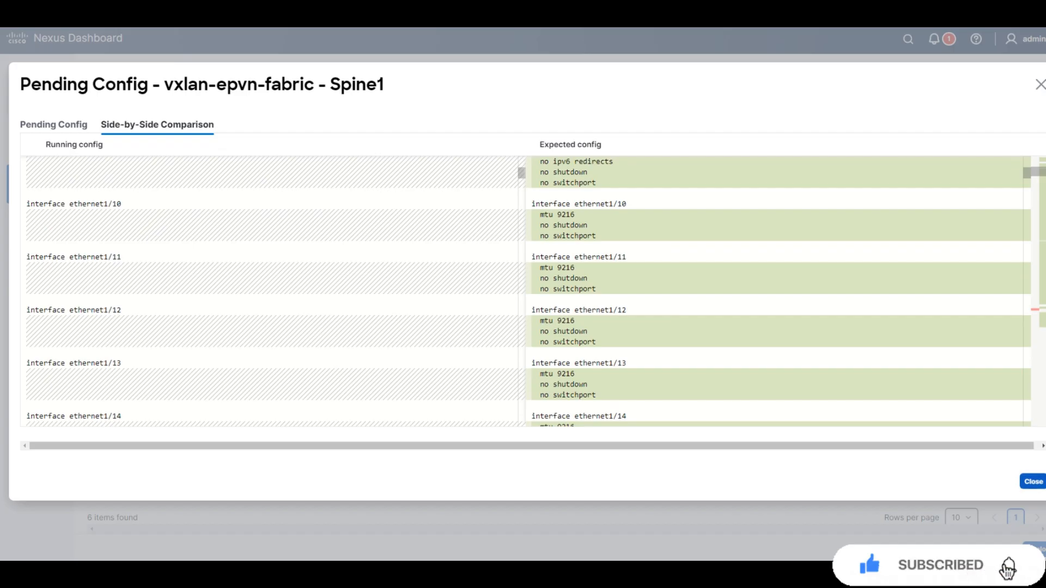
click(1034, 482)
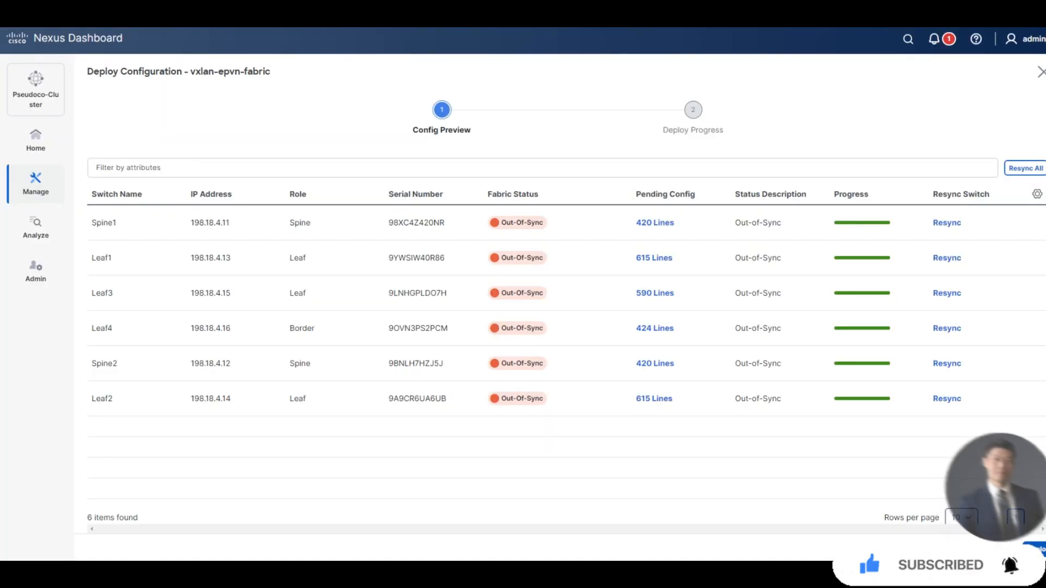
click(1039, 550)
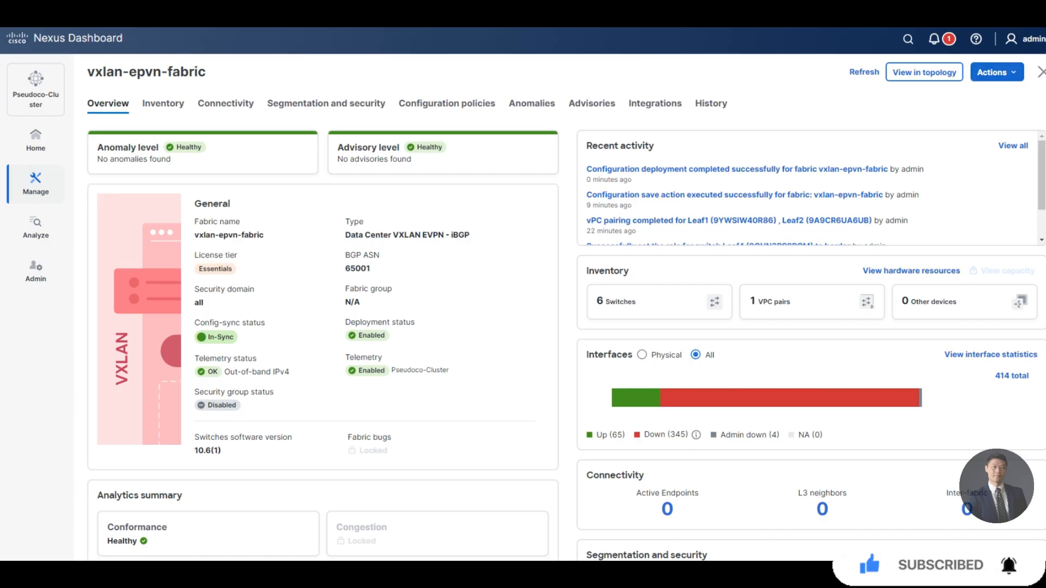
Return to the Fabrics list and launch Create fabric from the Actions menu.
click(1042, 72)
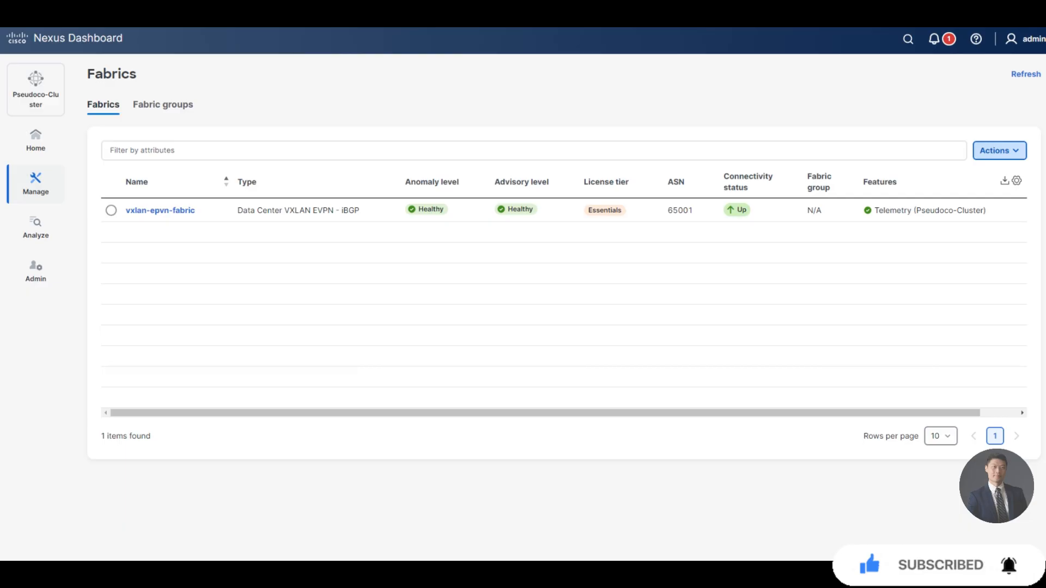
click(999, 151)
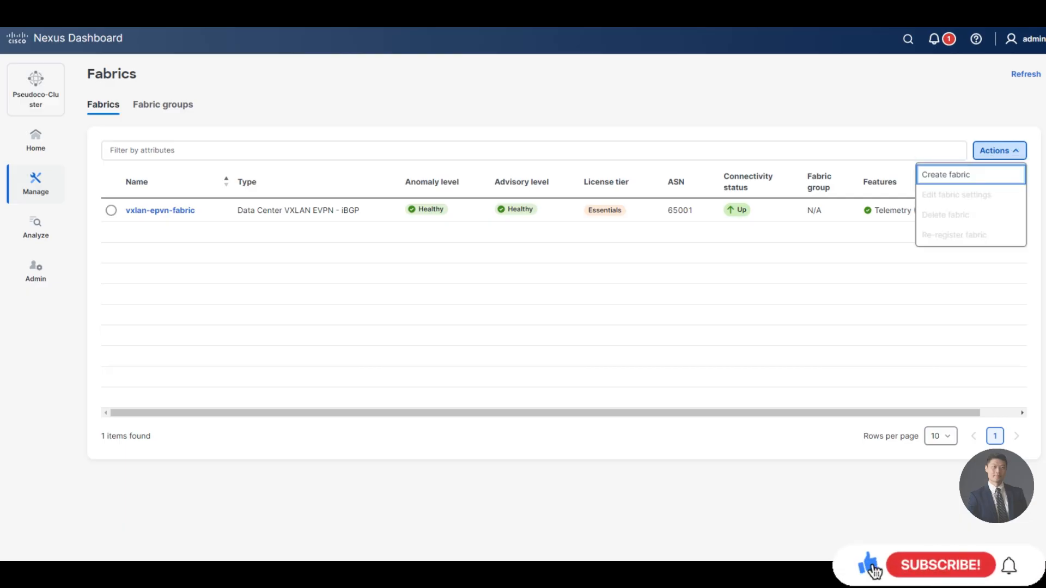
key(Return)
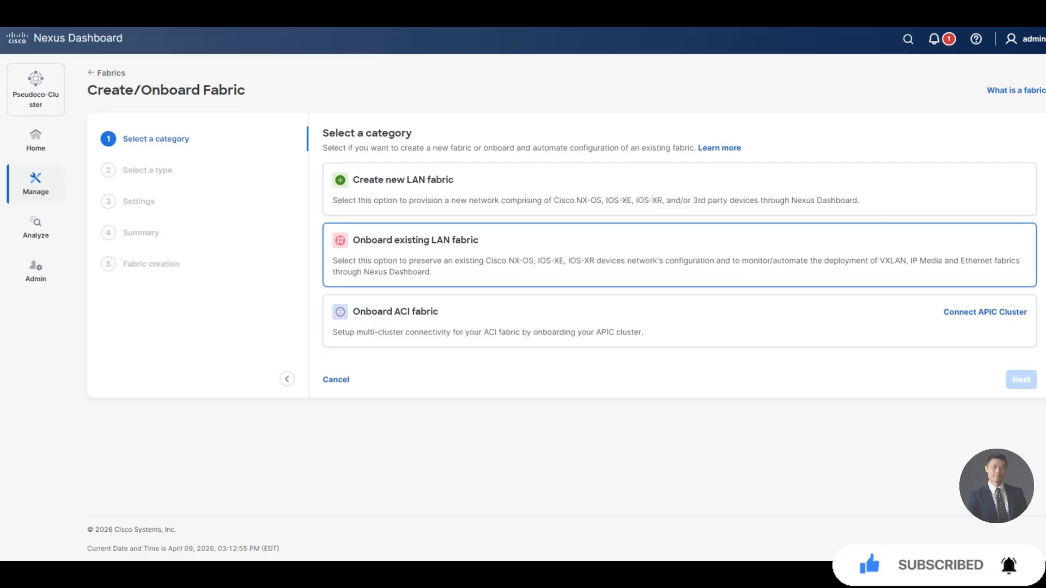
Choose Onboard existing LAN fabric with the External and Inter-fabric connectivity type.
click(679, 255)
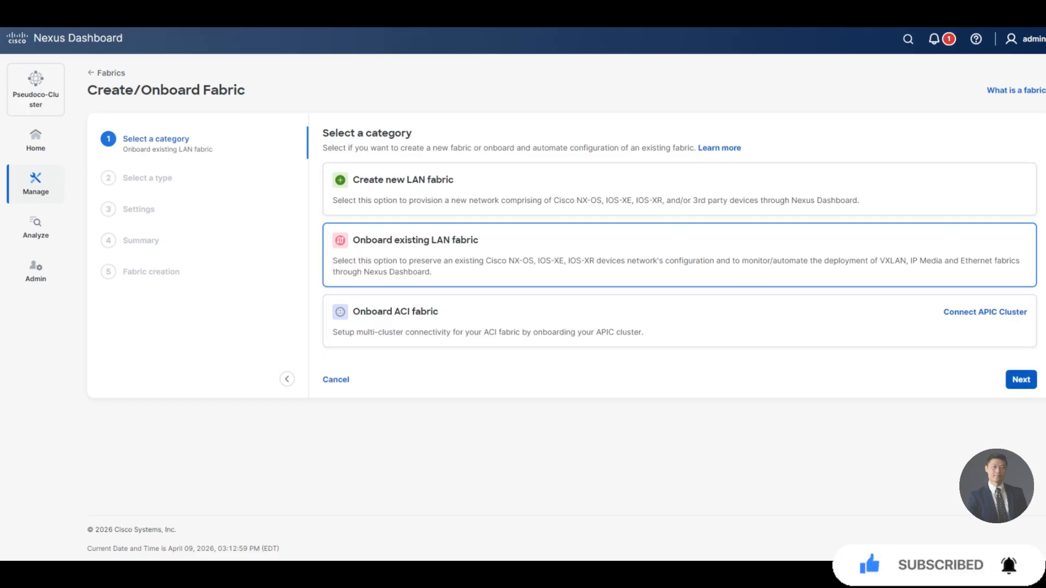
click(1021, 380)
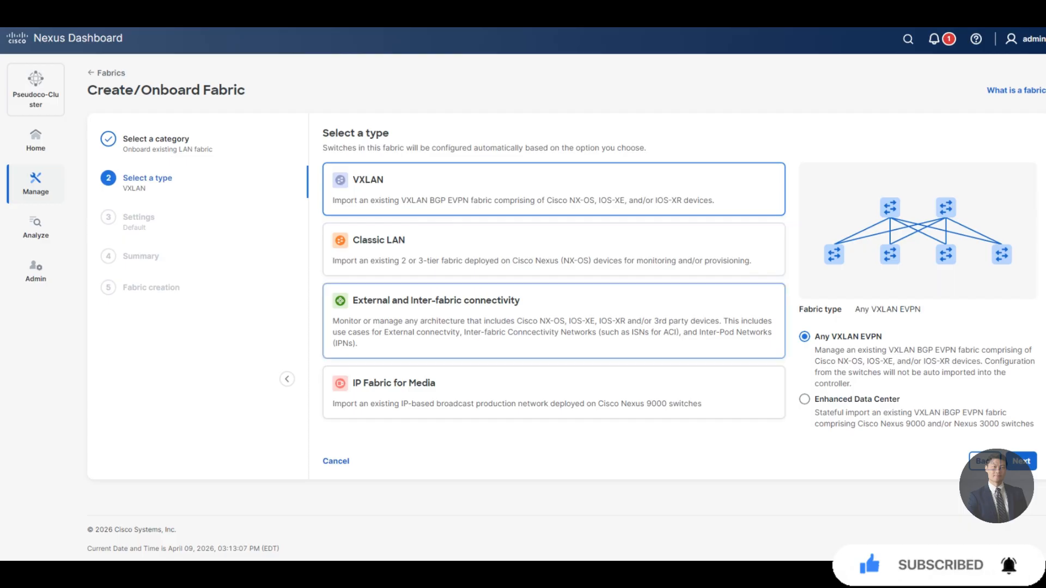
click(554, 322)
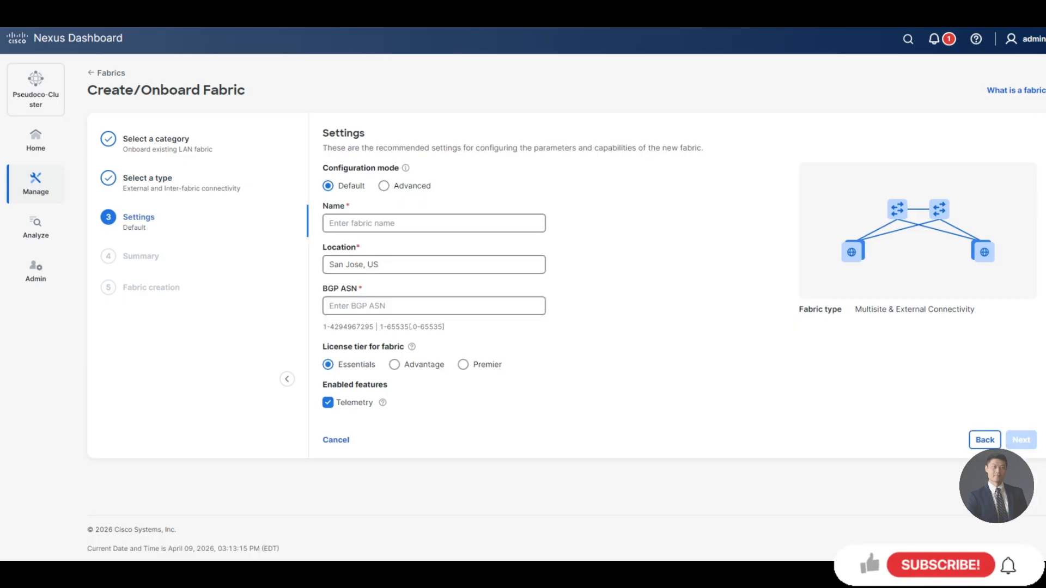
Name the fabric external-fabric with BGP ASN 65002 and submit it.
click(434, 223)
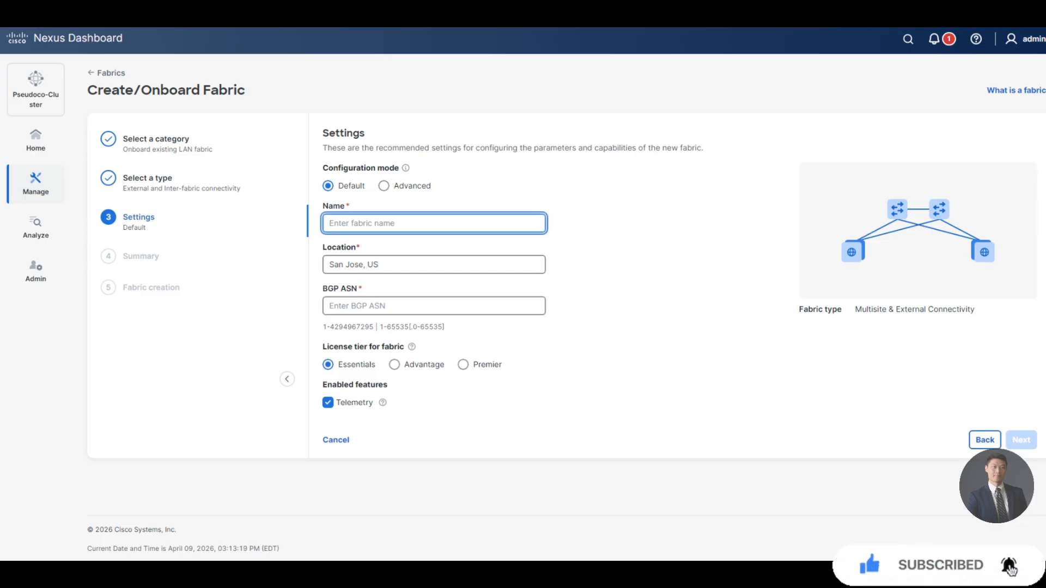
text(external-fabric)
key(Tab)
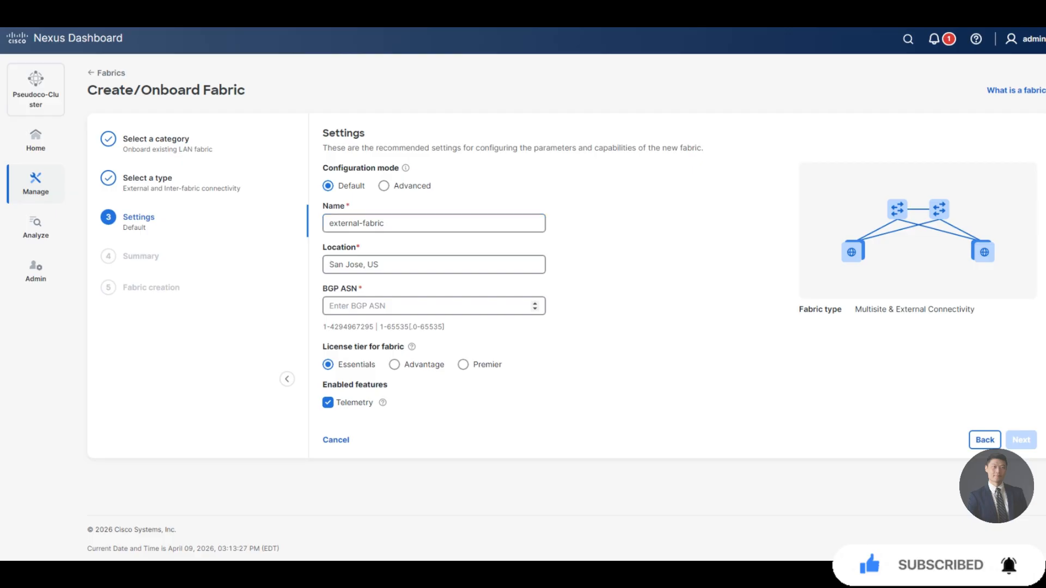
click(433, 306)
text(65002)
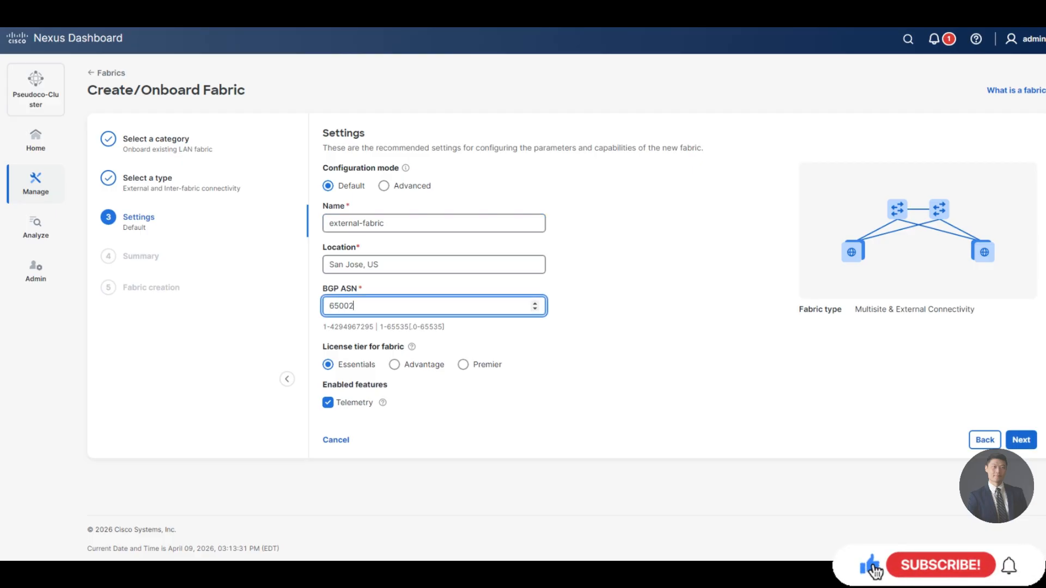
click(1021, 441)
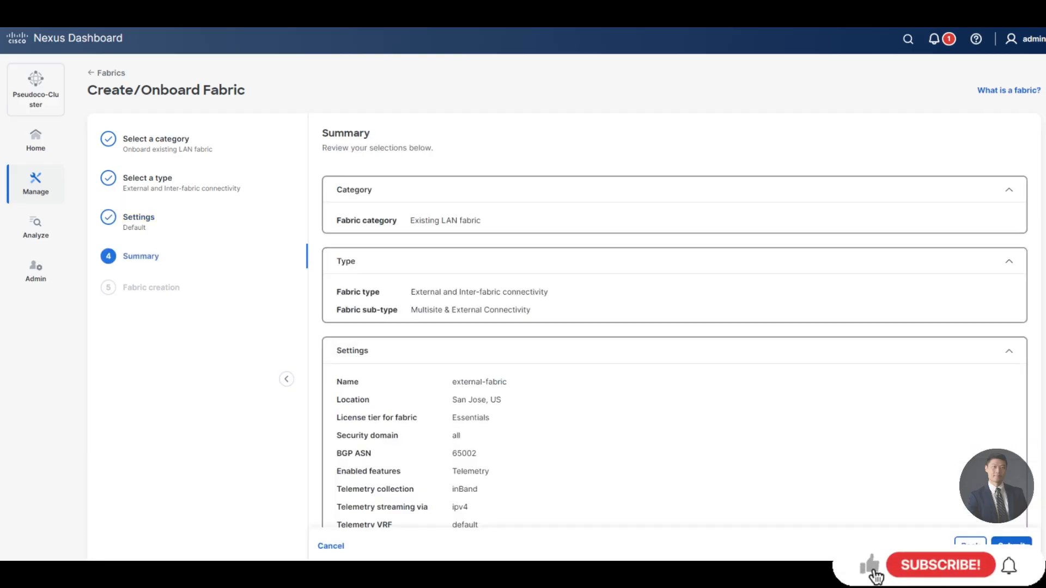
click(1012, 545)
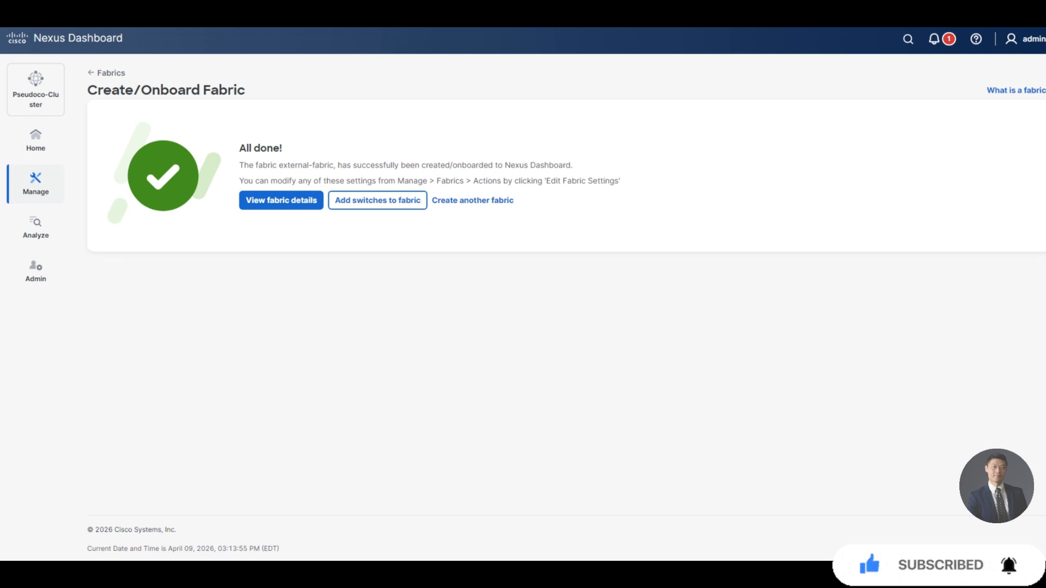
Open external-fabric and bring up its settings for editing.
click(281, 200)
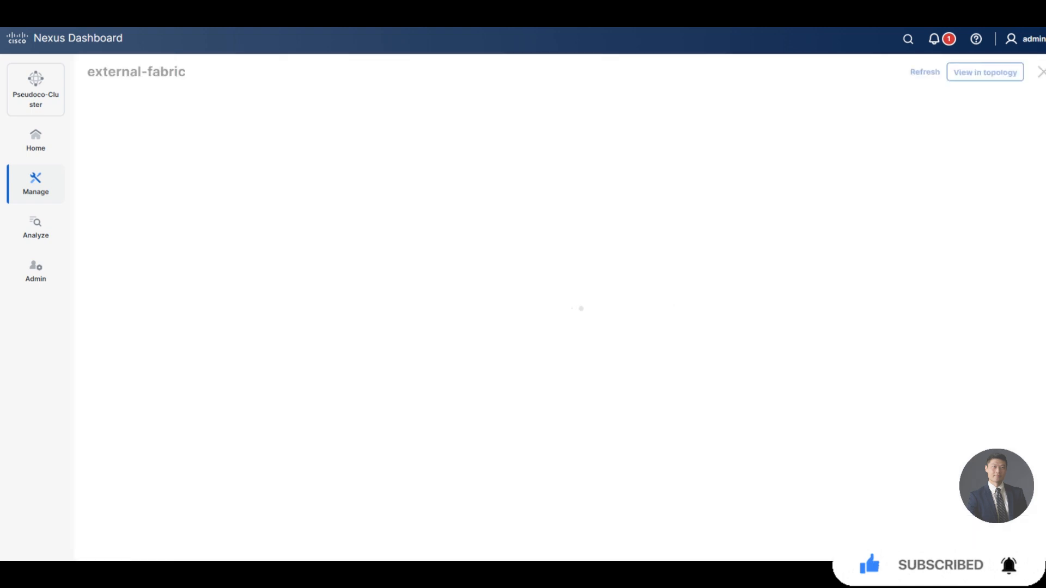
click(995, 72)
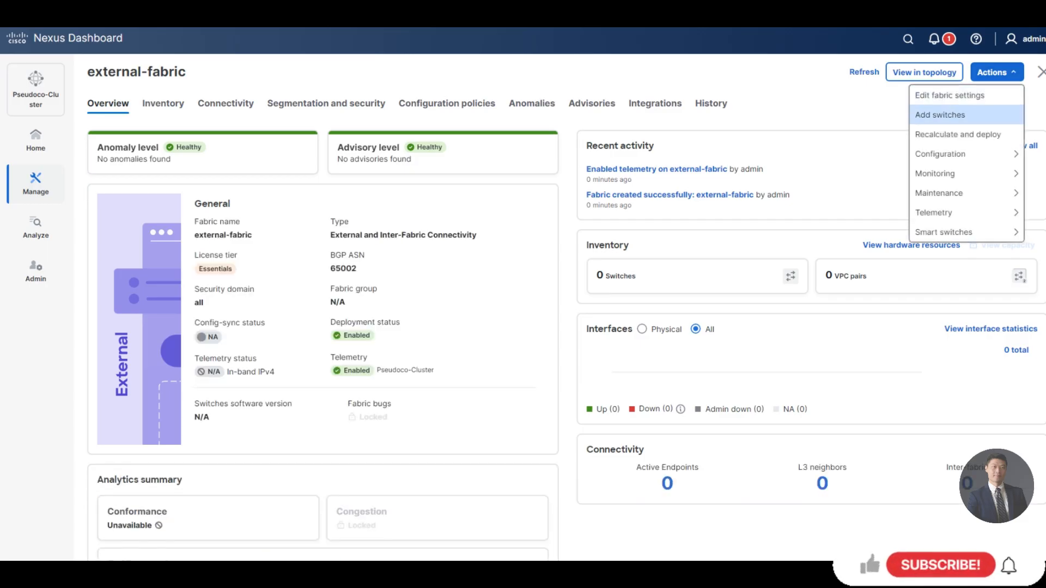
click(950, 95)
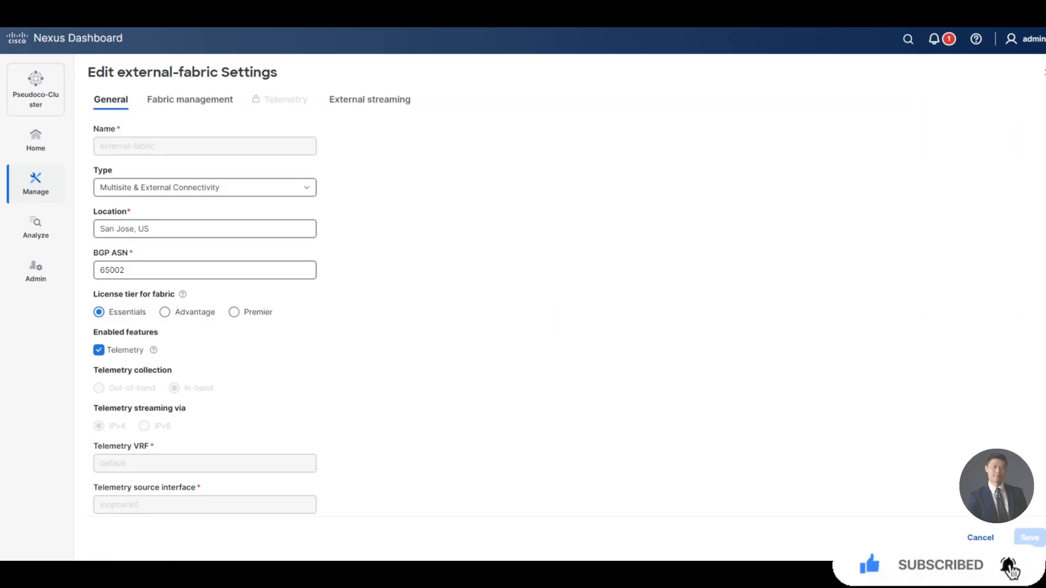
Look through Advanced fabric management, then enable Fabric Monitor Mode in General Parameters and save.
click(189, 99)
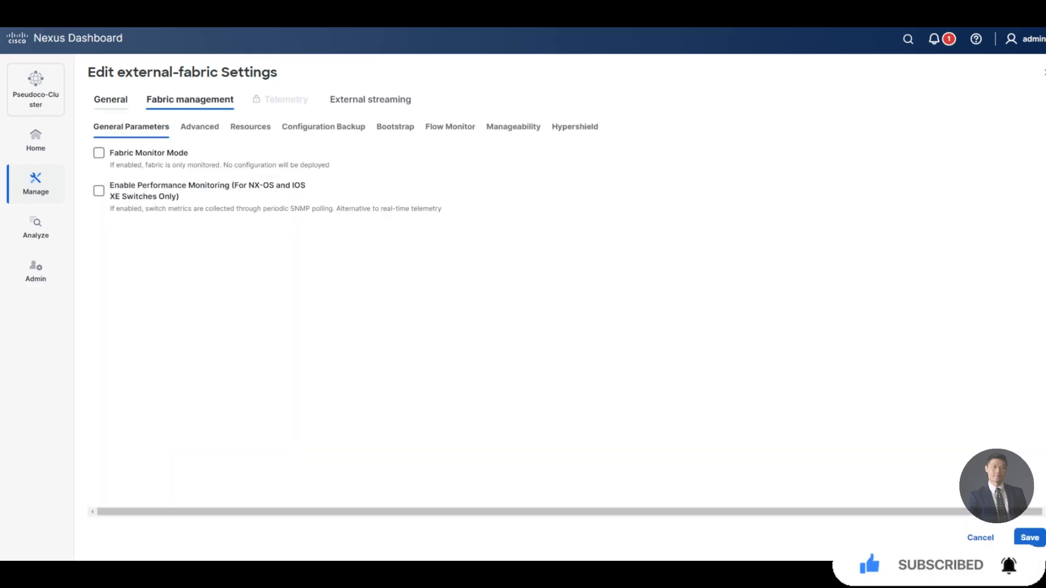
click(200, 127)
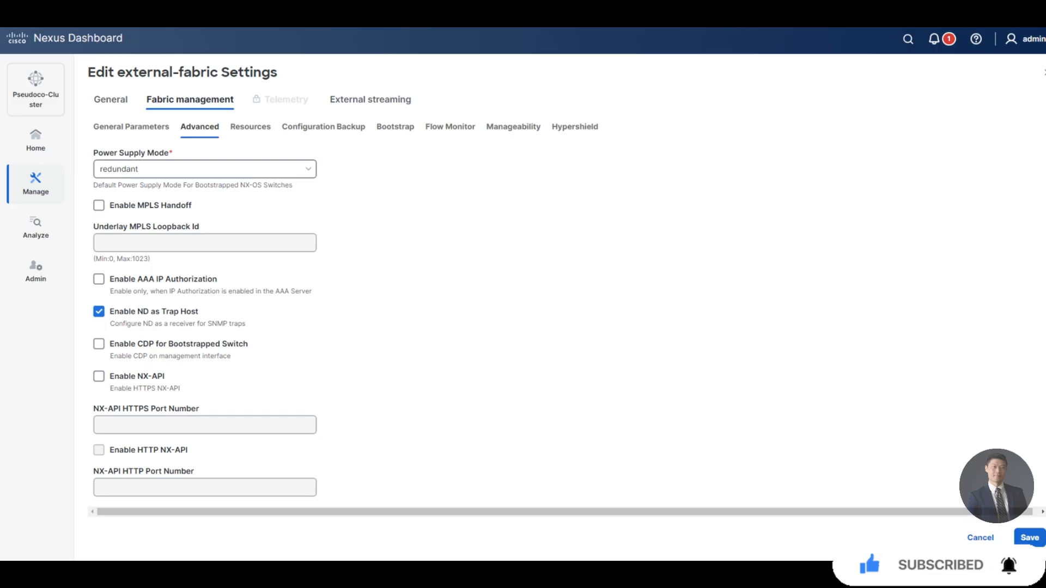
scroll(346, 298, down, 10)
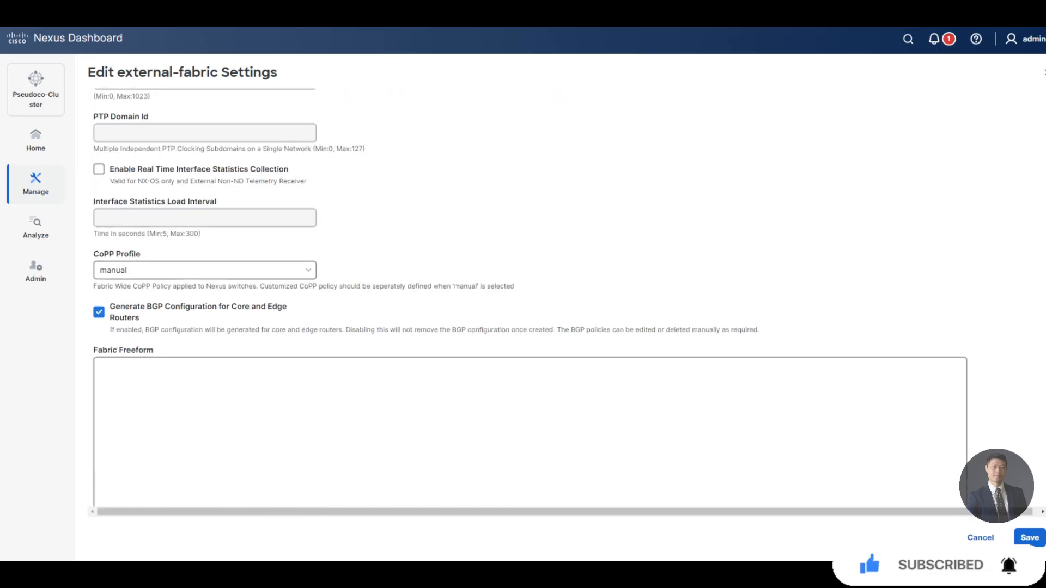
scroll(530, 298, down, 1)
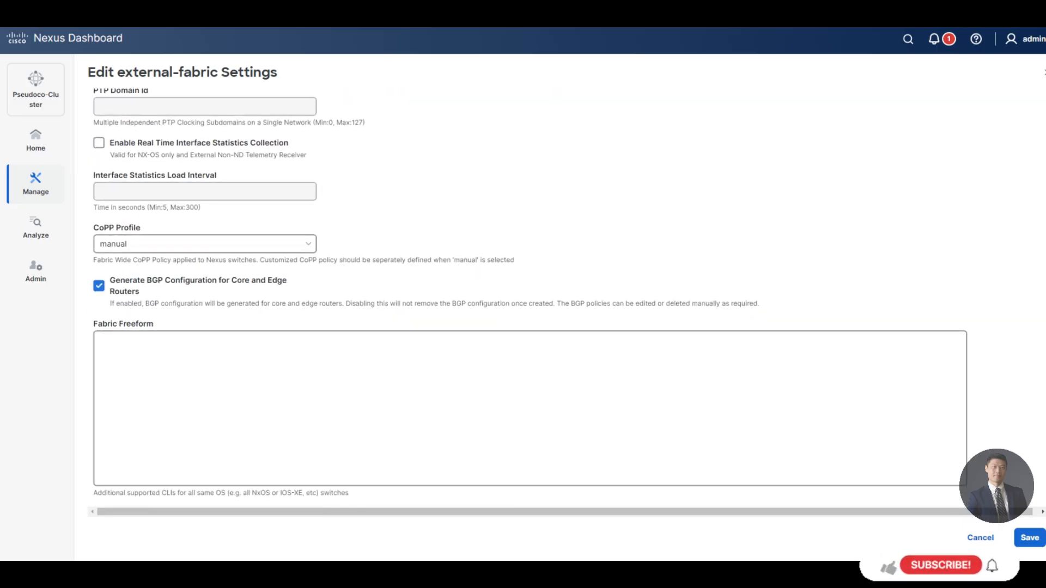
scroll(529, 298, up, 10)
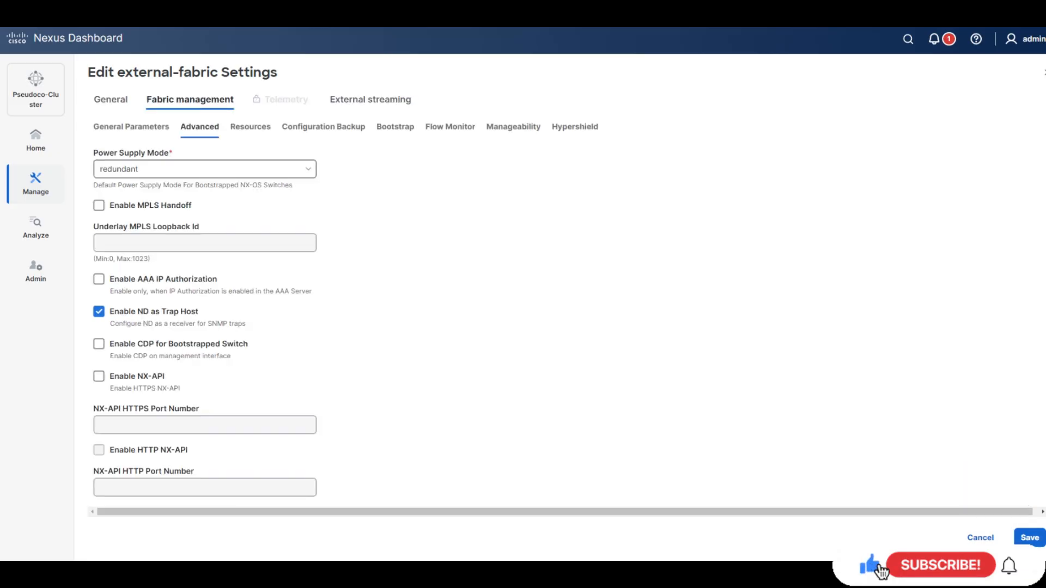
click(130, 127)
click(98, 153)
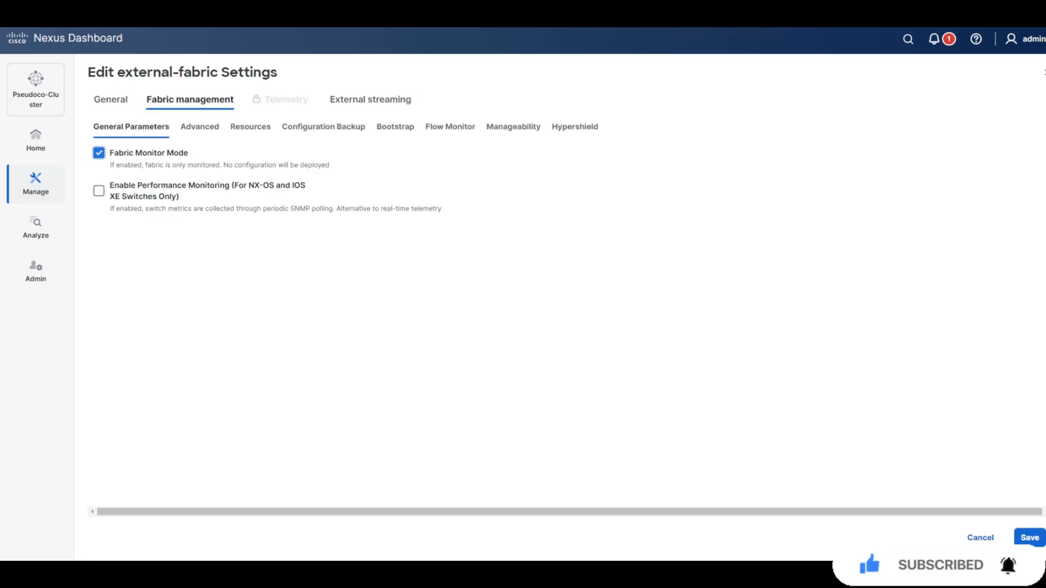
click(1029, 538)
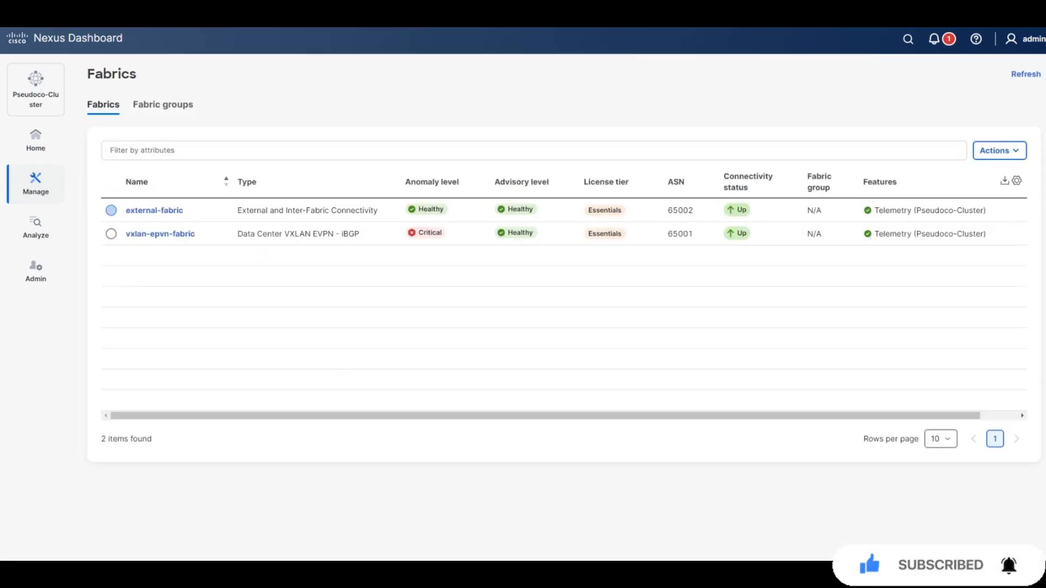
Delete external-fabric after confirming, then choose Create fabric from Actions.
click(112, 210)
click(999, 151)
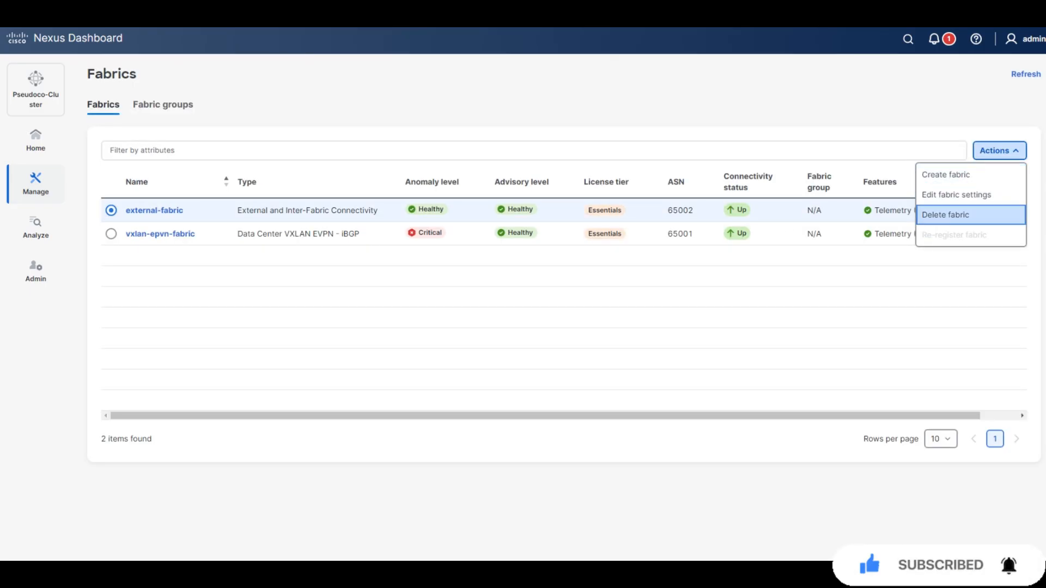
click(970, 215)
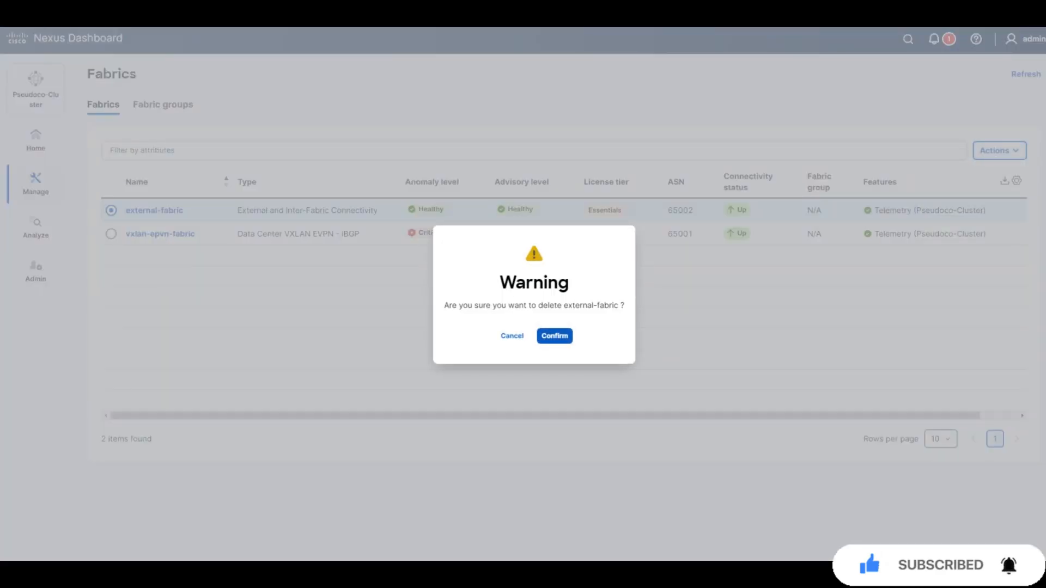
click(555, 335)
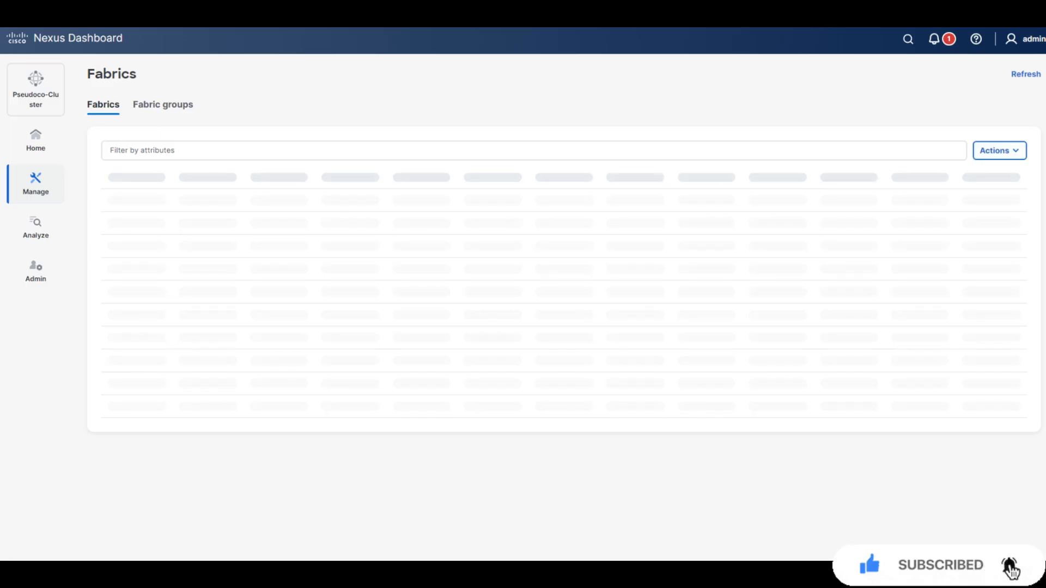
click(999, 151)
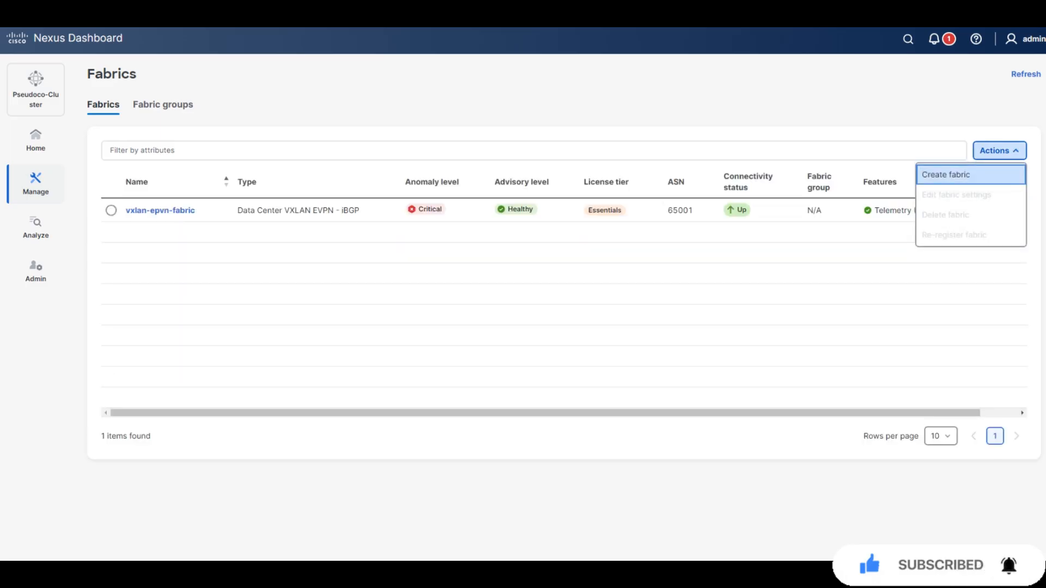
click(946, 175)
Start a new LAN fabric of type External and Inter-fabric connectivity.
click(679, 255)
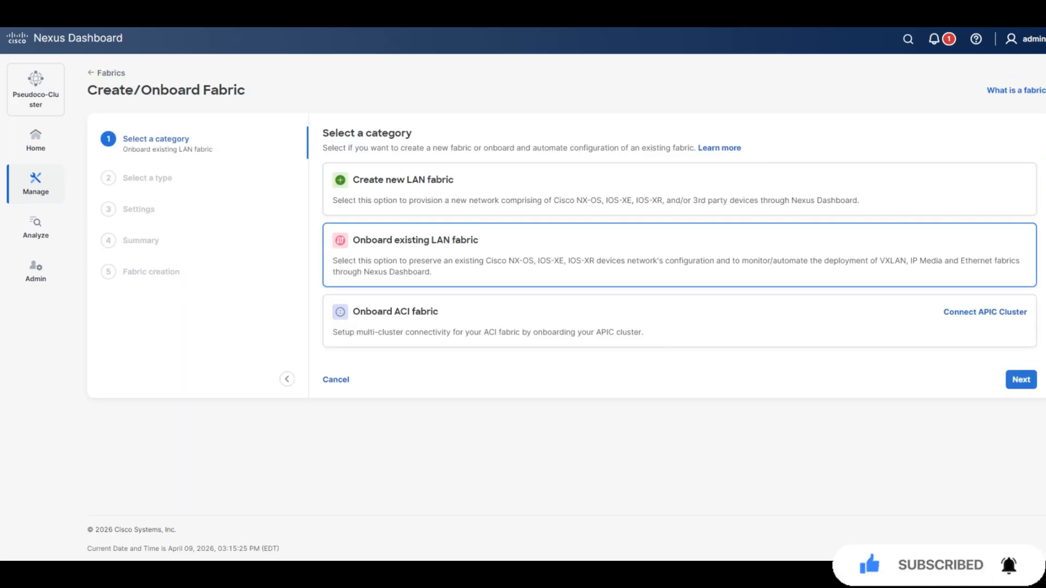
click(1021, 380)
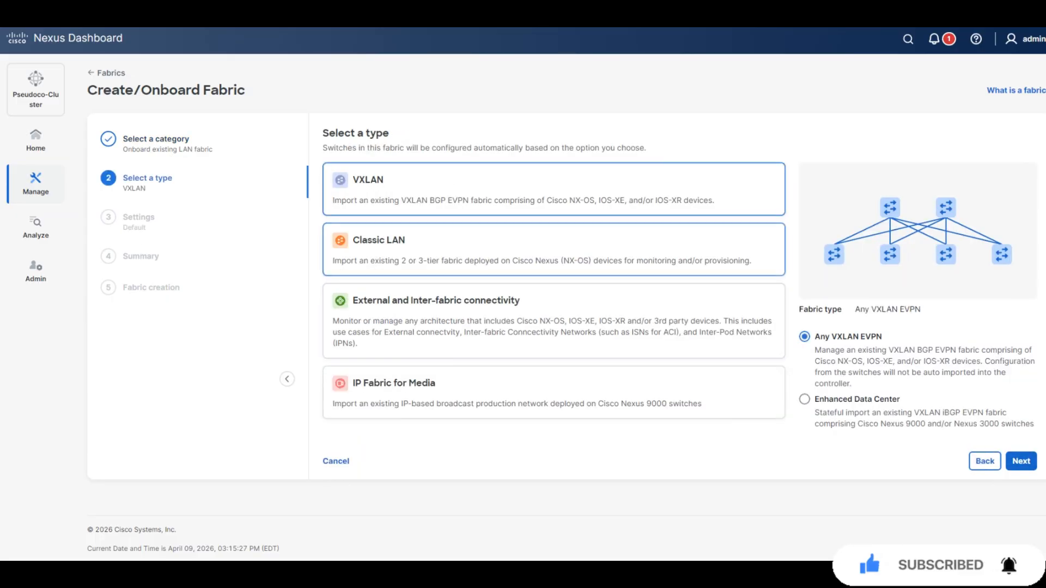
click(549, 321)
click(1012, 522)
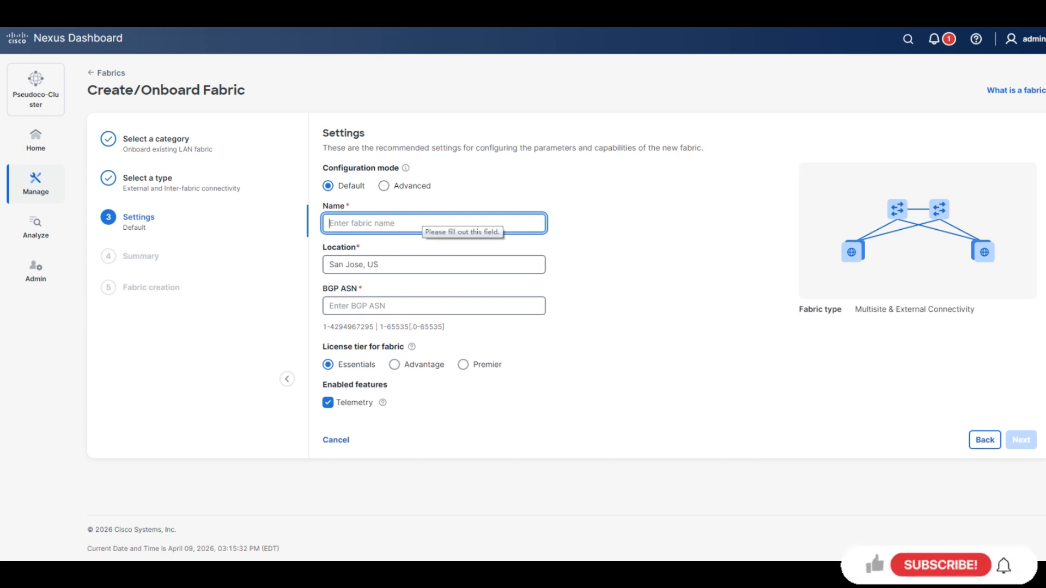
Name the fabric external-fabric with BGP ASN 65002, keep Telemetry enabled, and switch to Advanced mode.
text(exte)
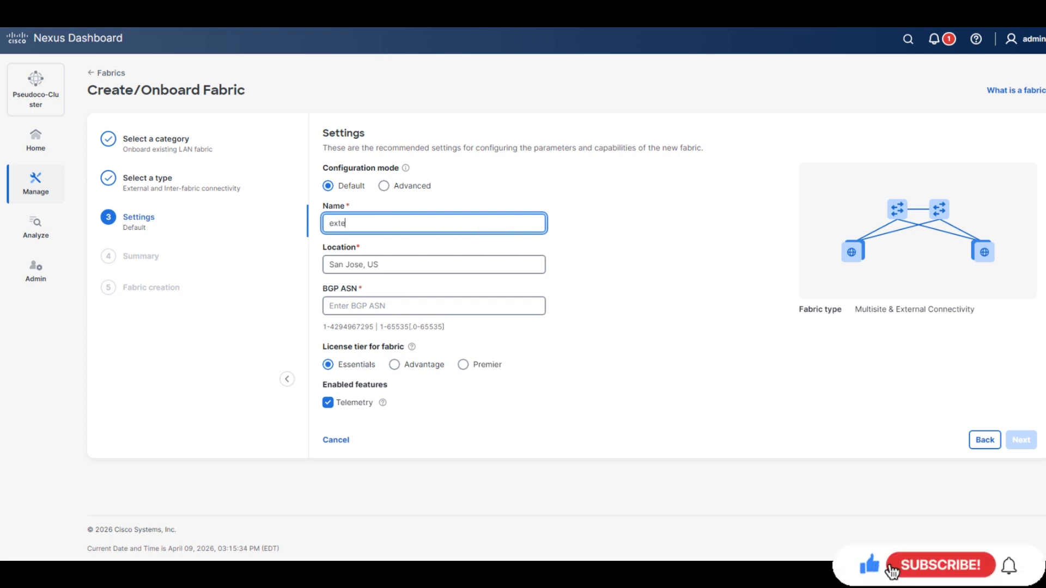
text(rnal-fabric)
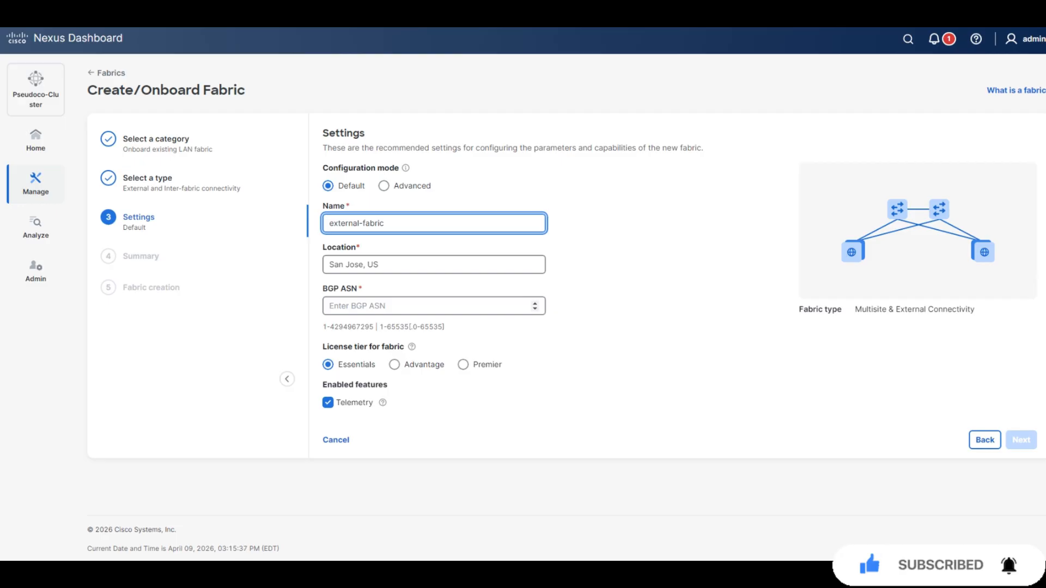
click(425, 306)
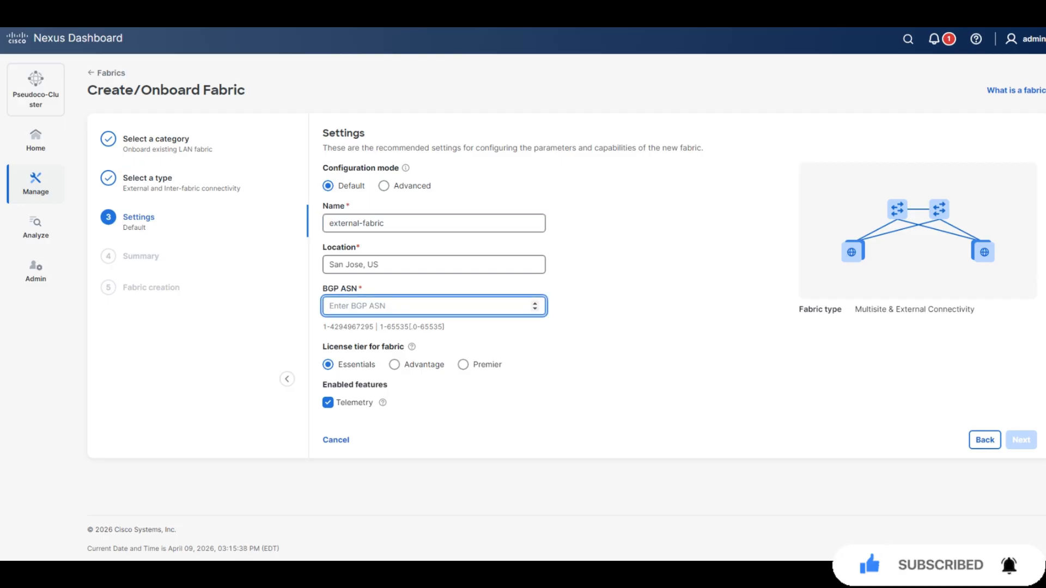
text(65002)
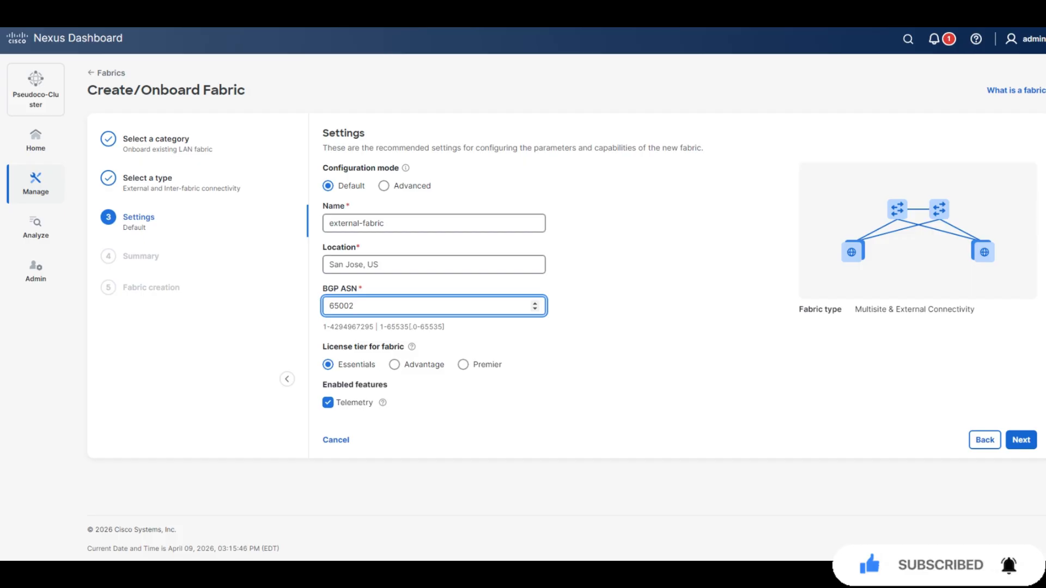
click(328, 402)
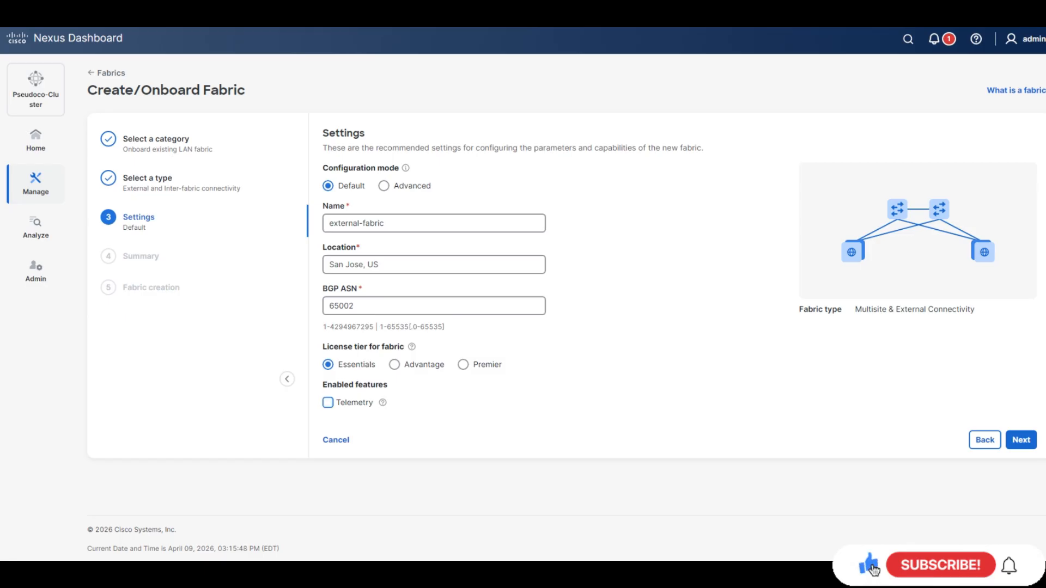
click(327, 403)
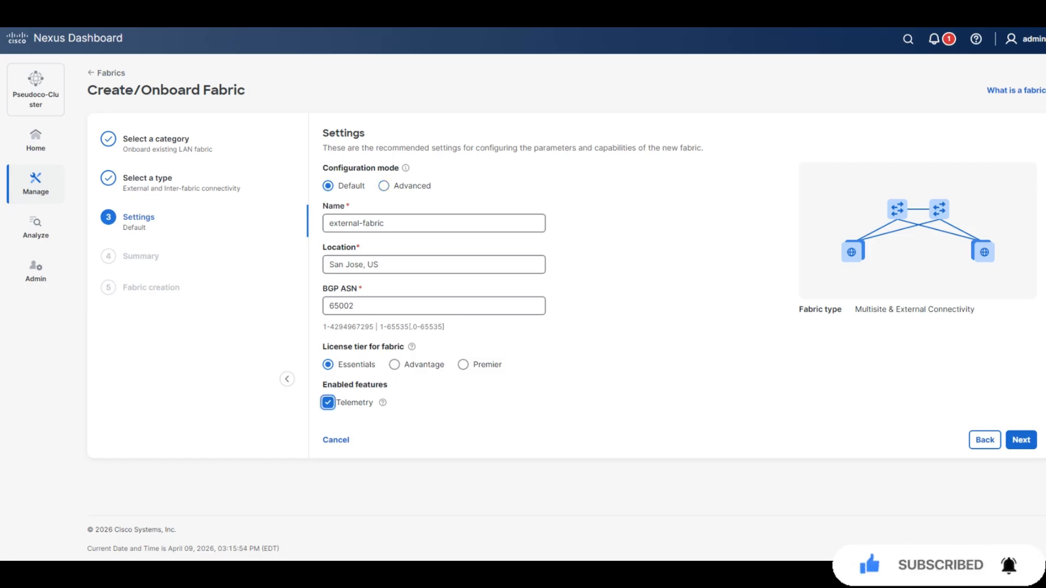
click(384, 186)
Set the fabric's telemetry collection to out-of-band.
scroll(564, 308, down, 2)
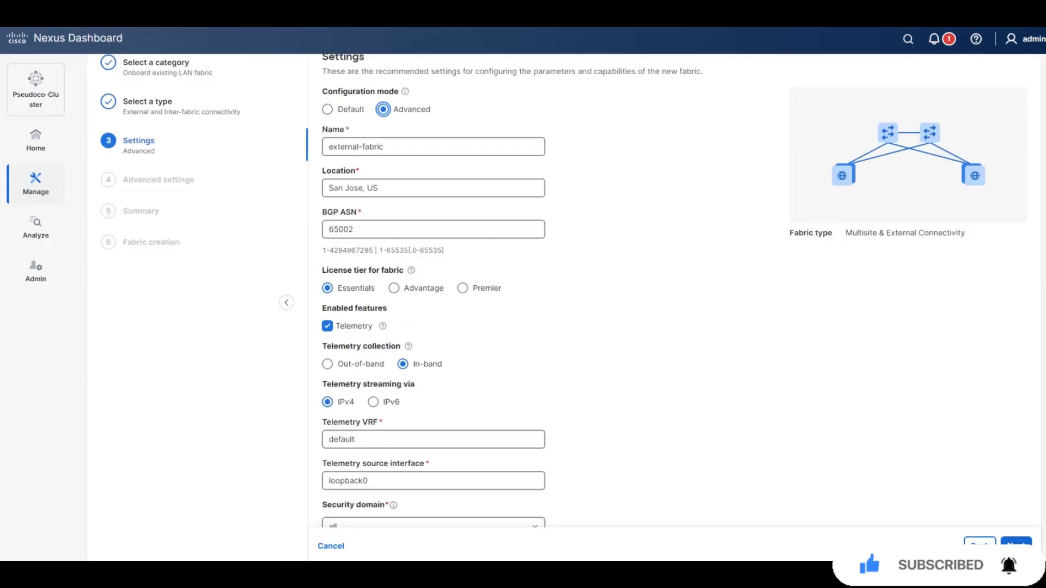
scroll(564, 308, down, 1)
click(327, 306)
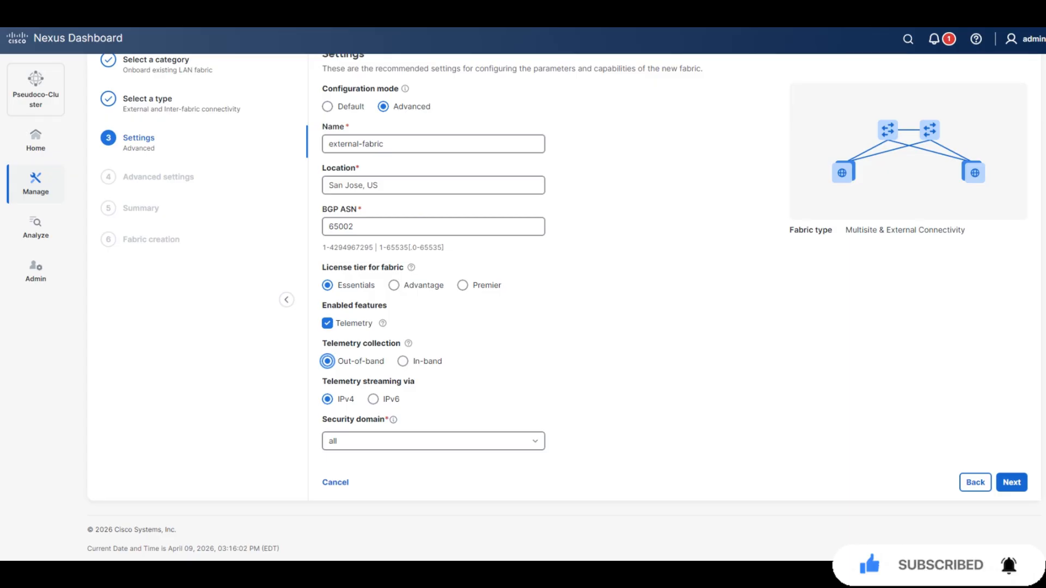
click(1012, 483)
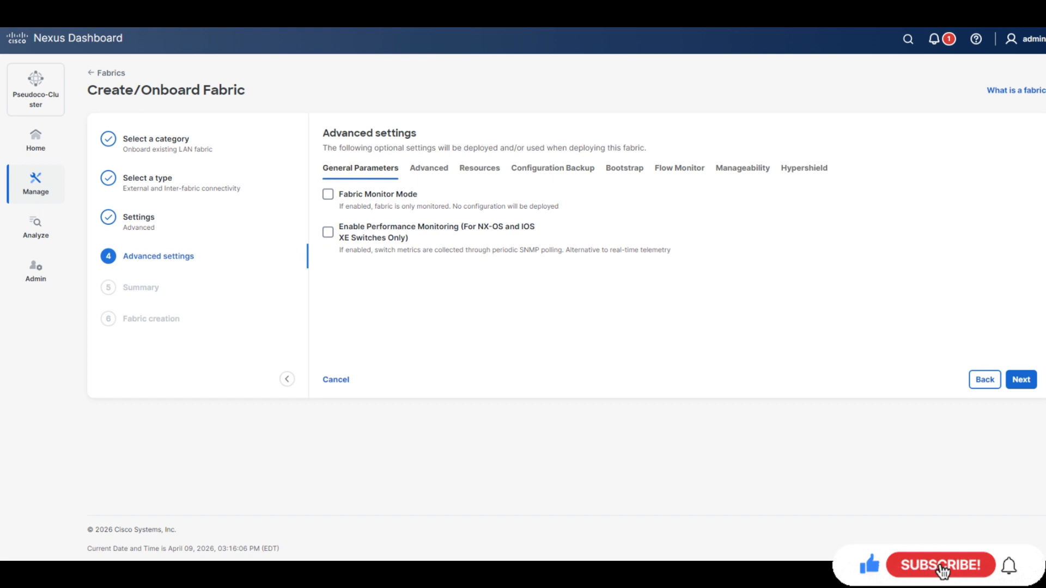
Enable Fabric Monitor Mode, submit to create external-fabric, and open its Add switches form.
click(328, 195)
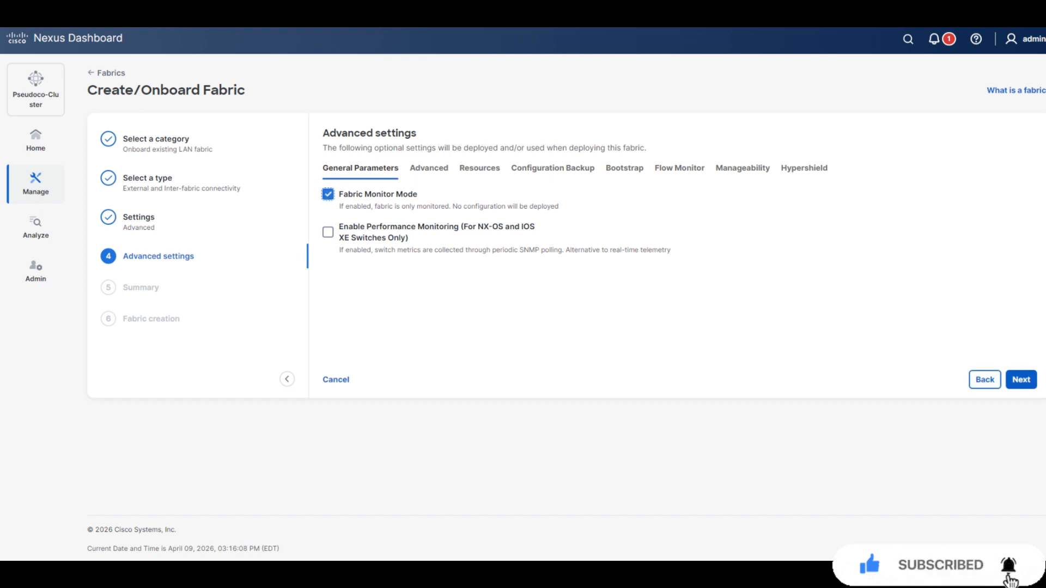
click(1021, 379)
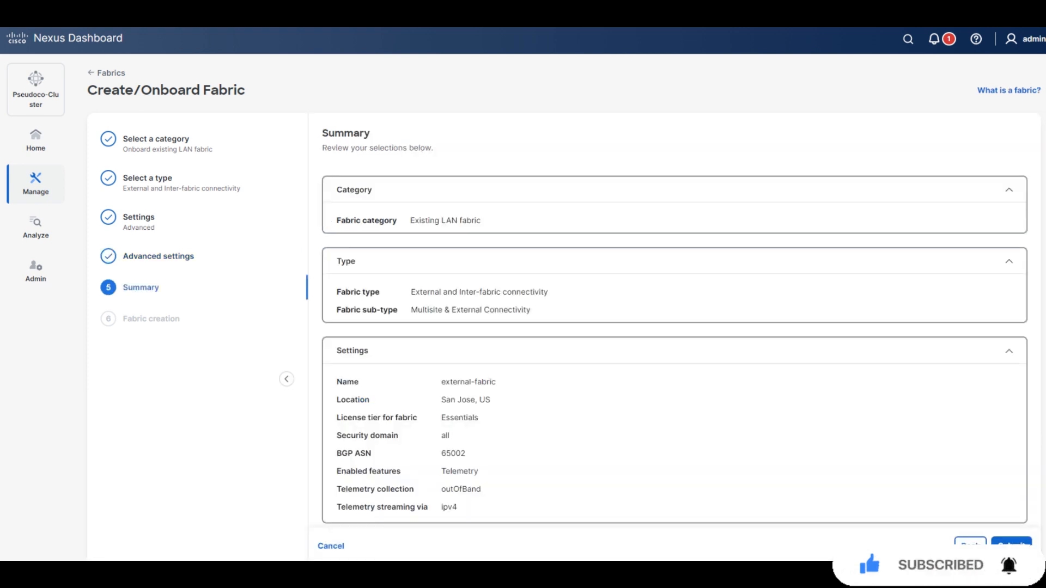
click(1012, 545)
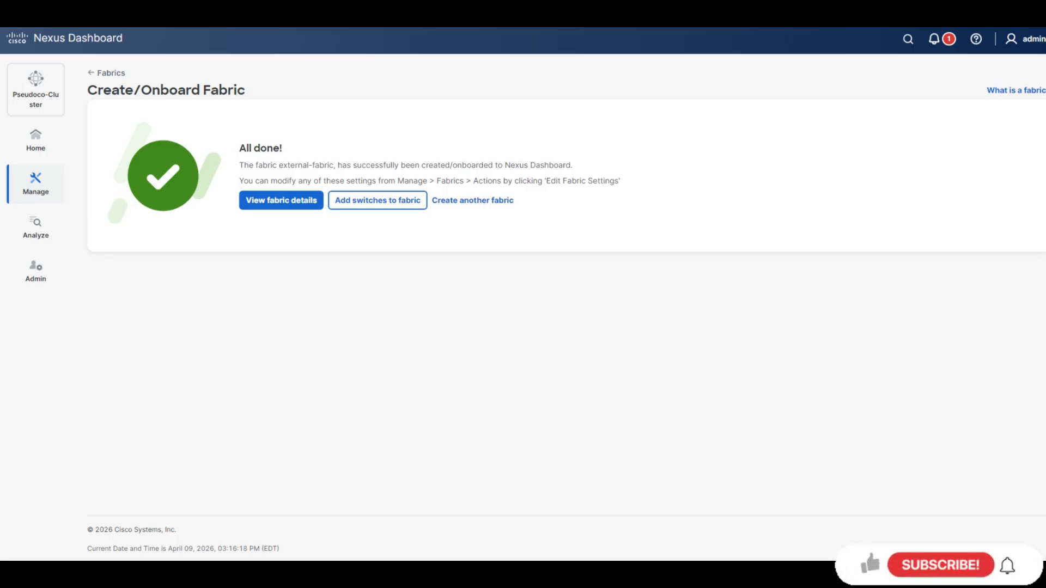
click(378, 200)
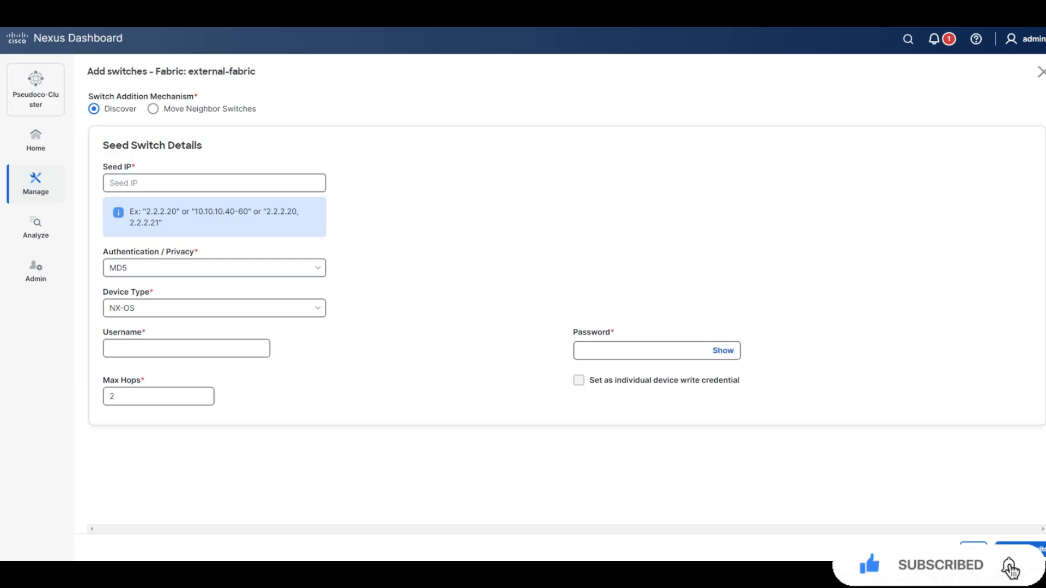
Enter seed switch IP 198.18.4.17 with device type IOS XE and platform CSR/CAT8K.
click(214, 183)
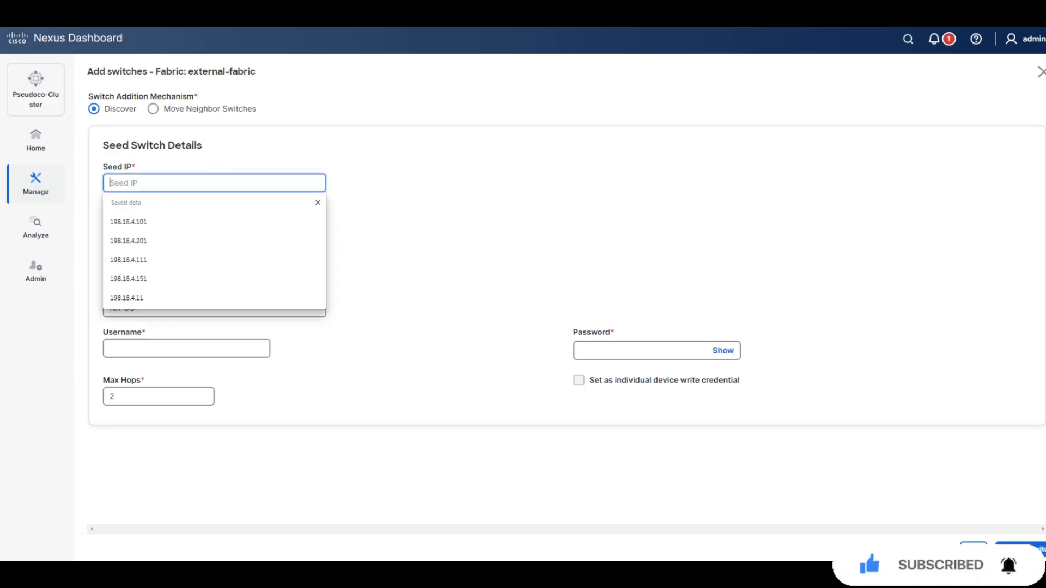
text(198.18.4.17)
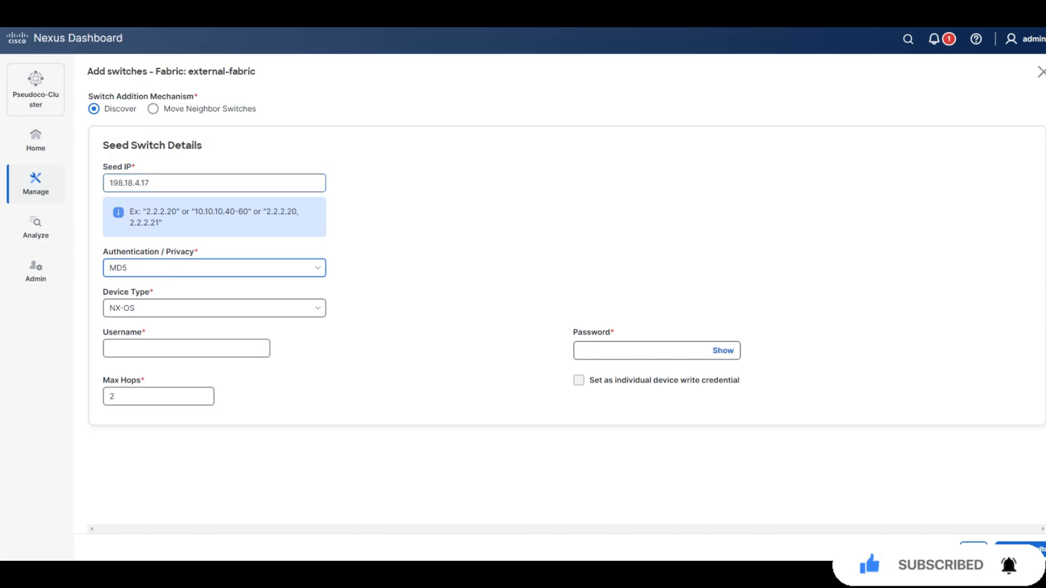
click(214, 308)
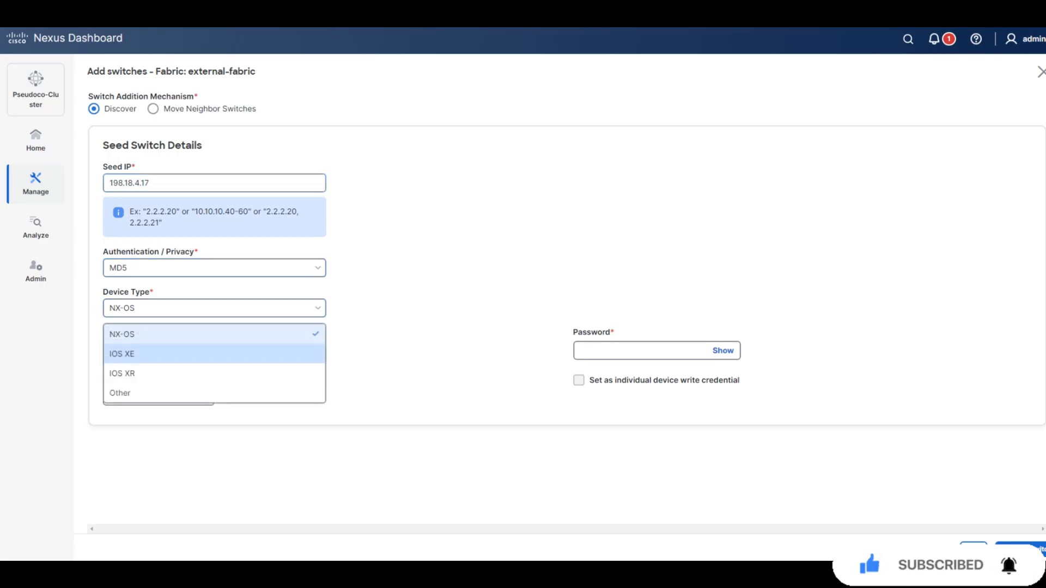
click(123, 354)
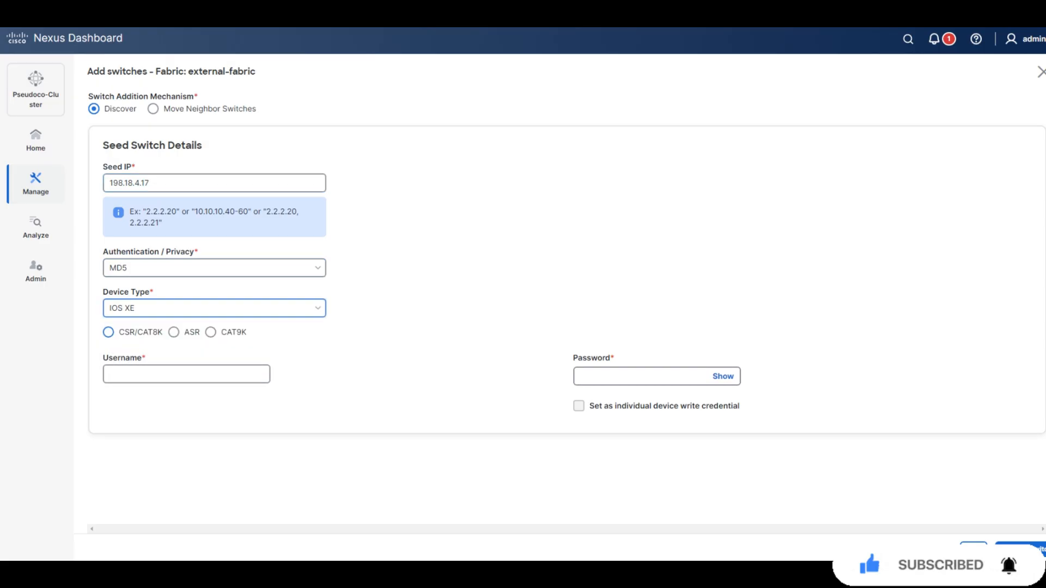
click(108, 332)
Enter the switch login username and password and run discovery, finding WAN_Router.
click(186, 374)
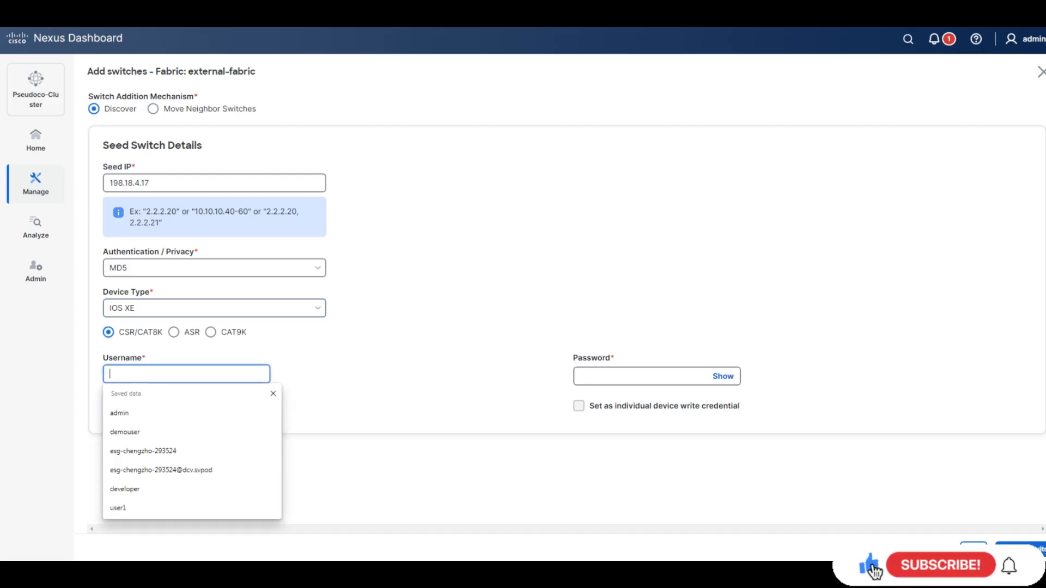
text(admin)
key(Tab)
text(admi)
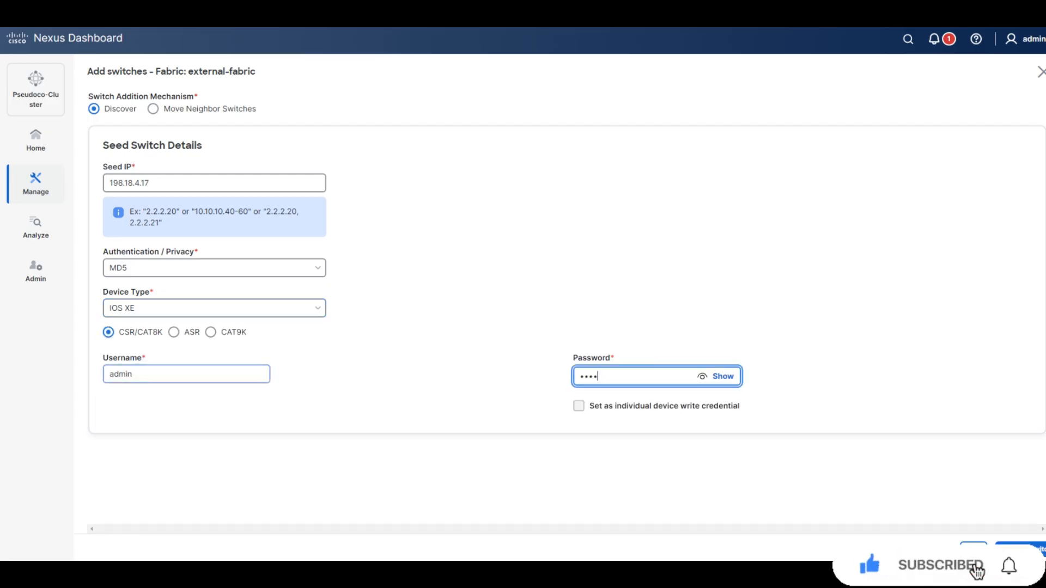
text(••••••)
key(Return)
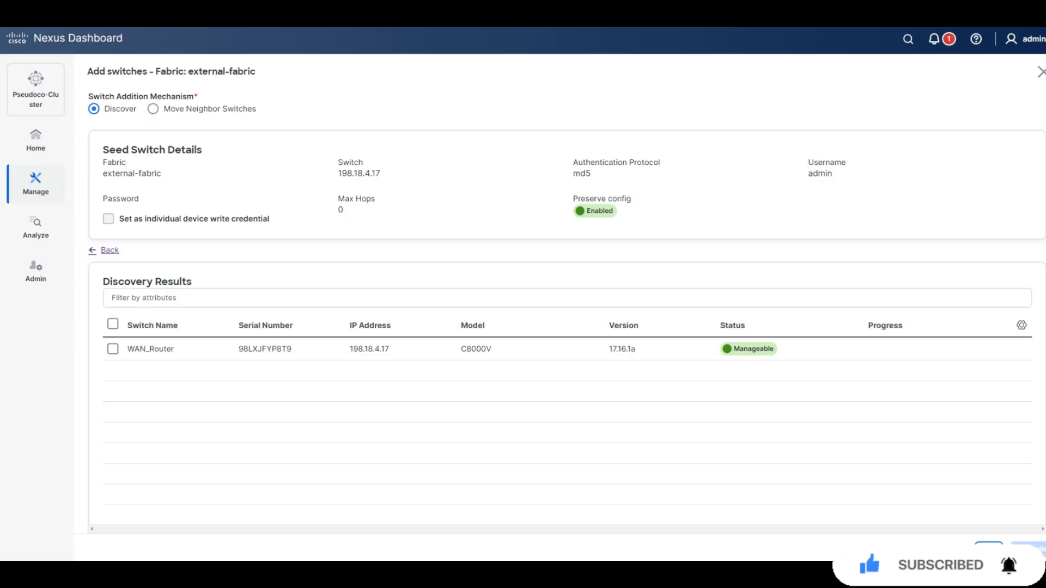
Select WAN_Router, add it to external-fabric, and close the Add switches page.
click(112, 349)
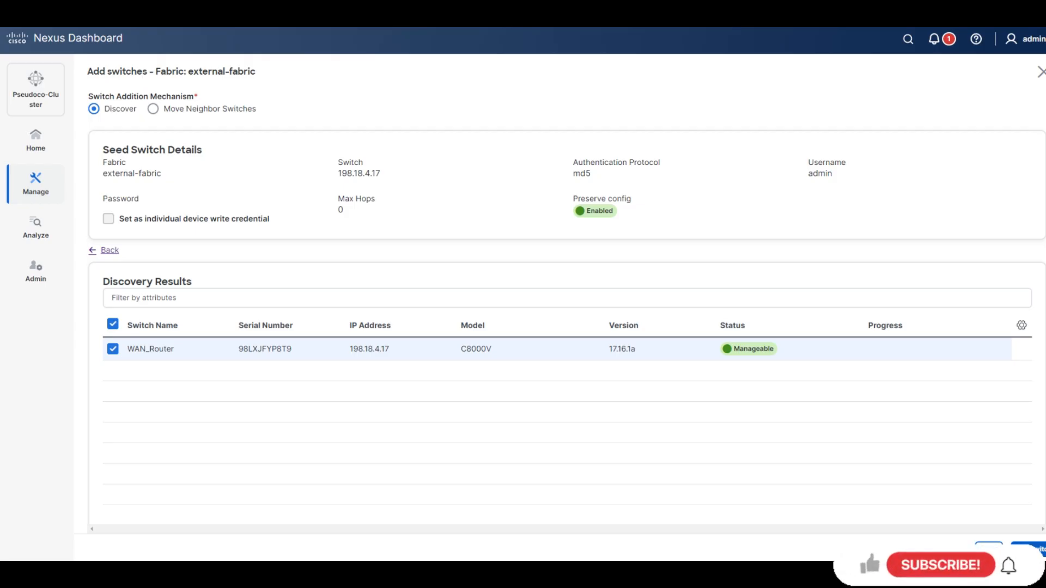
click(1034, 551)
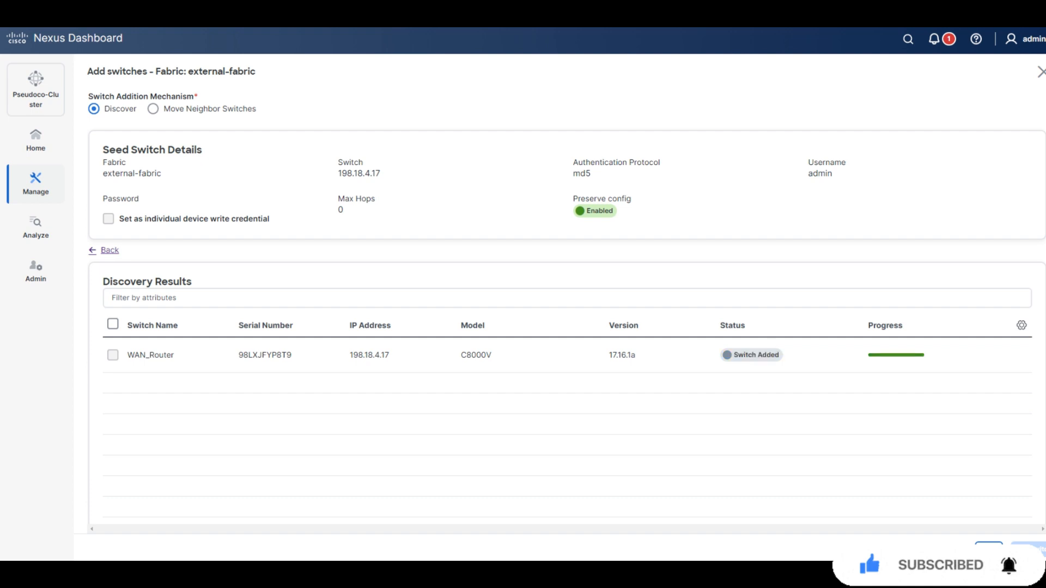
click(989, 549)
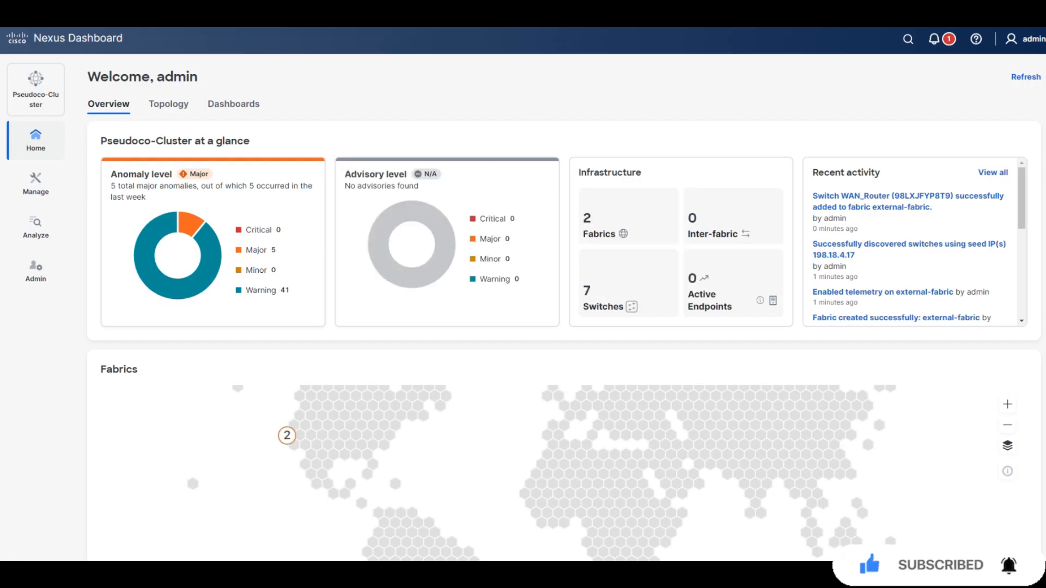
Open vxlan-epvn-fabric's topology and inspect Spine2 and the Leaf1–Leaf2 Port-channel500 link.
click(169, 103)
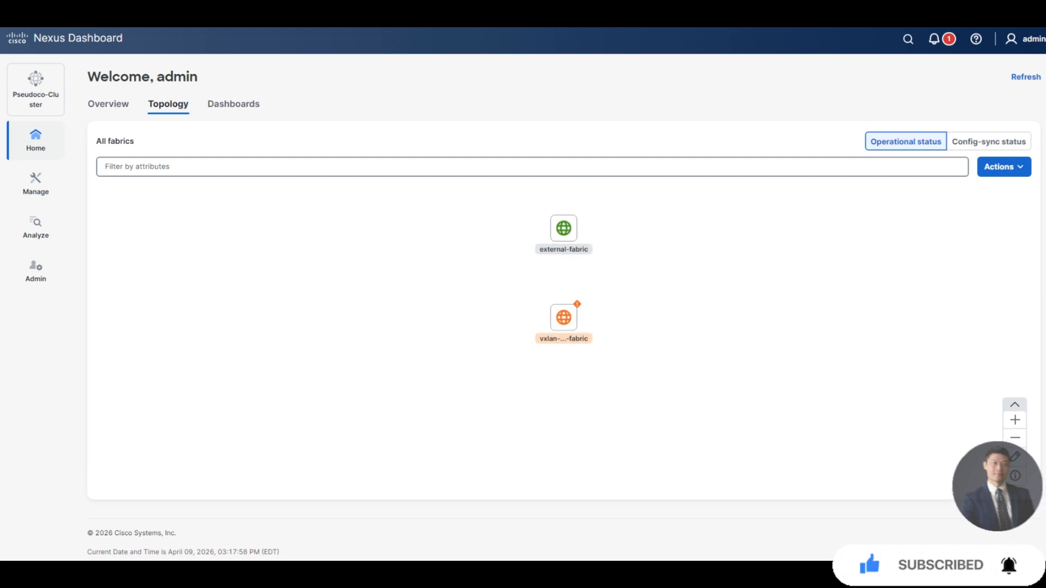
double_click(564, 318)
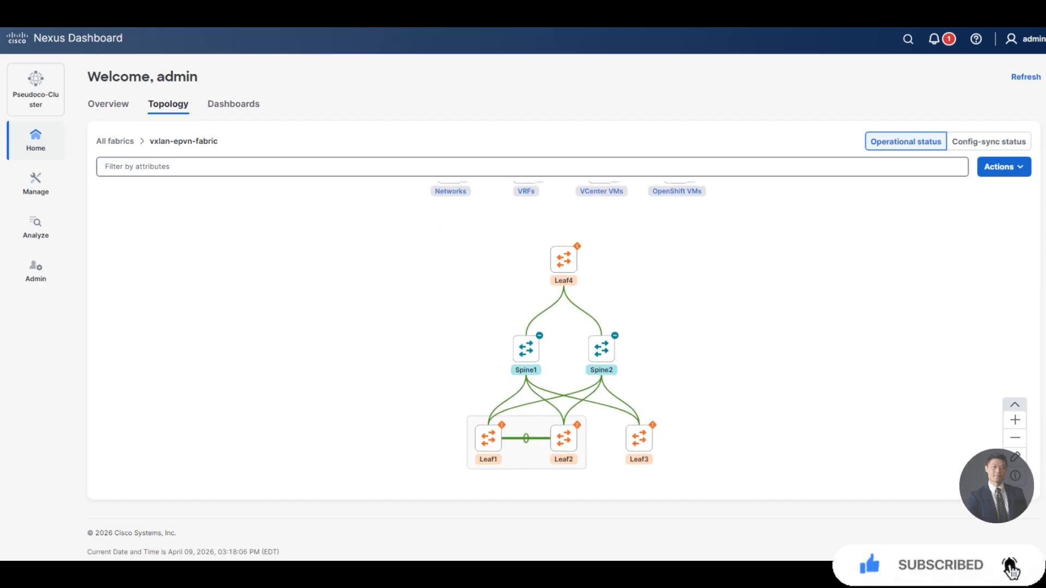
mouse_move(601, 349)
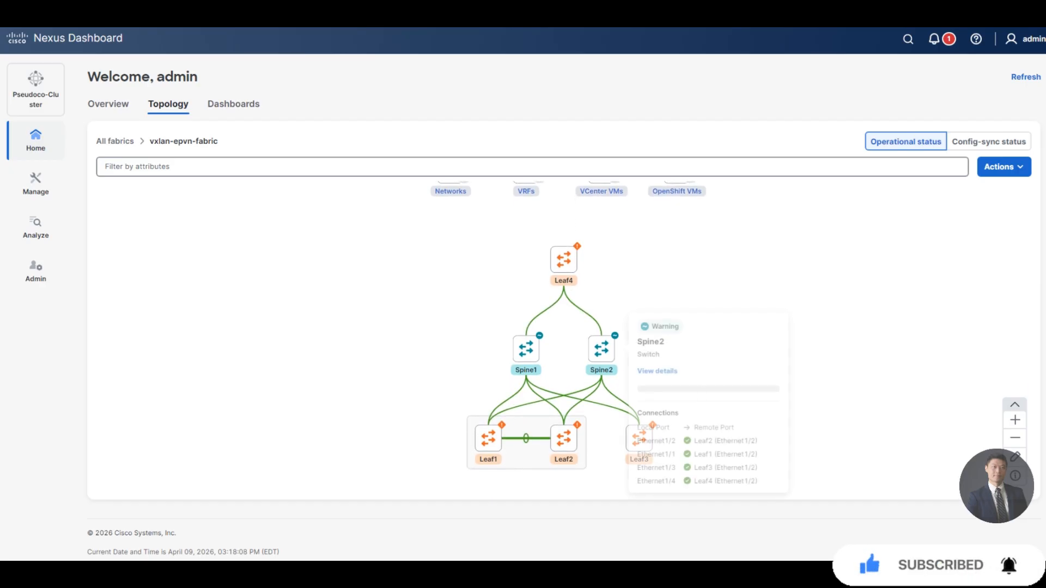
scroll(602, 349, down, 1)
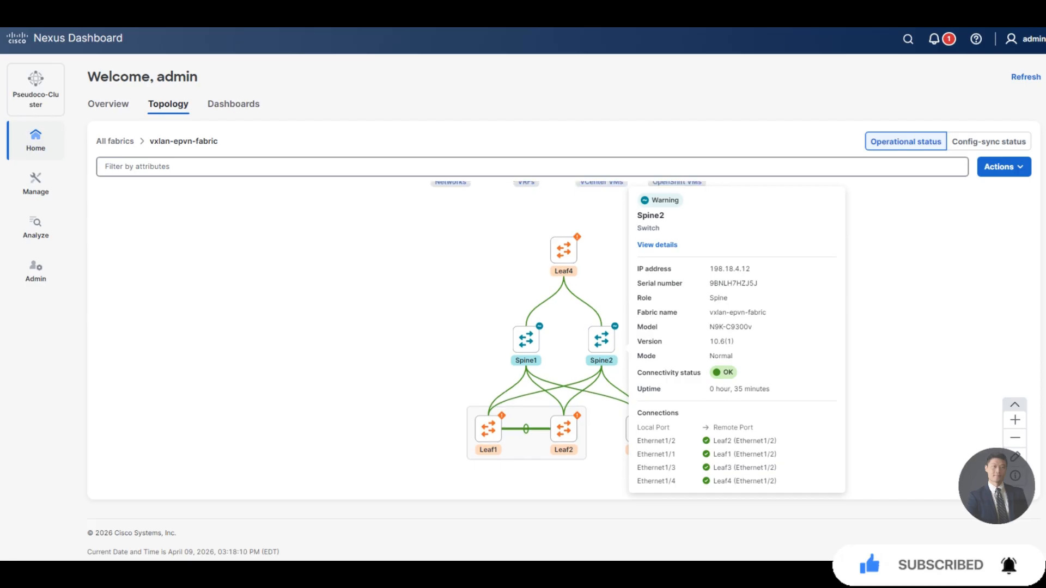
scroll(564, 341, up, 3)
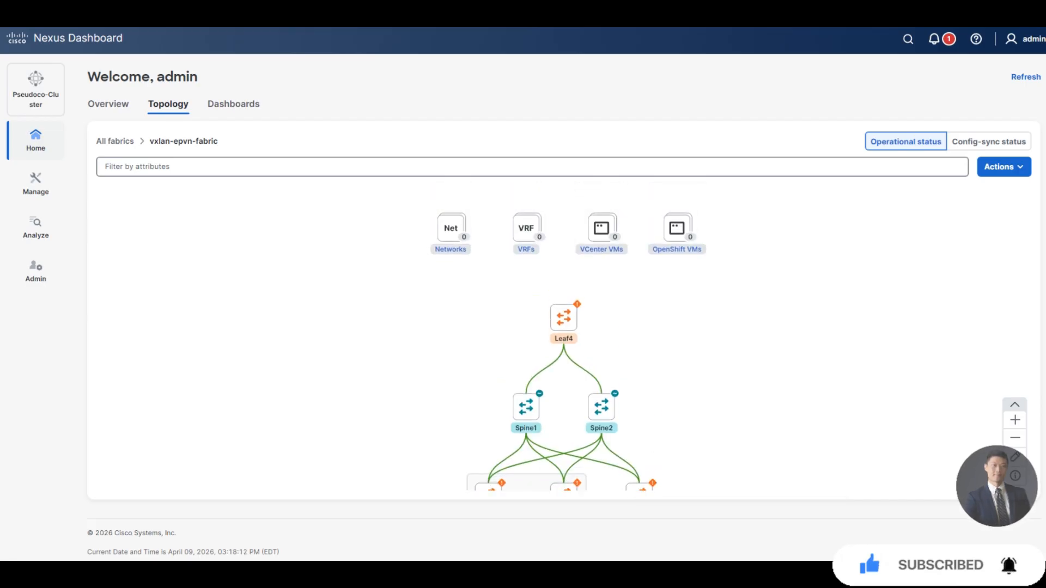
scroll(564, 341, down, 2)
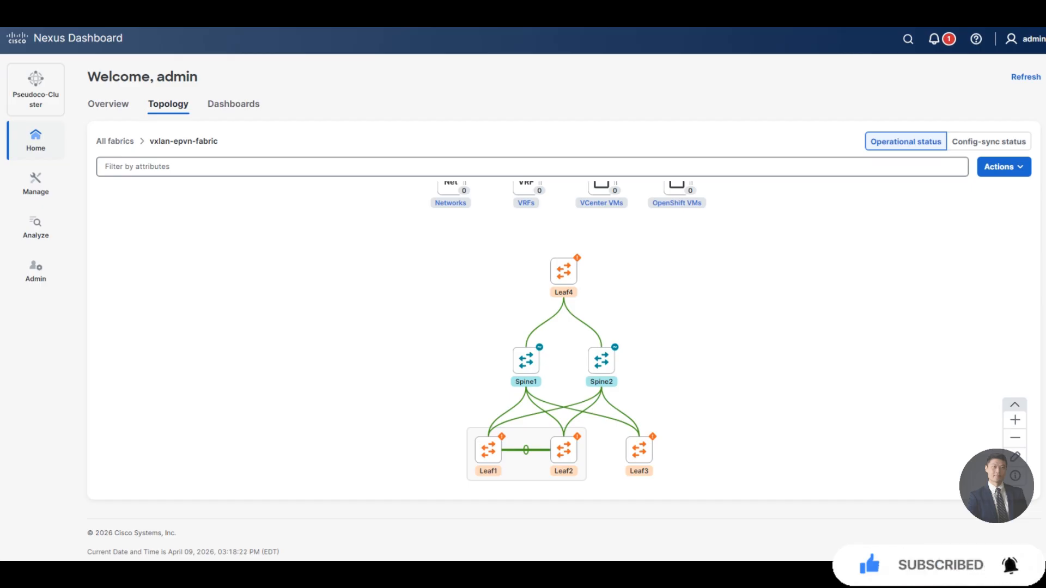
mouse_move(527, 450)
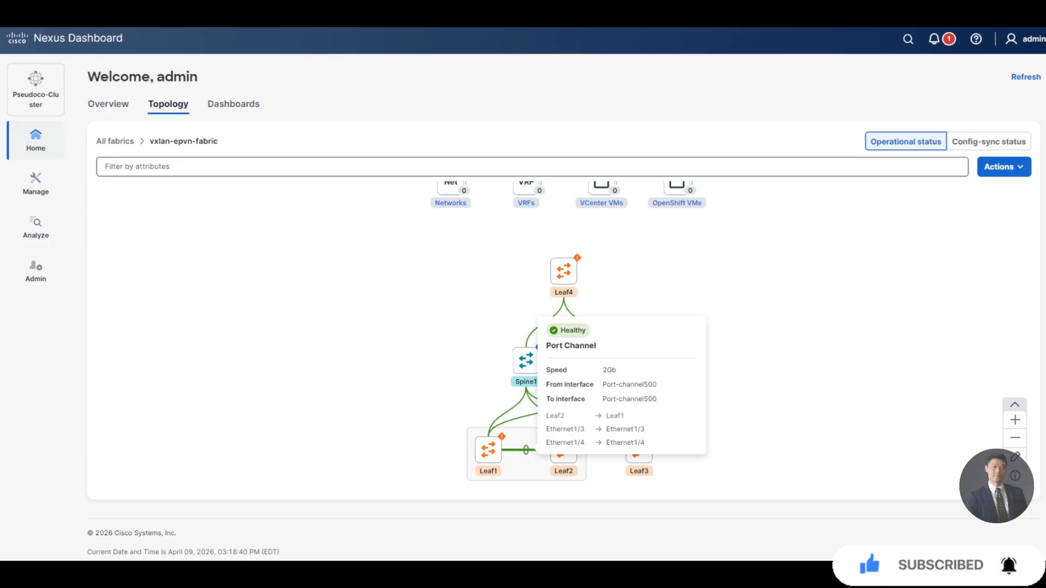
key(Tab)
Open Edit fabric settings for vxlan-epvn-fabric from the Manage > Fabrics list.
click(36, 185)
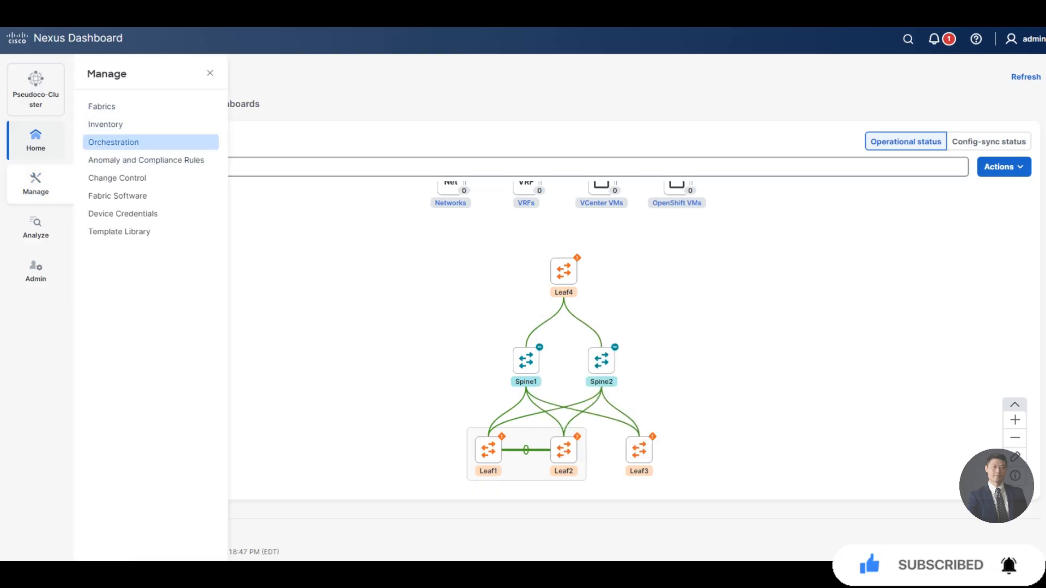
click(102, 106)
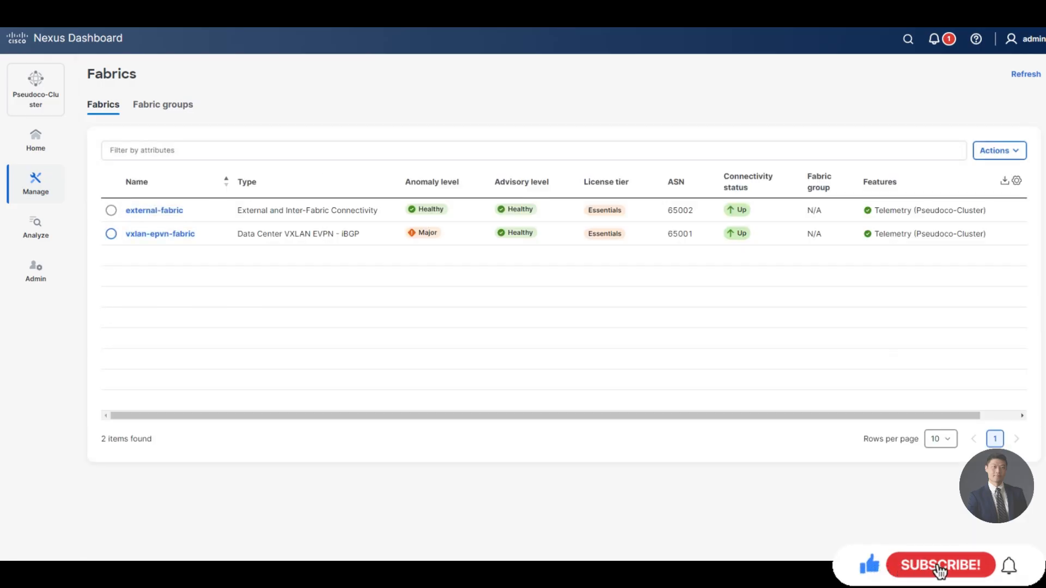
click(111, 233)
click(1000, 151)
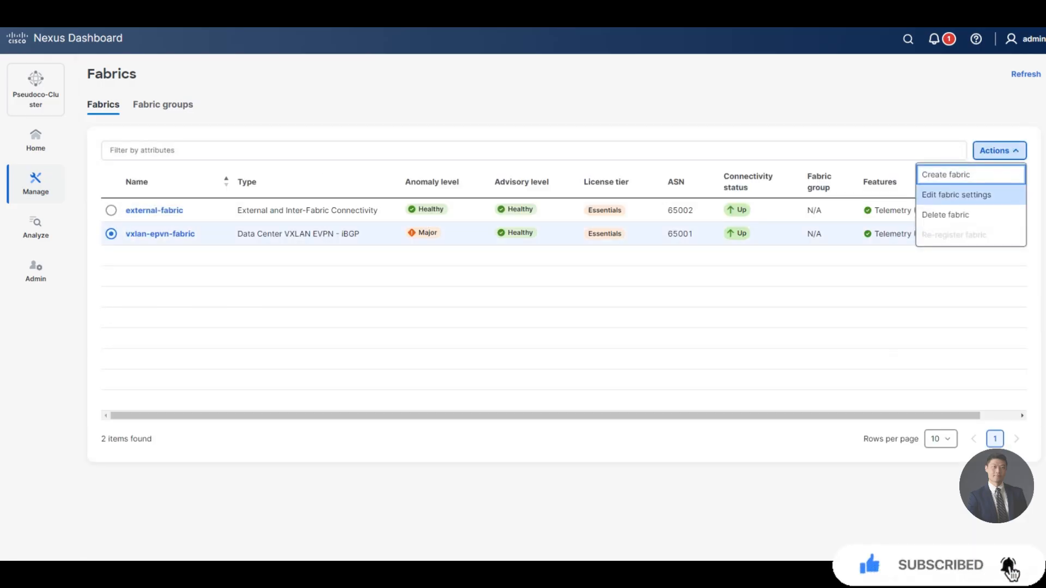
click(956, 194)
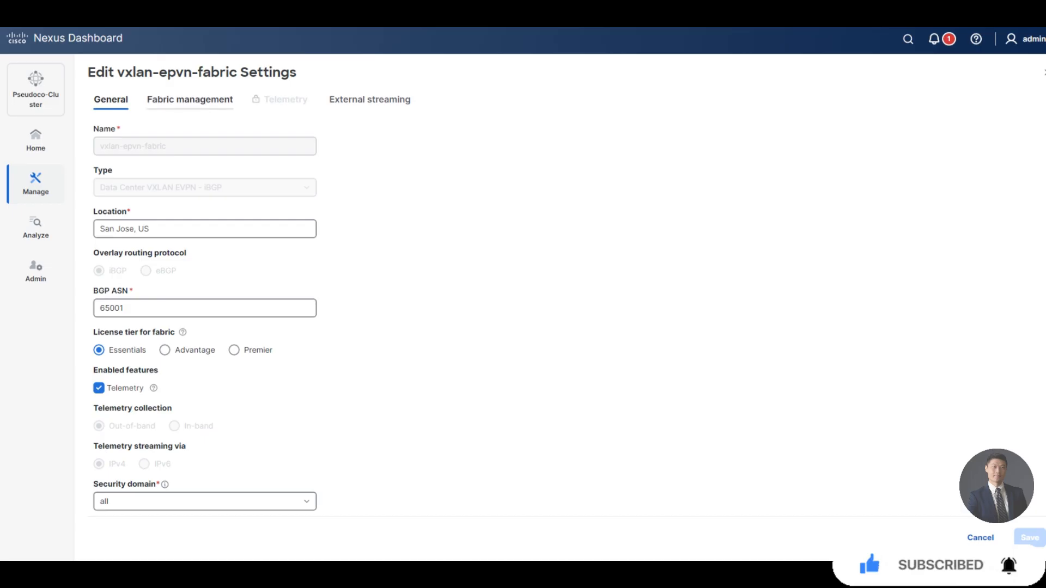
Tick Enable Bootstrap and Enable Local DHCP Server under Fabric management > Bootstrap, review the fields, then cancel.
click(189, 99)
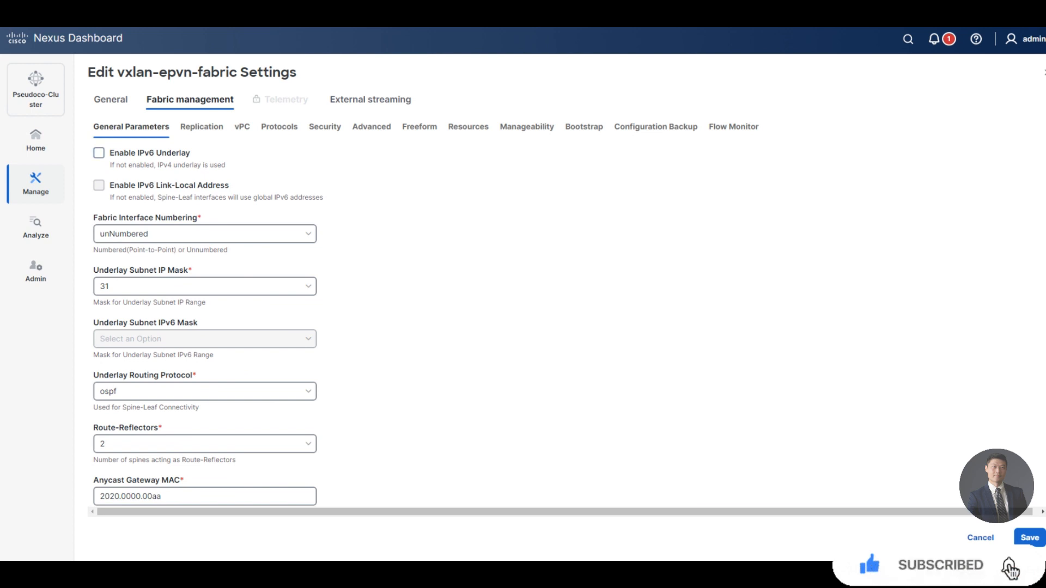
click(584, 127)
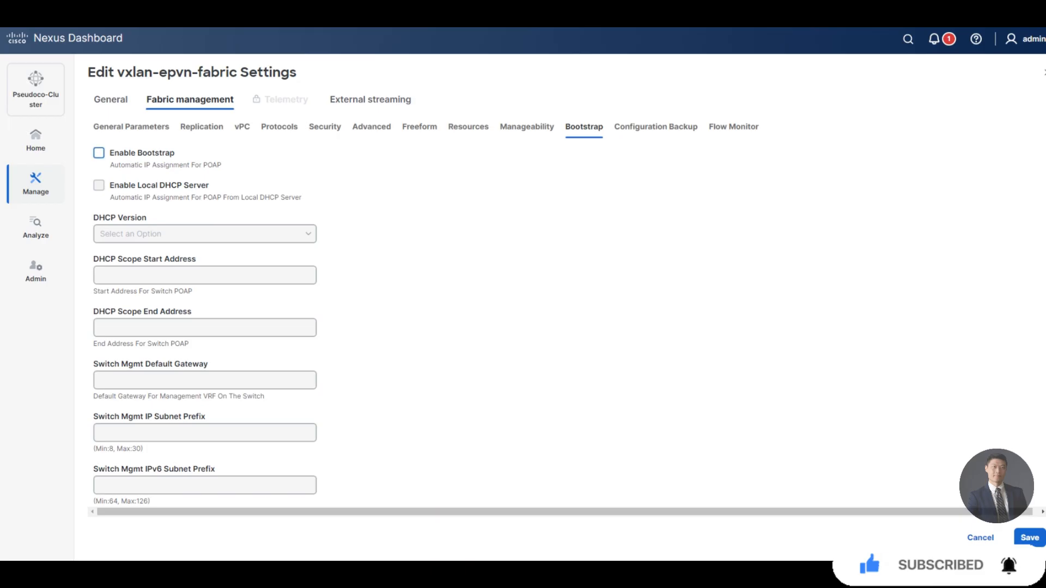
click(99, 153)
click(98, 186)
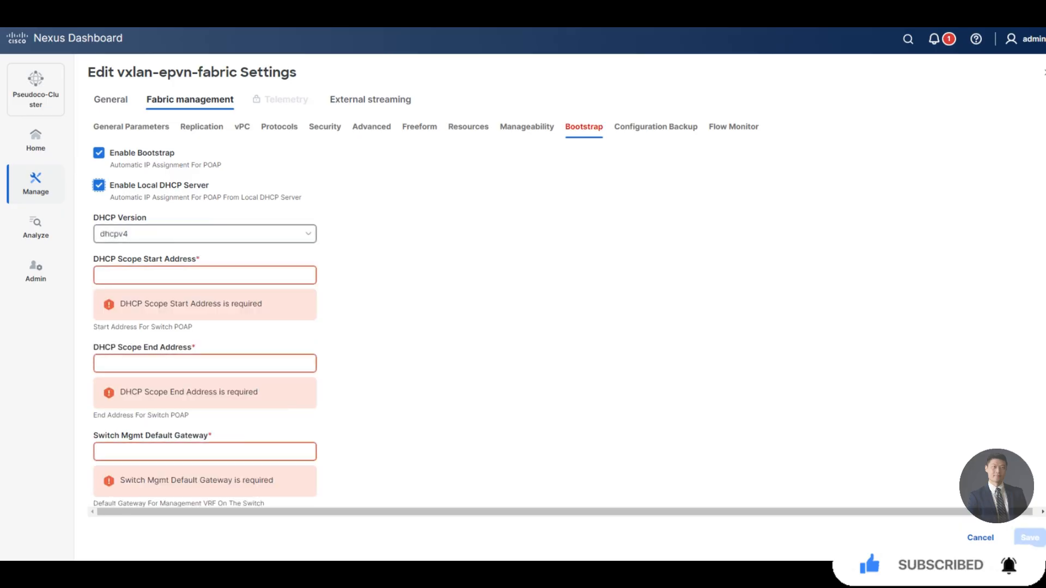
click(205, 275)
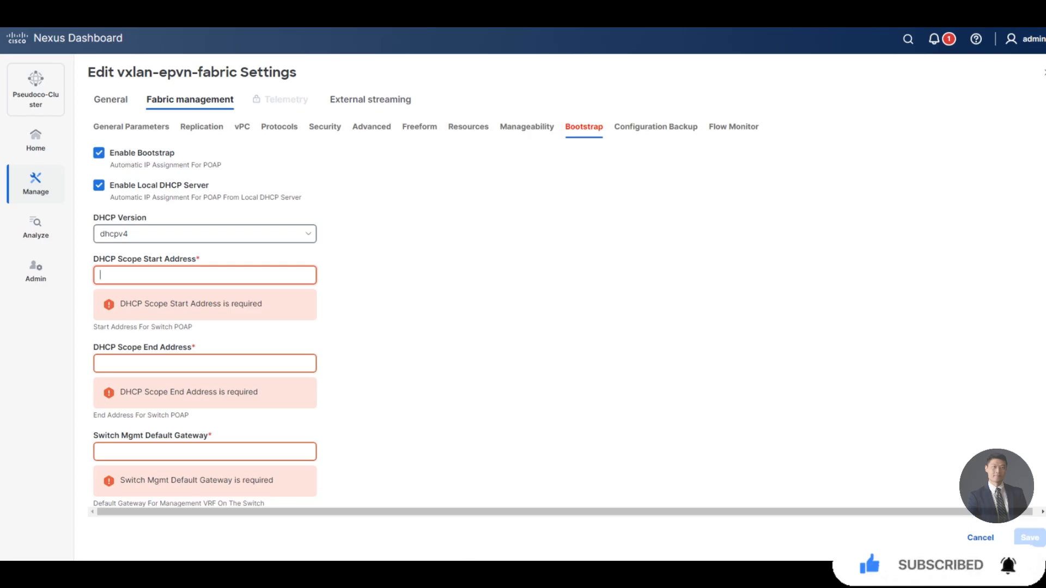
scroll(425, 300, down, 3)
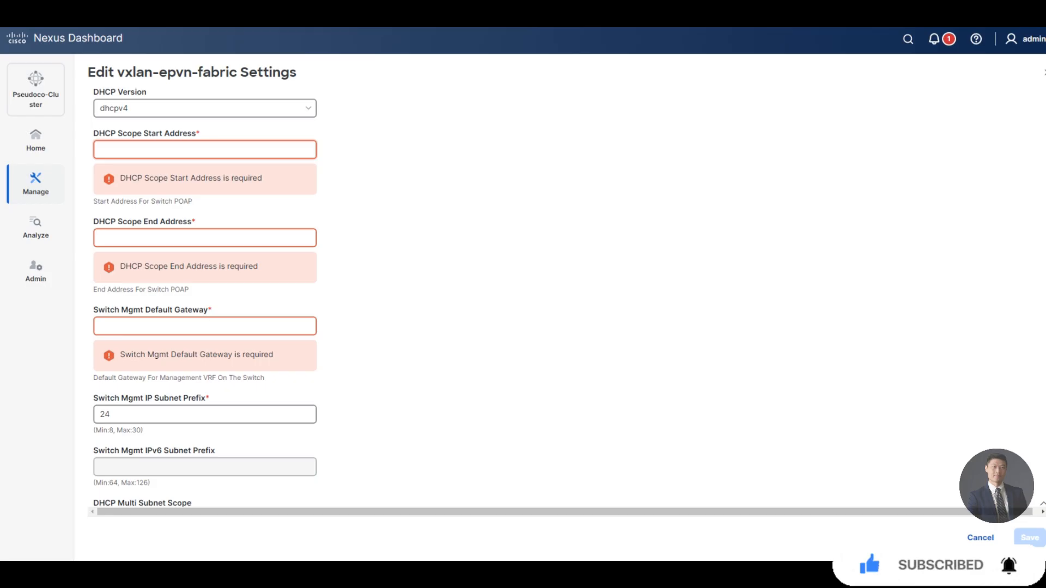
click(980, 538)
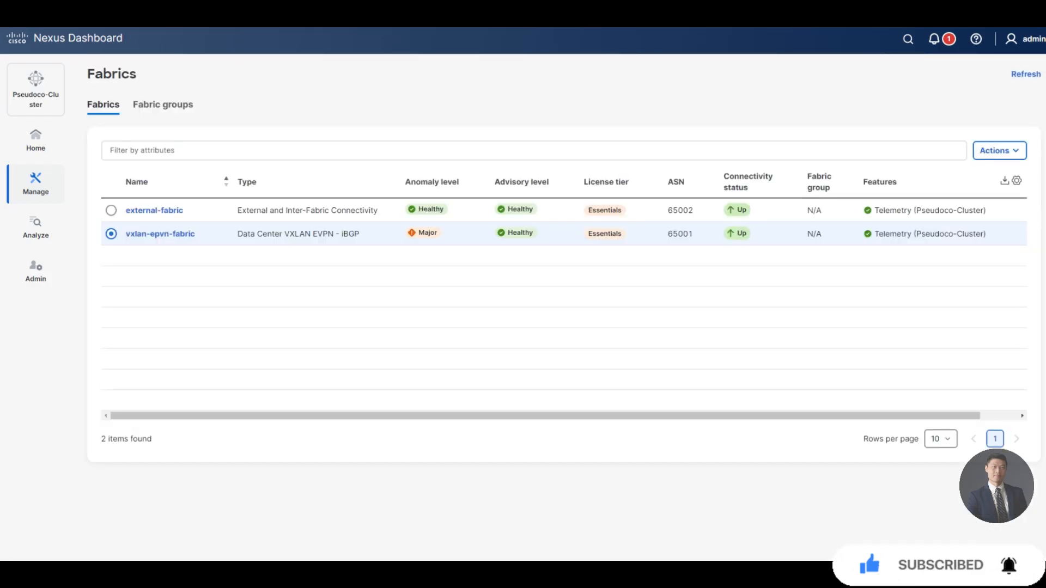
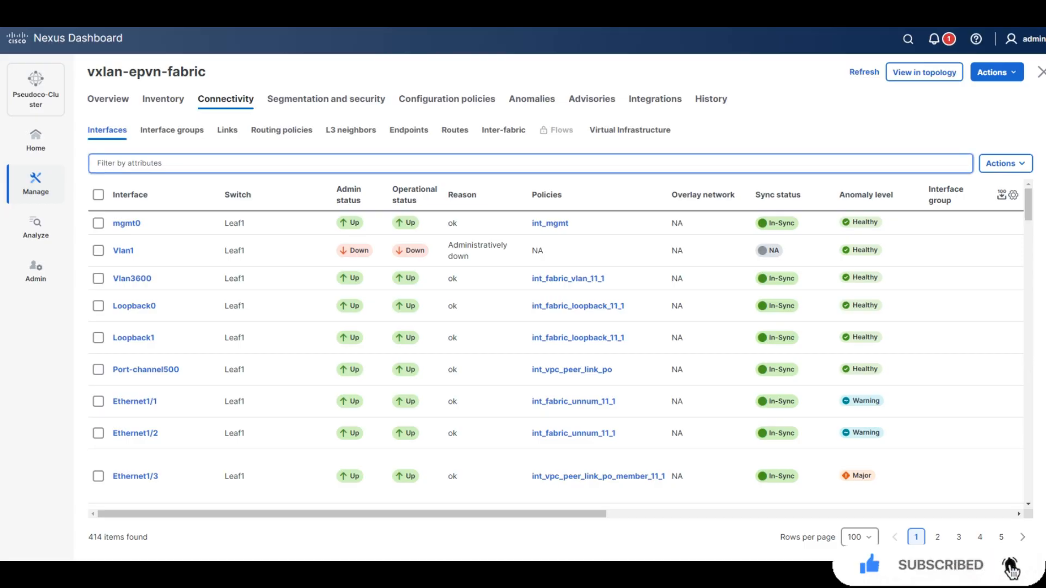
Filter the interface list to Switch == leaf3.
click(531, 163)
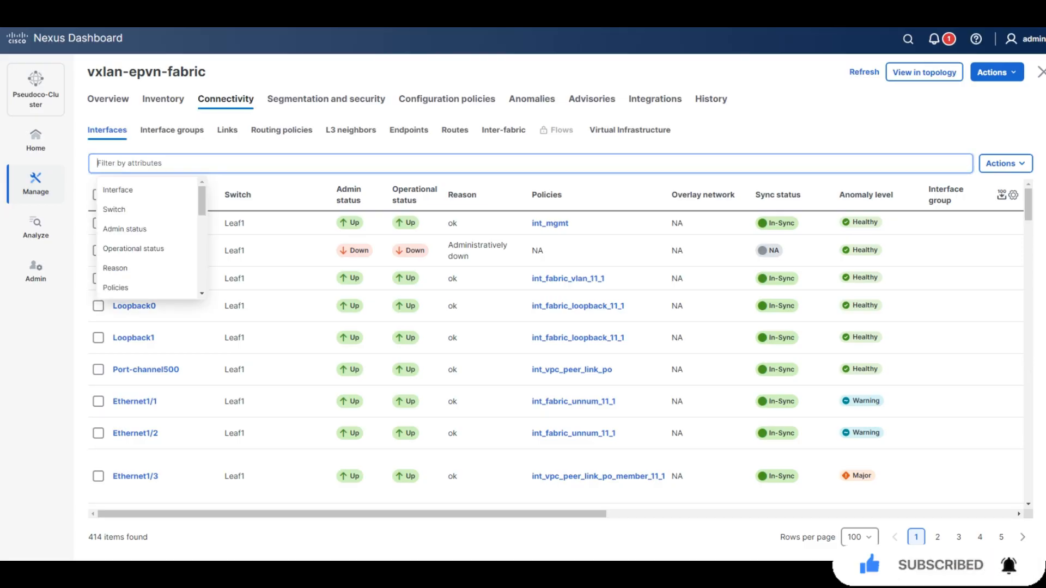
text(swit)
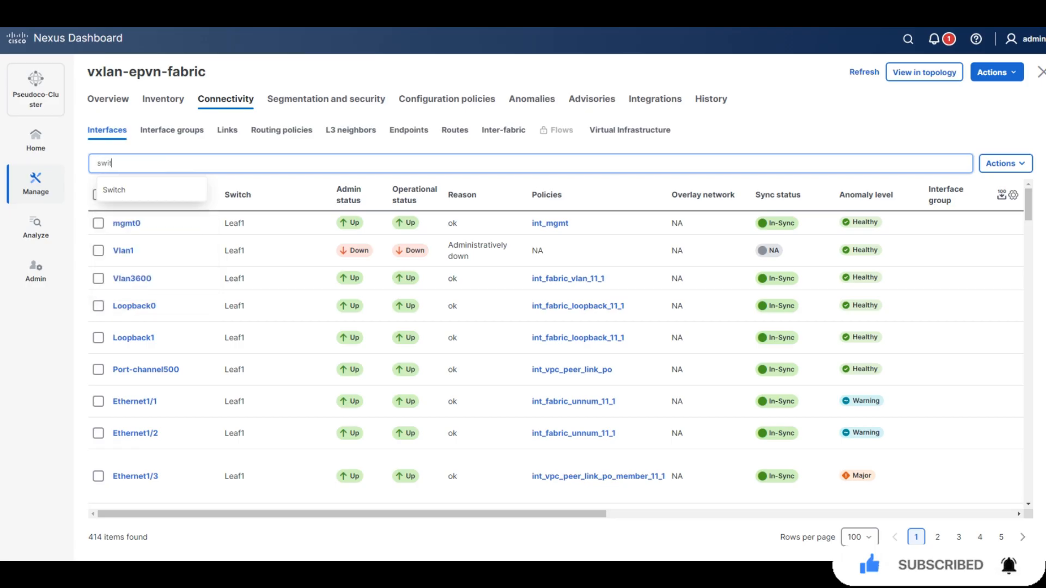
text(ch)
key(Return)
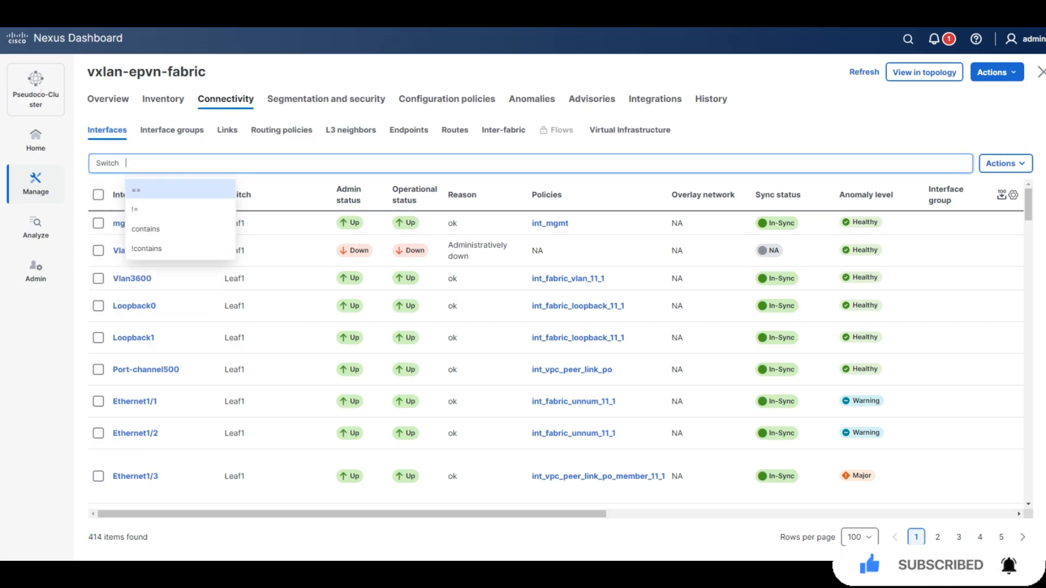
key(Return)
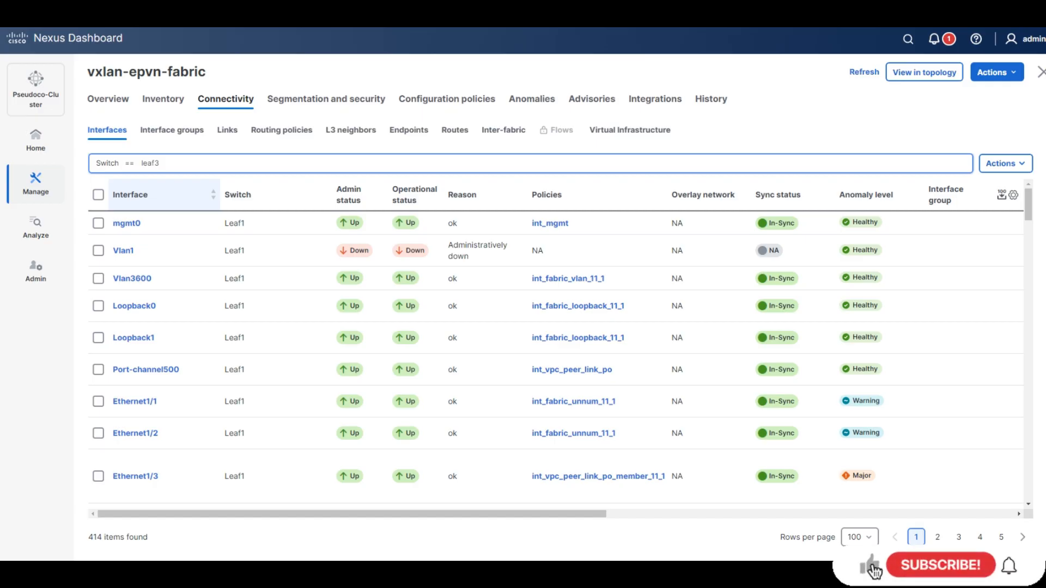
key(Return)
Select Ethernet1/5 and Ethernet1/6 and choose Edit configuration from Actions.
click(98, 456)
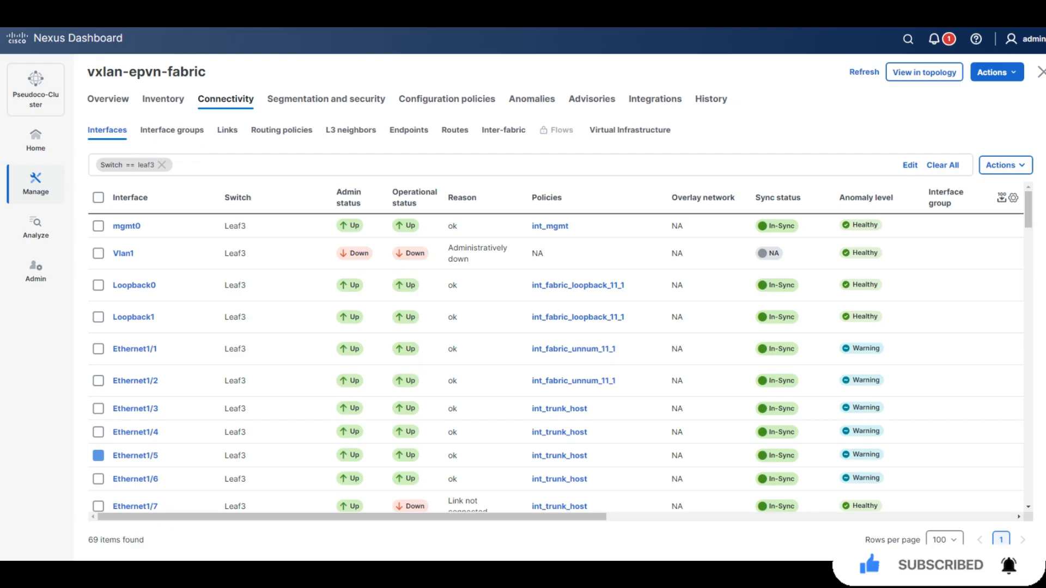
click(98, 479)
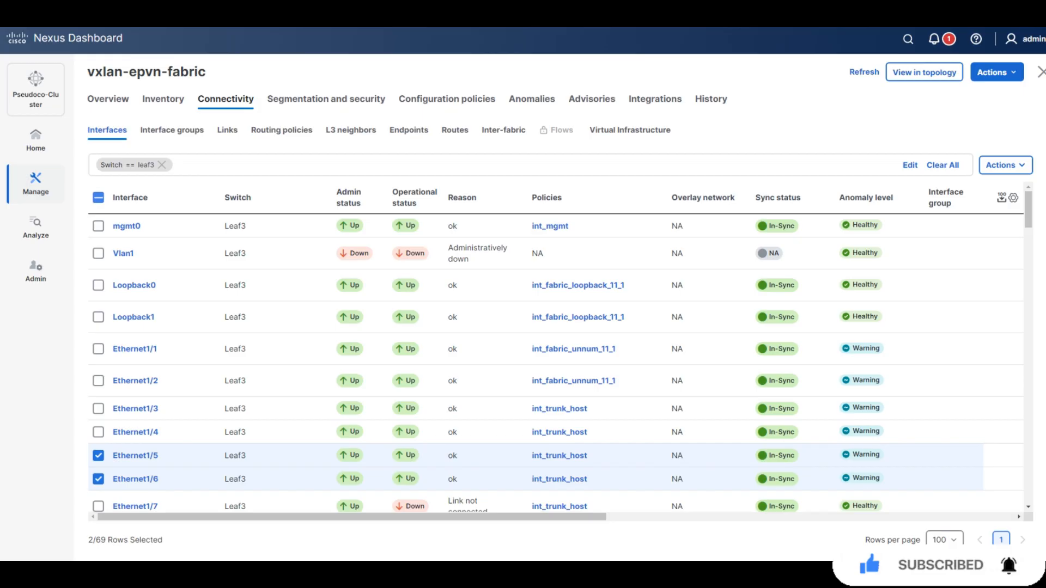
click(1005, 166)
click(977, 209)
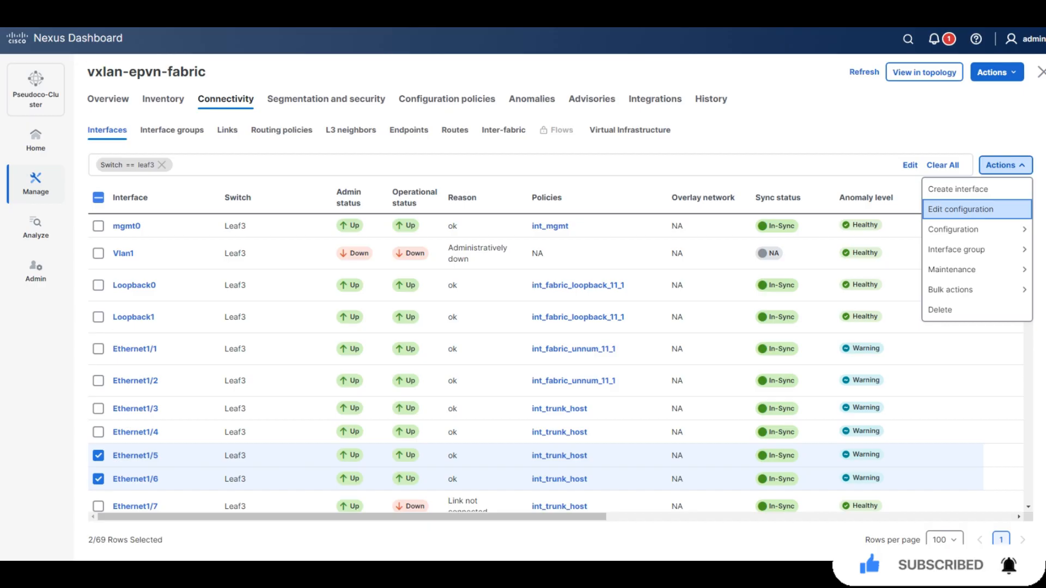
Give Leaf3 Ethernet1/5 the int_access_host policy with MTU set to default.
click(961, 210)
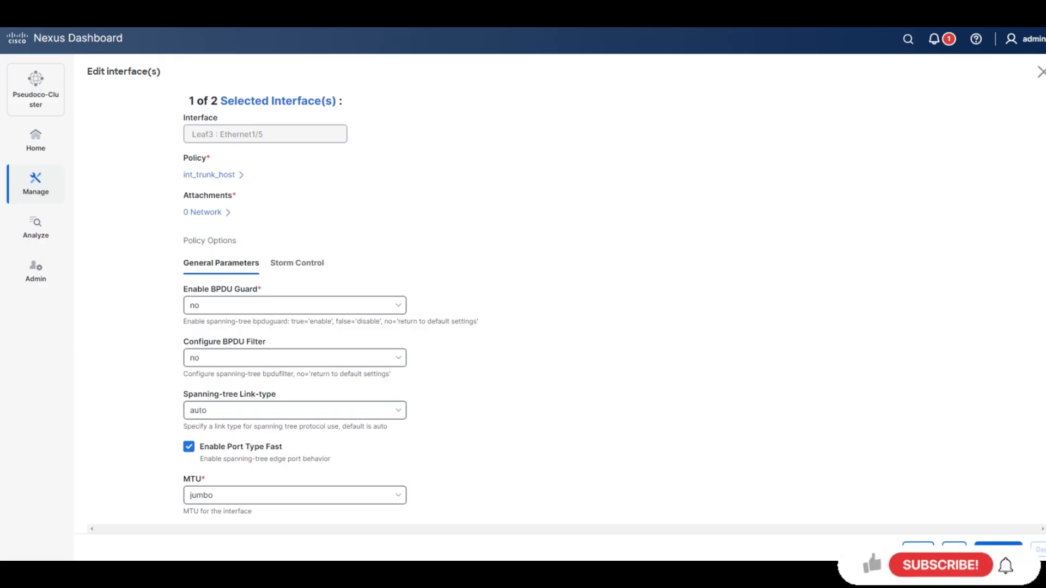
click(213, 175)
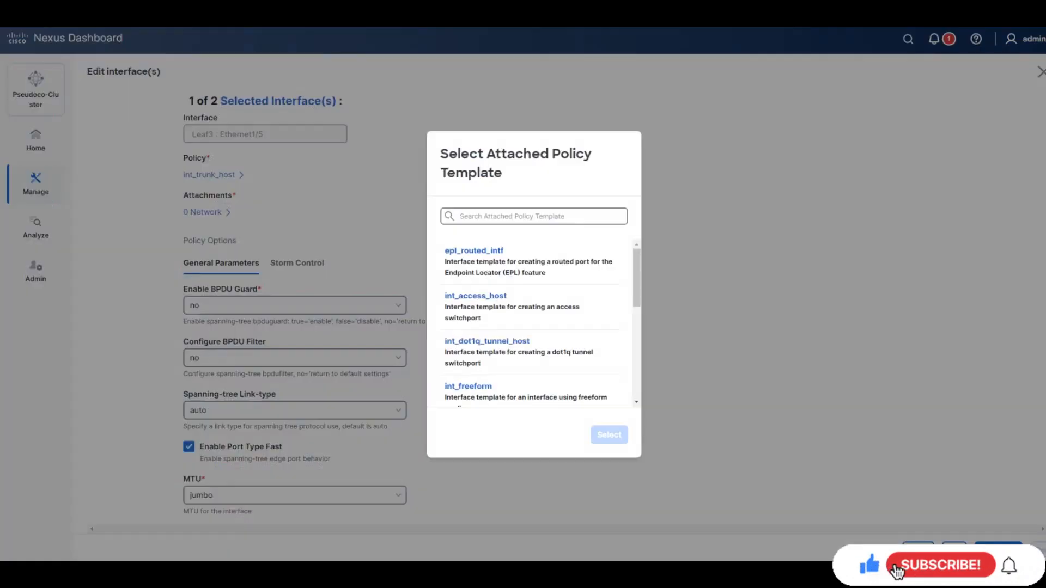
scroll(534, 322, down, 4)
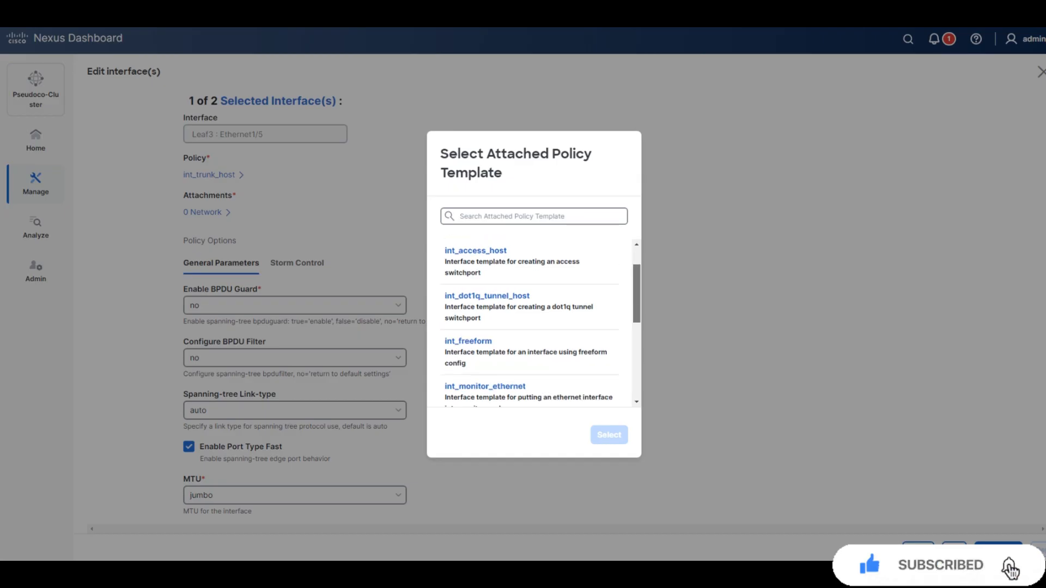
scroll(534, 322, down, 3)
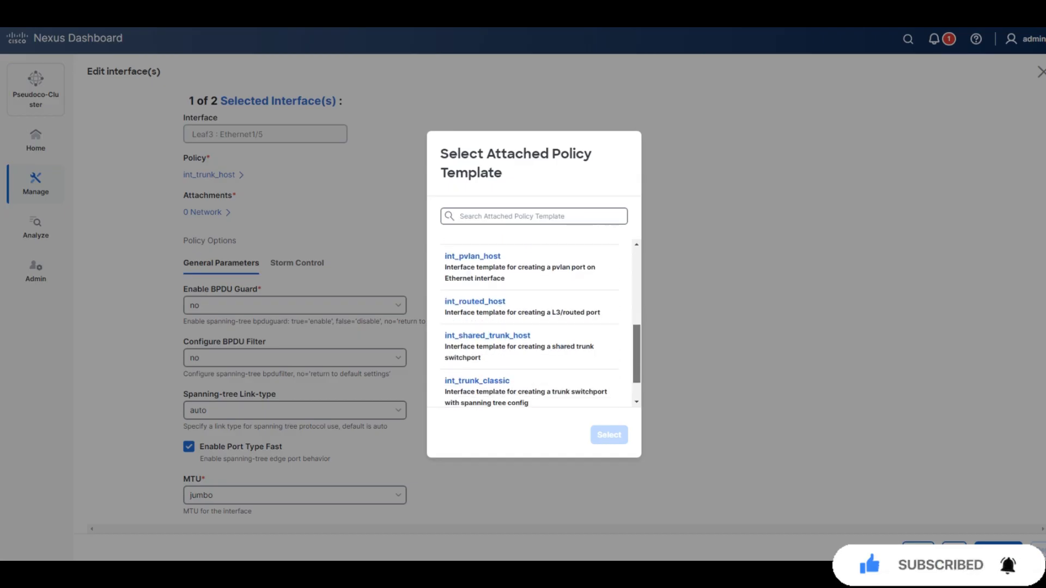
scroll(534, 322, up, 4)
drag(636, 313, 637, 285)
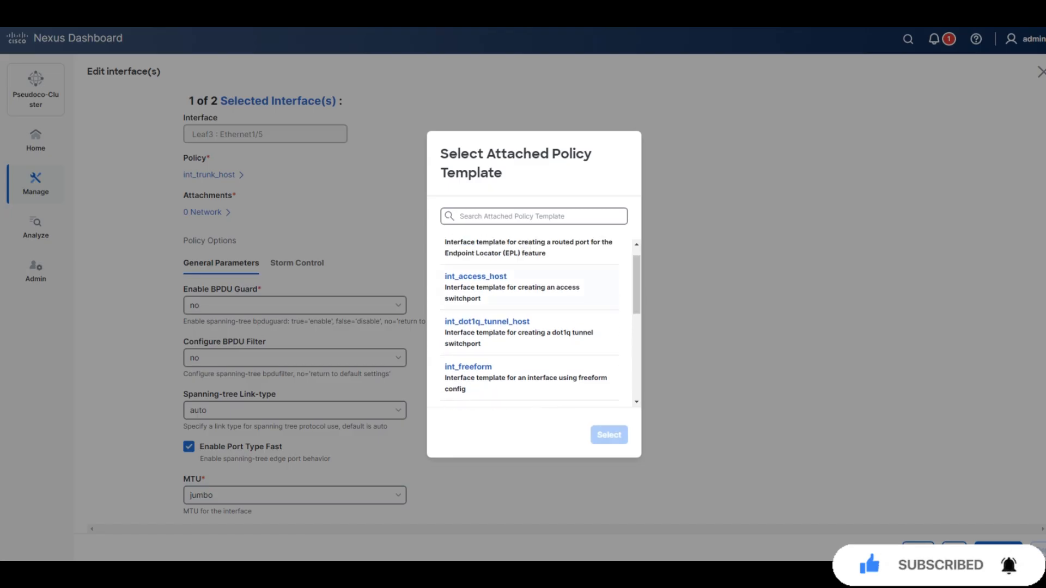
click(530, 287)
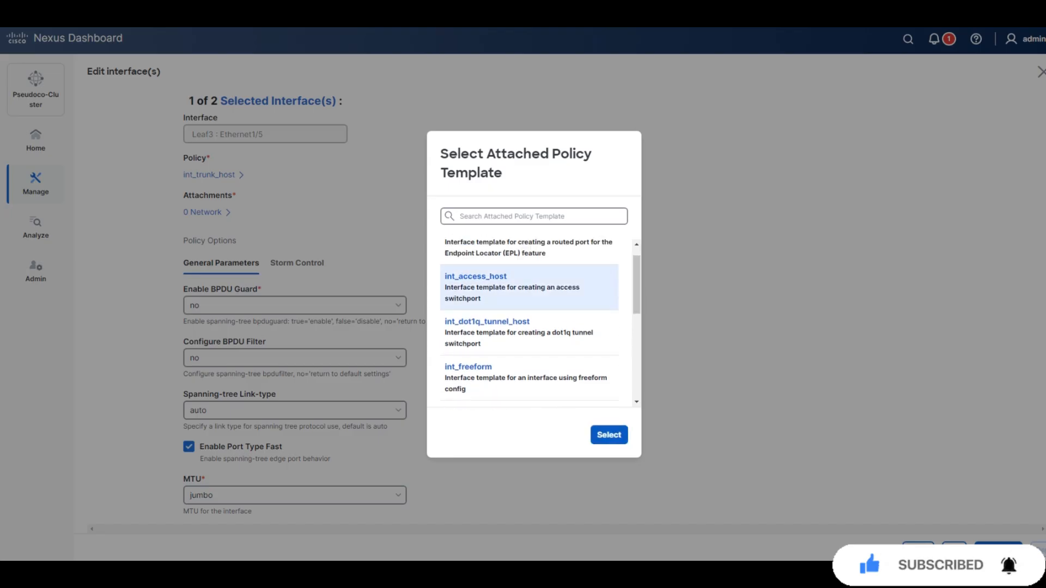
click(609, 435)
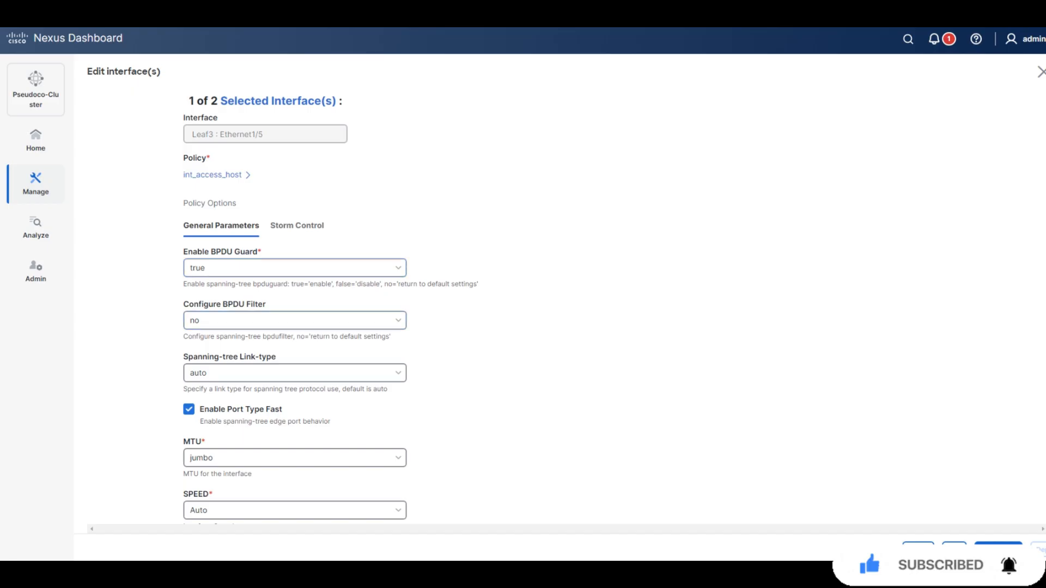
scroll(523, 305, down, 2)
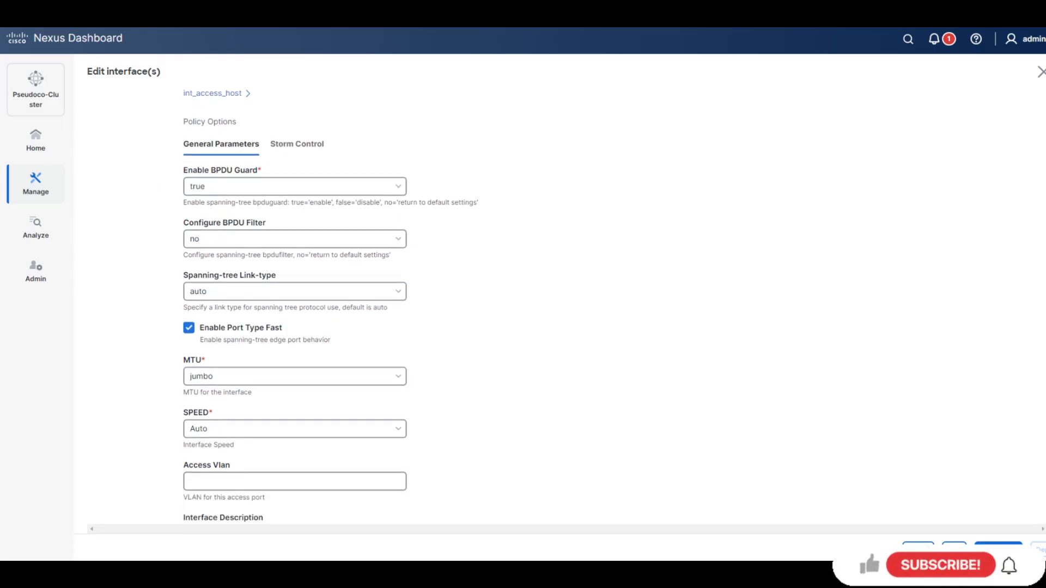
click(295, 376)
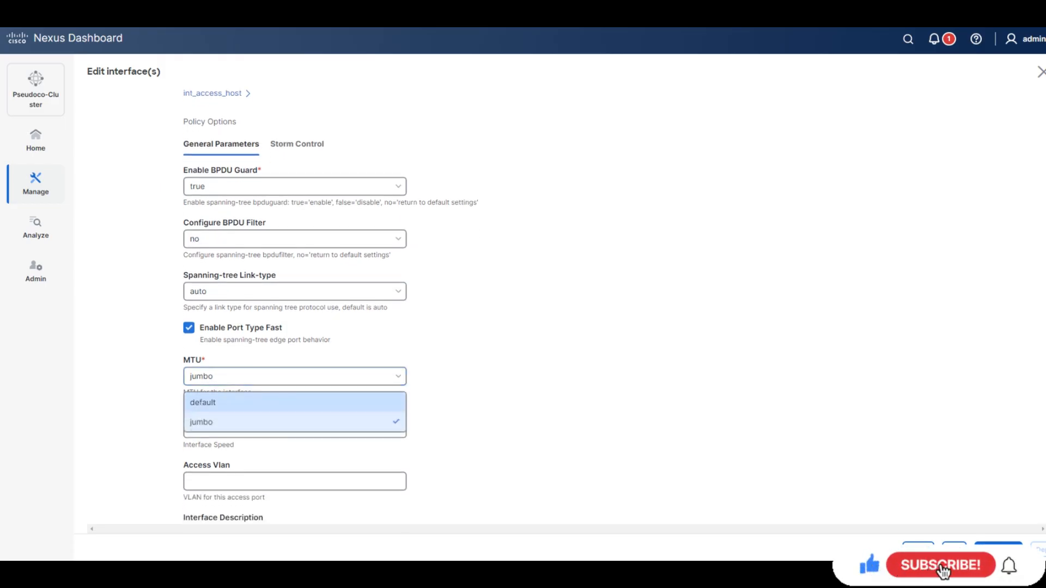
click(294, 402)
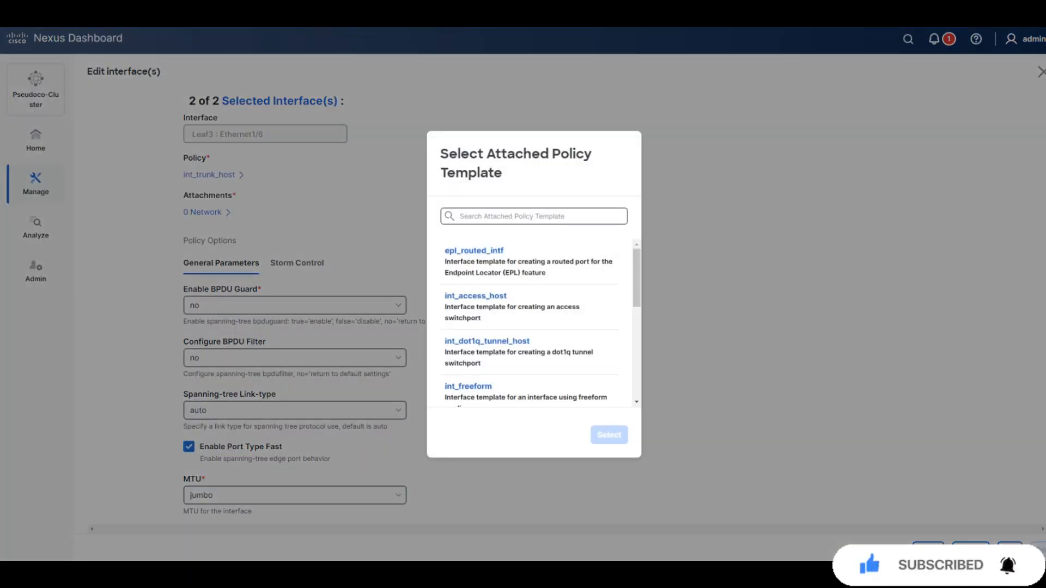
Give Ethernet1/6 the int_access_host policy with default MTU.
click(512, 307)
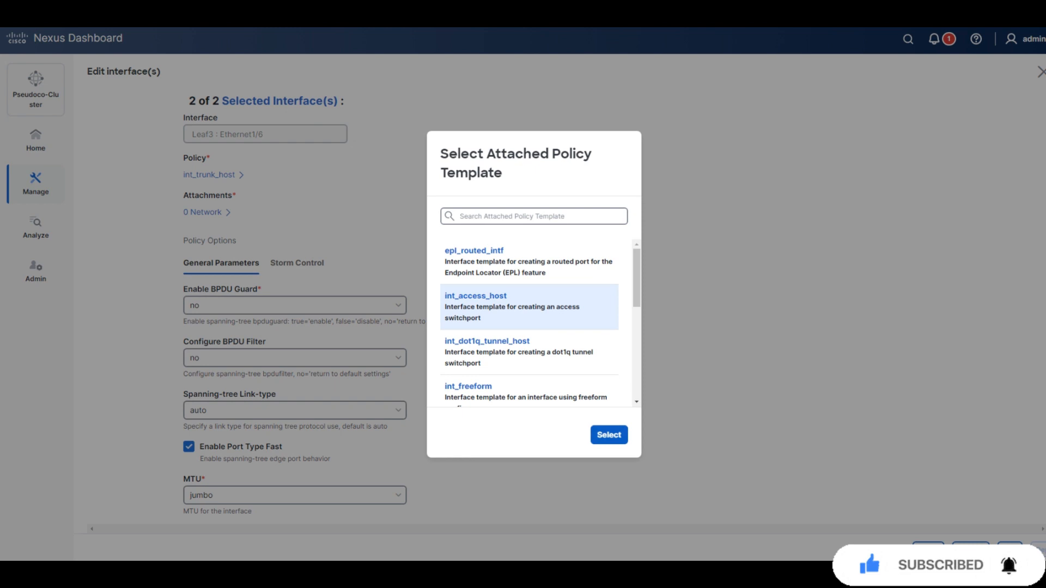
click(609, 435)
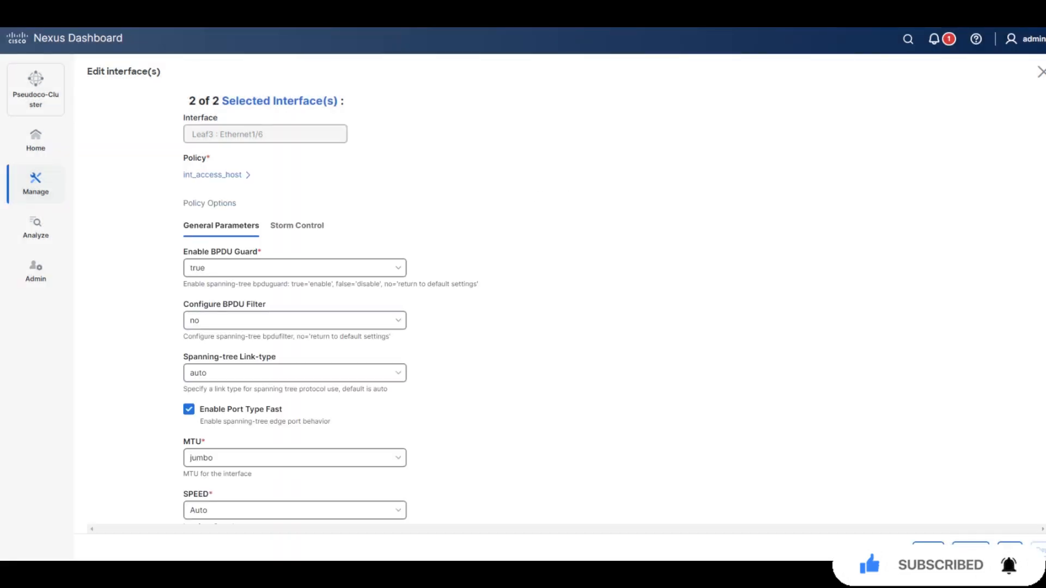
click(294, 459)
click(295, 484)
Save both edited interfaces and deploy their configuration.
scroll(295, 305, down, 12)
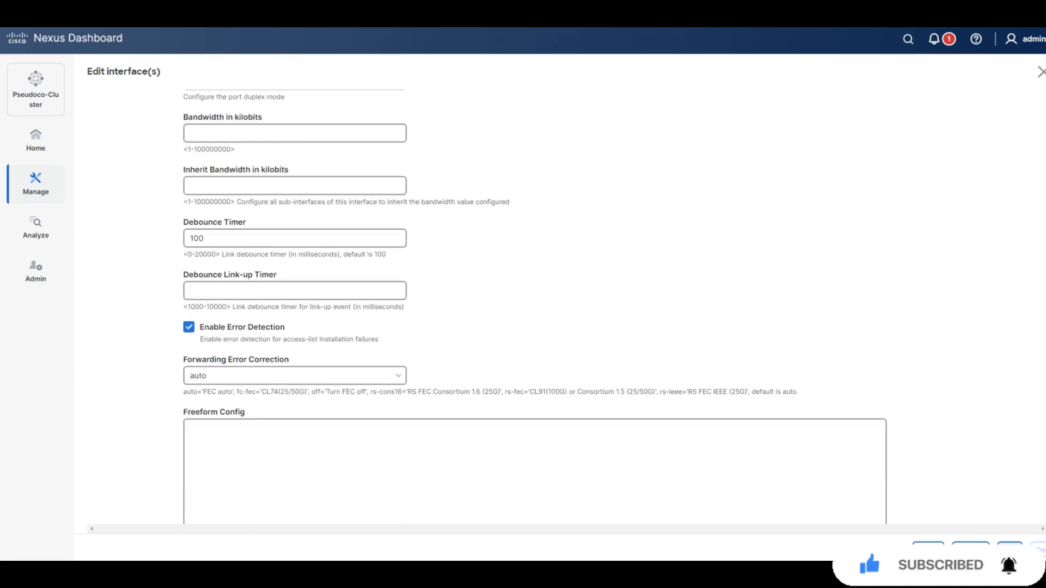
click(1009, 550)
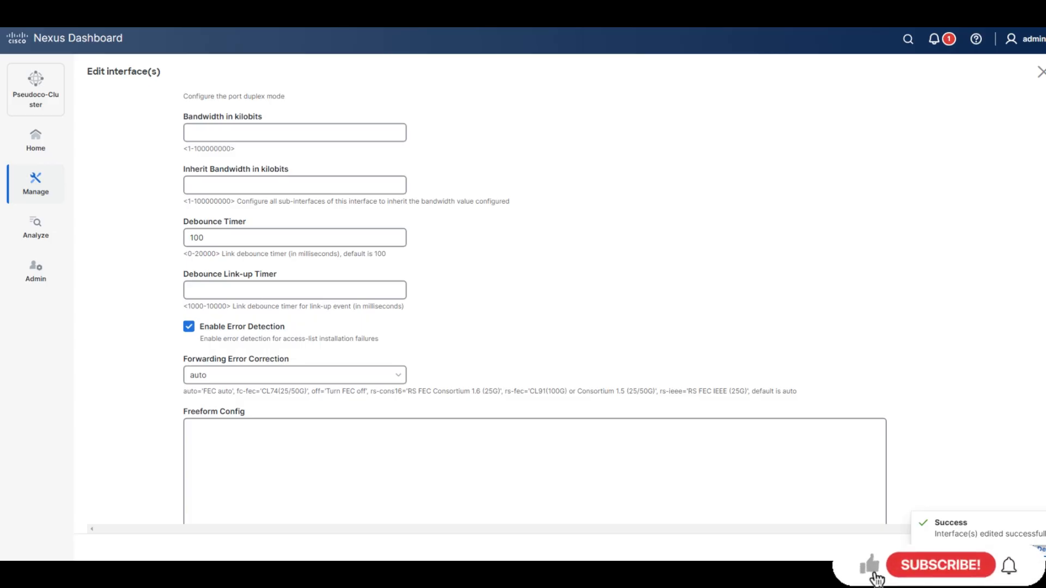
click(1040, 550)
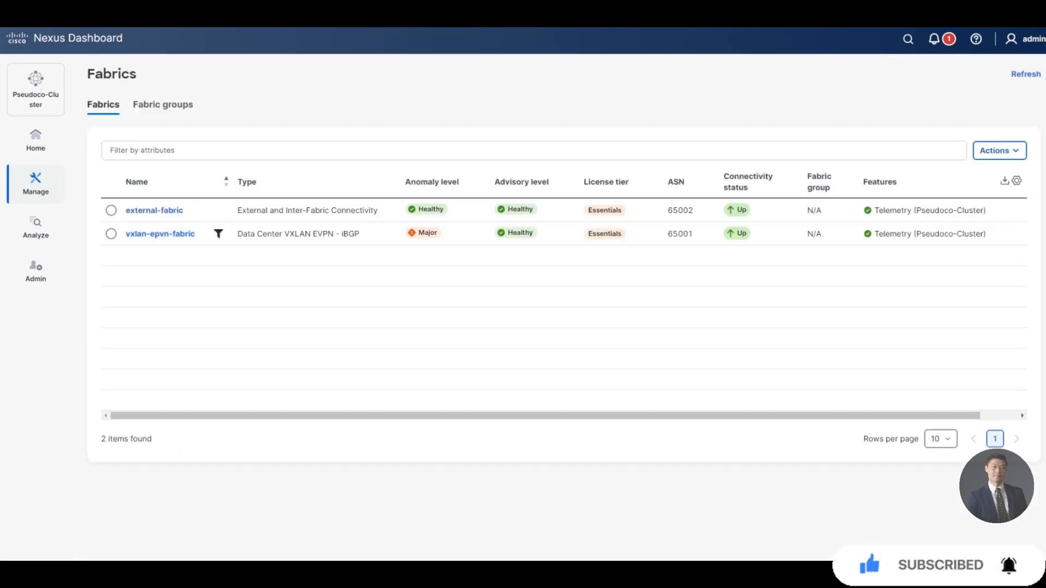
Open vxlan-epvn-fabric and go to its Connectivity view.
click(160, 234)
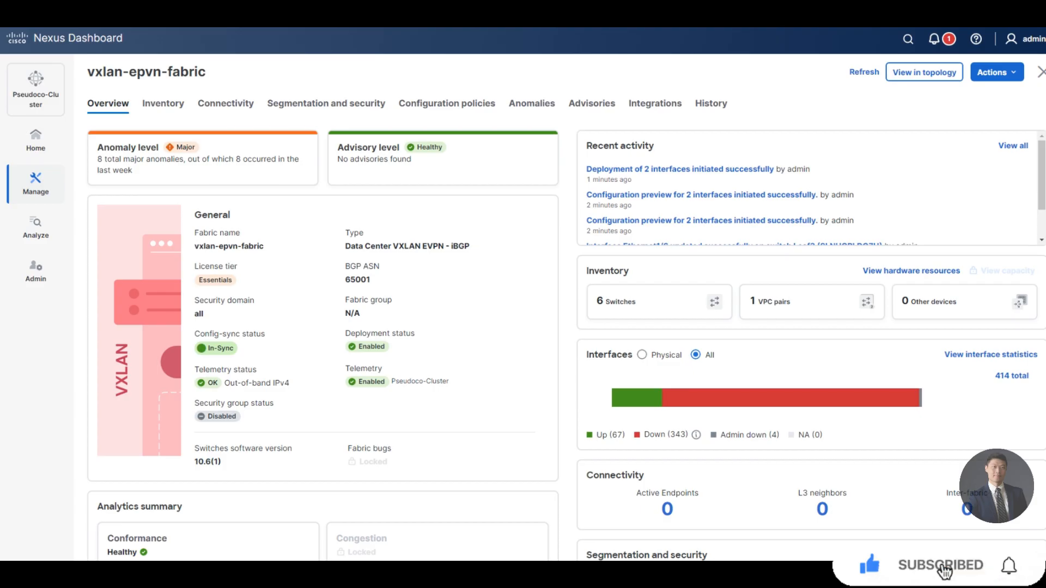
click(226, 103)
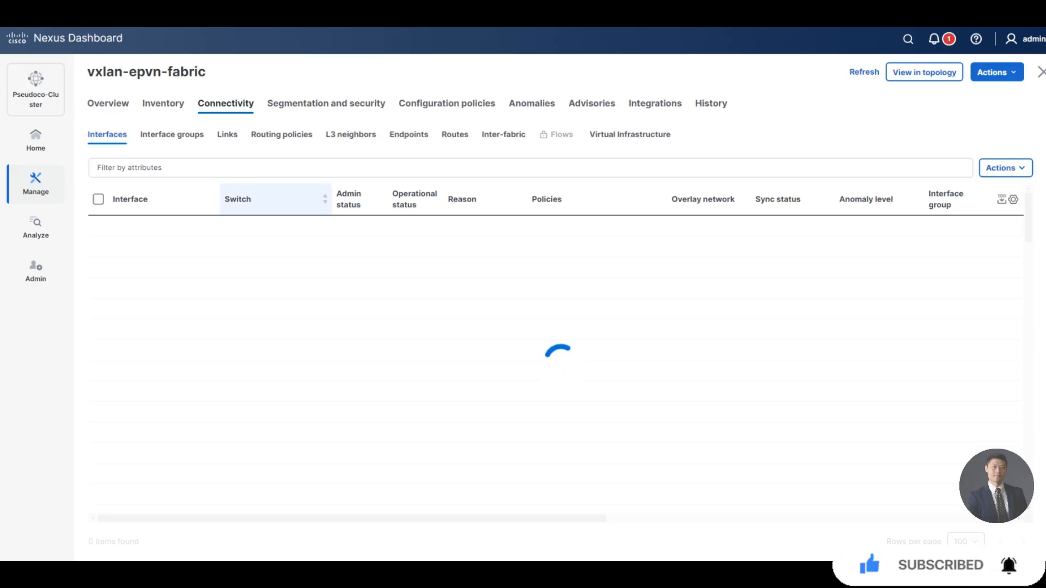
Filter the fabric's interfaces to Switch == leaf-3 and open the Actions menu.
click(125, 168)
key(Down)
key(Return)
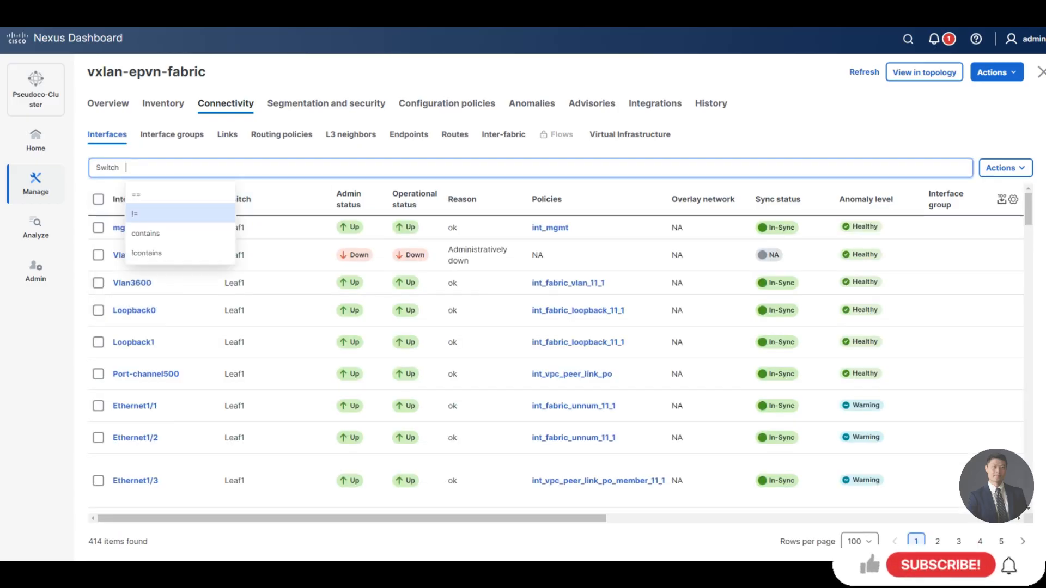
key(Return)
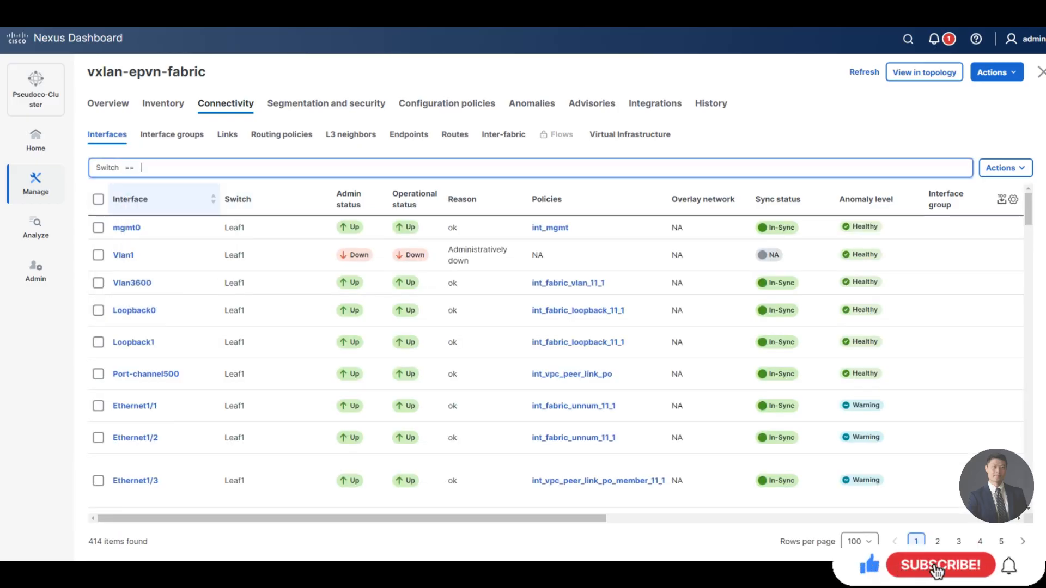
text(leaf-3)
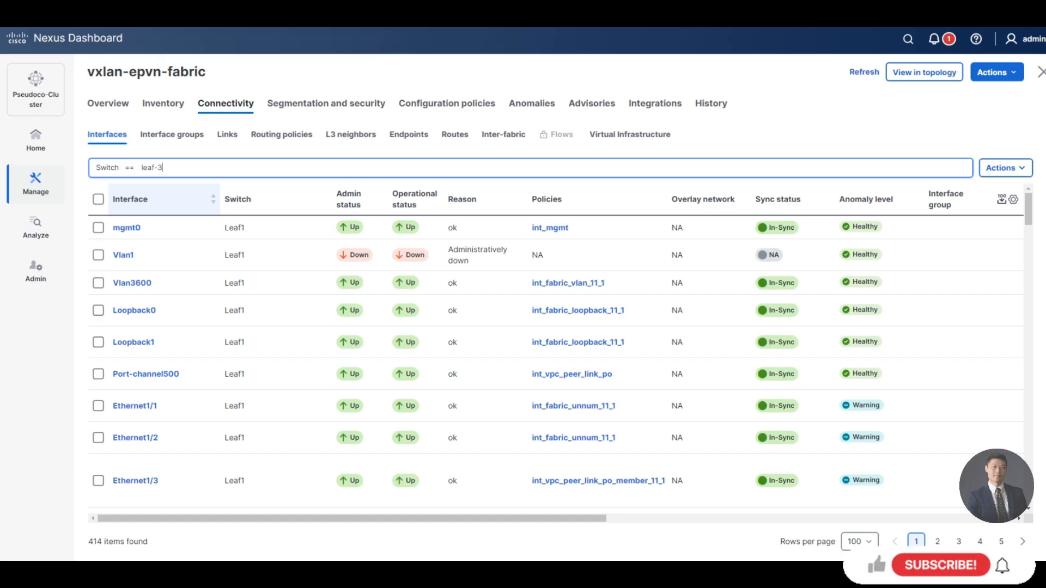
key(Return)
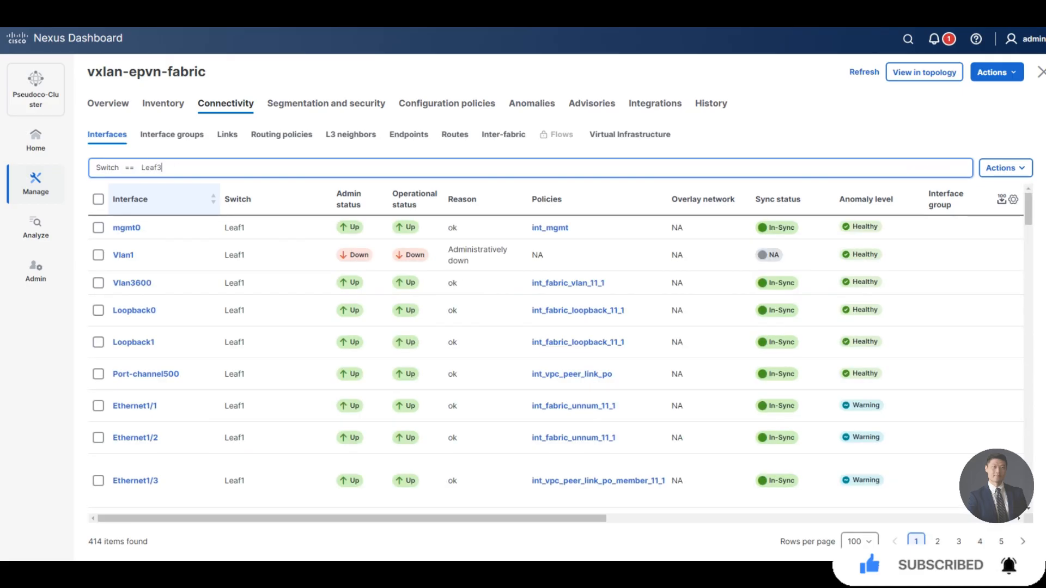
key(Return)
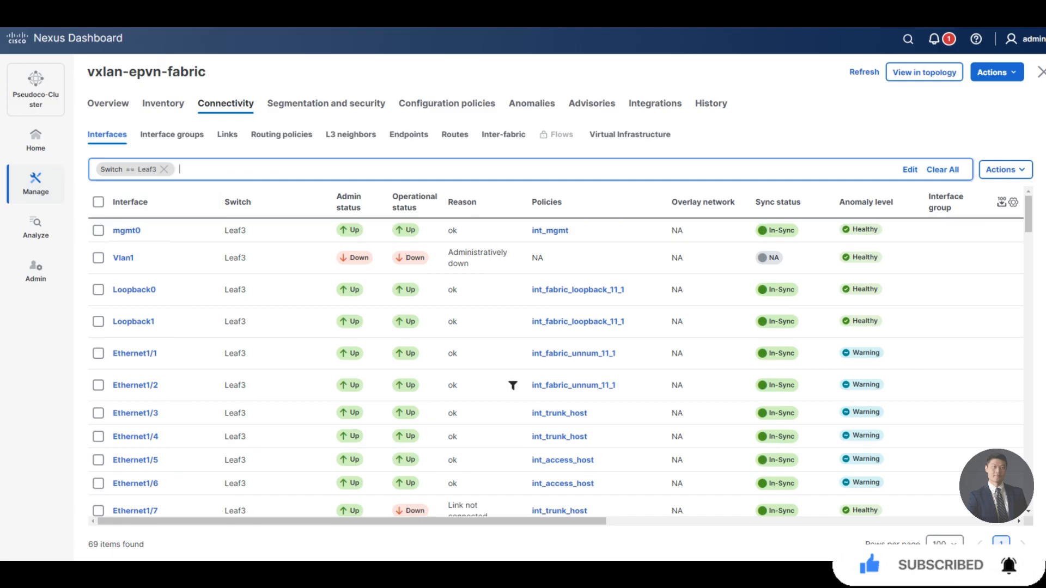
scroll(512, 385, down, 1)
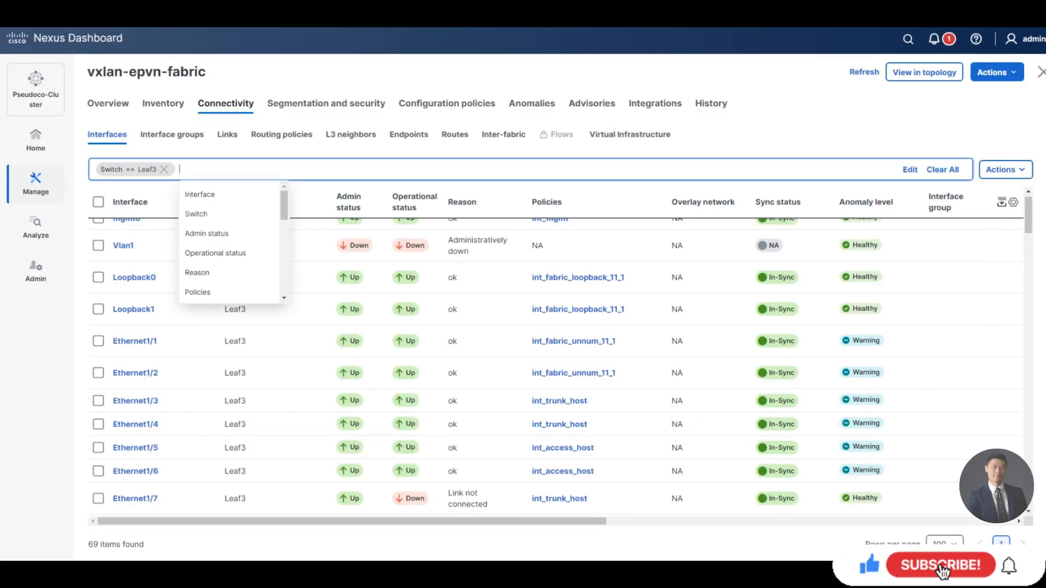
click(1006, 170)
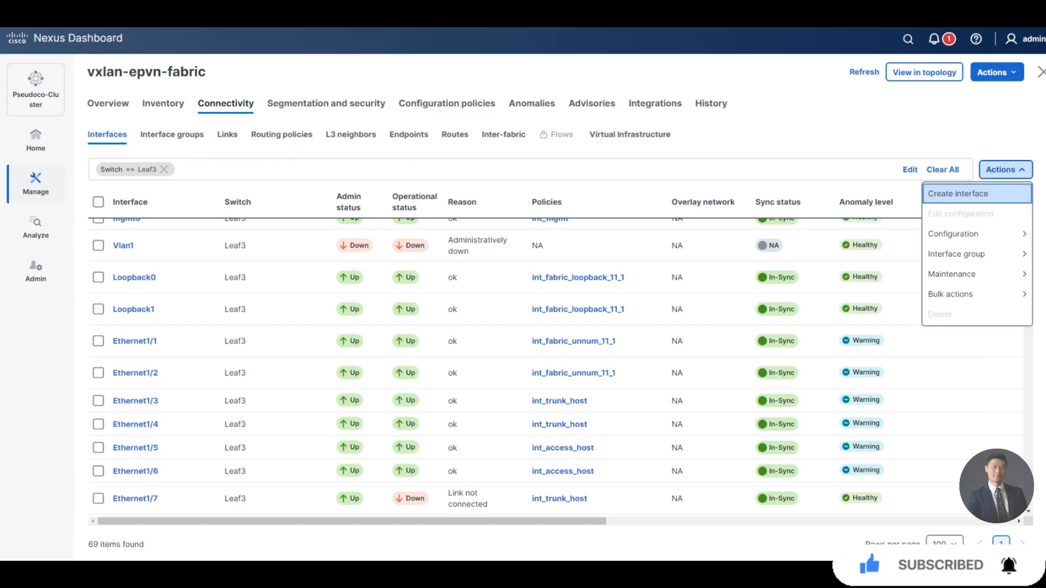
Create a vPC interface on the Leaf1---Leaf2 pair using the int_vpc_access_host policy.
click(958, 194)
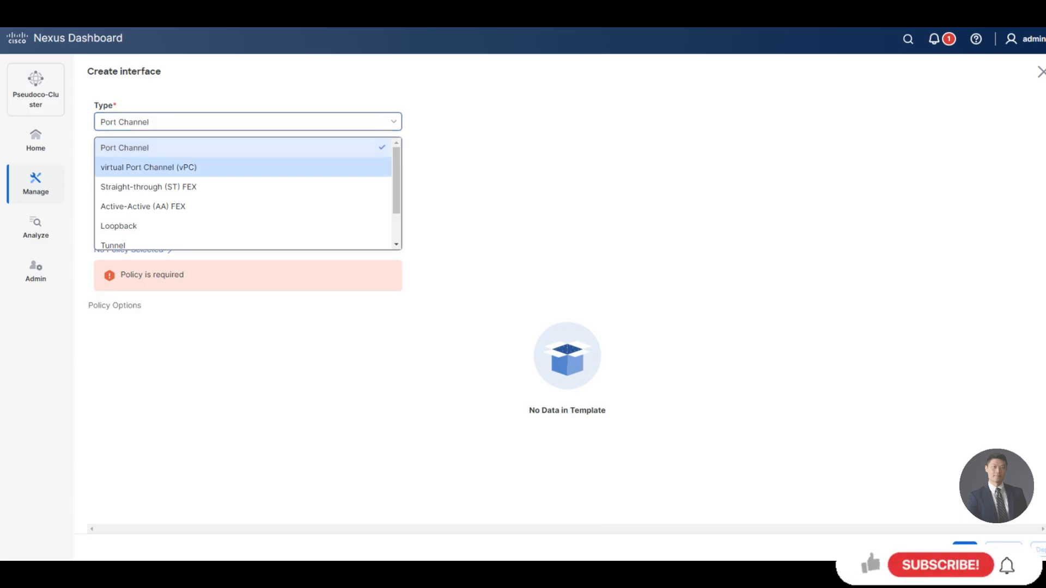
click(149, 167)
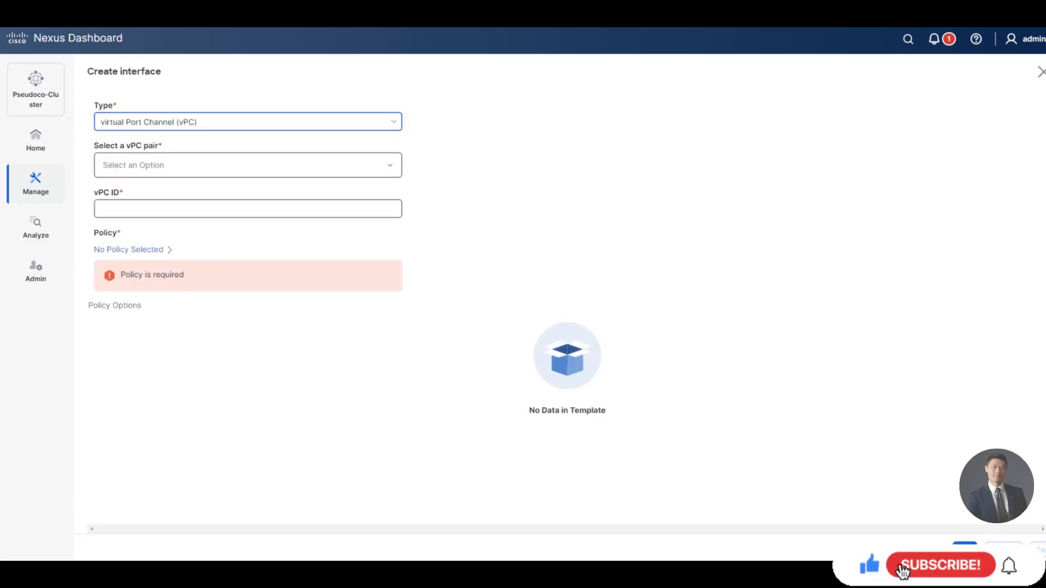
click(174, 166)
click(163, 196)
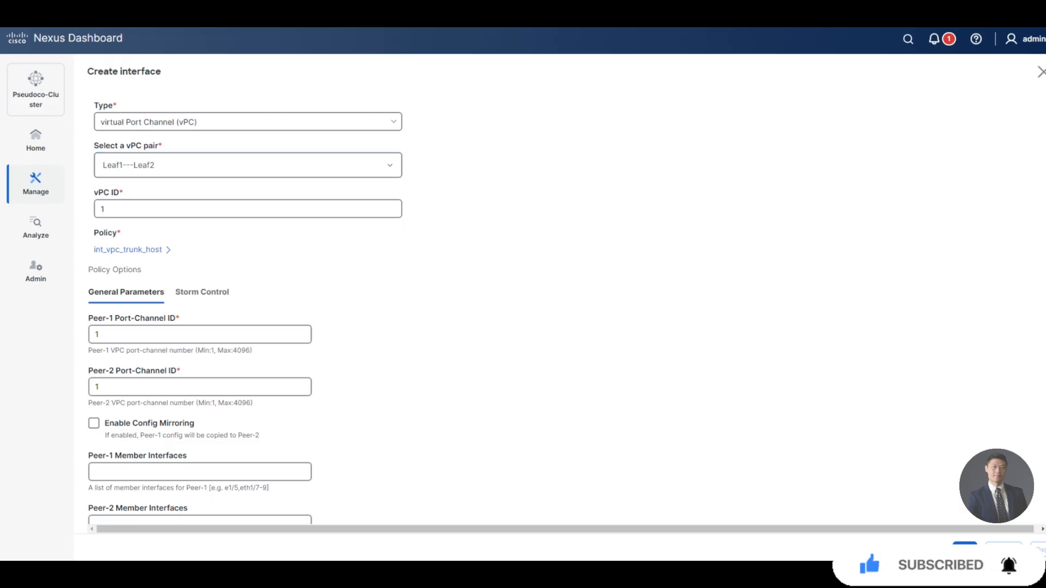
click(128, 250)
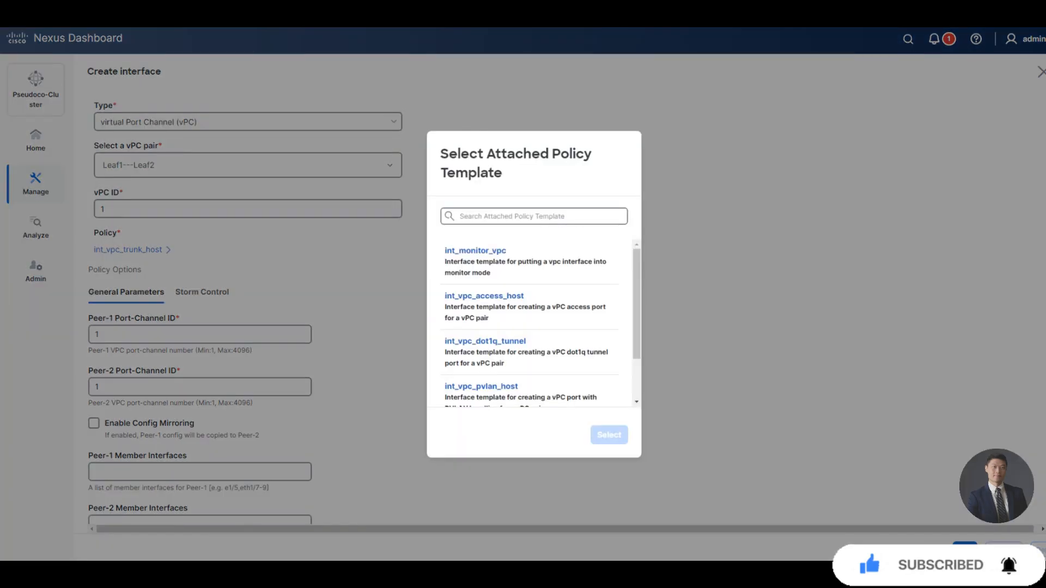
scroll(531, 324, down, 2)
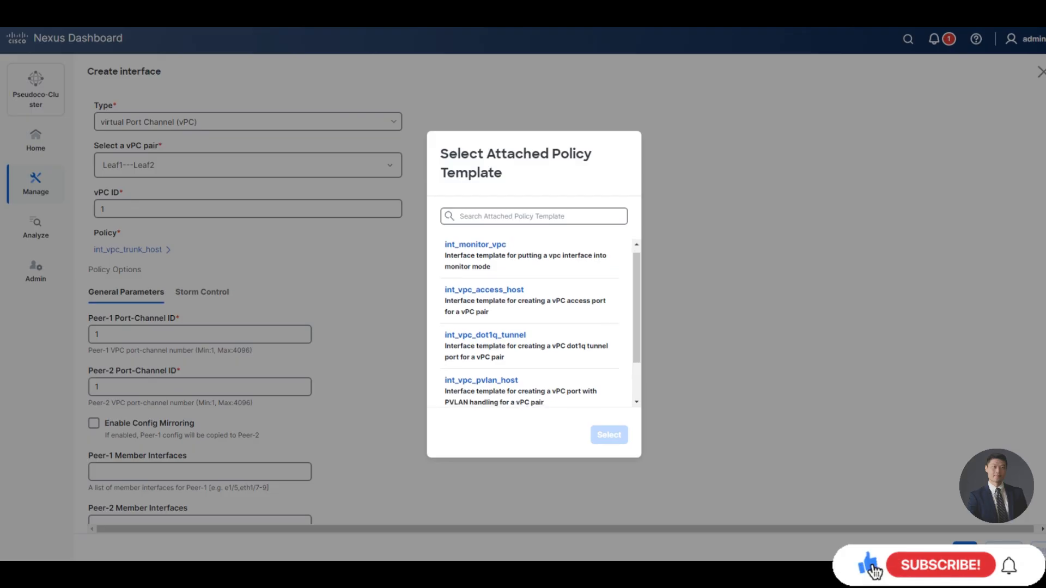
scroll(531, 324, up, 1)
scroll(531, 324, up, 1)
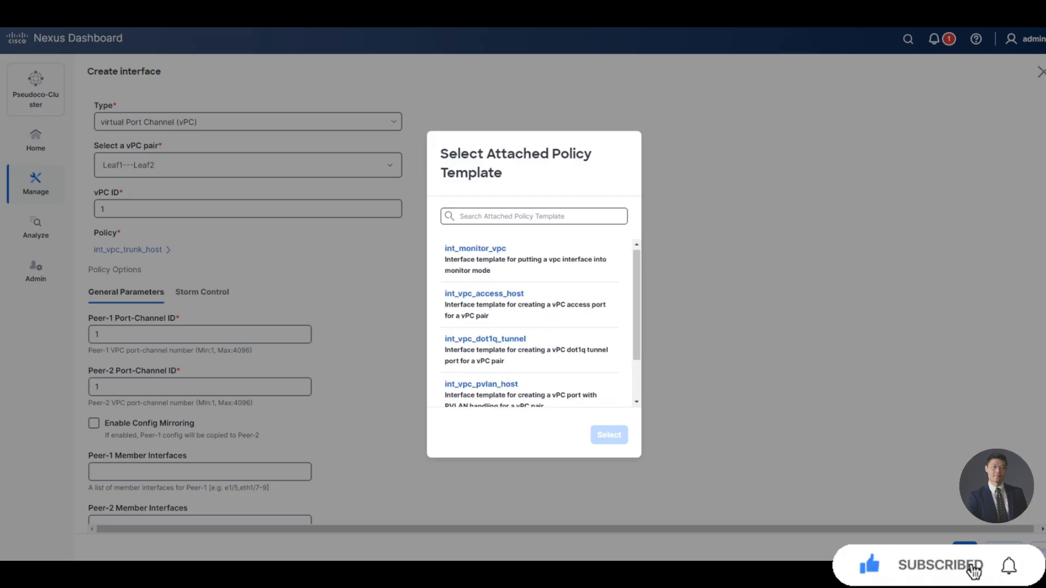
click(529, 305)
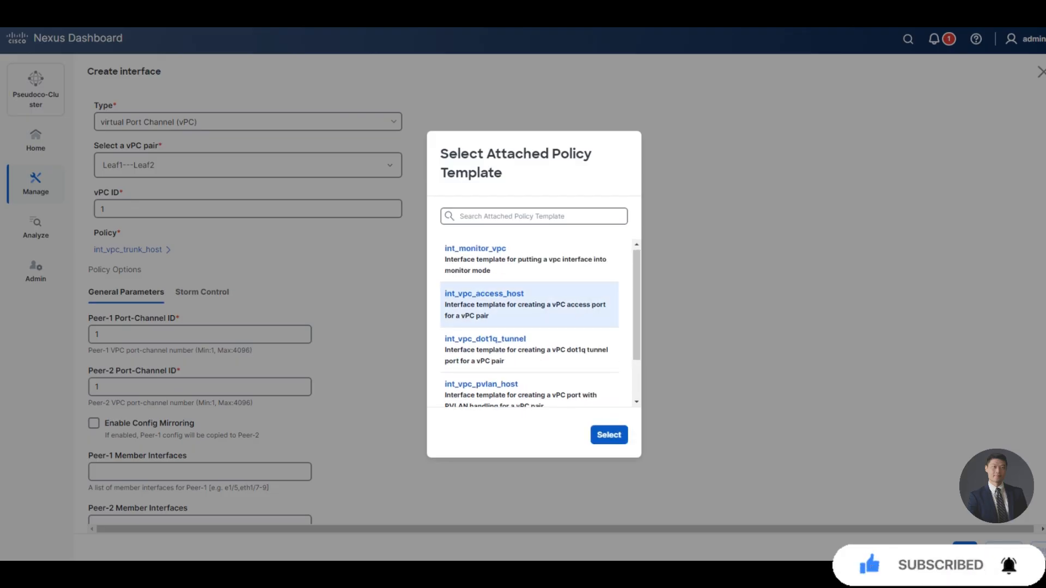
click(609, 435)
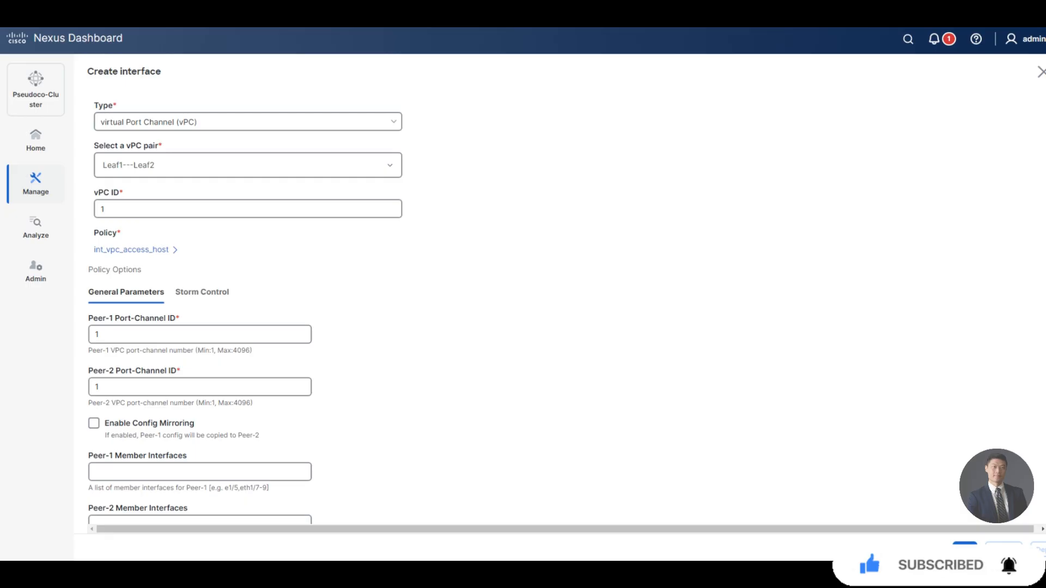
Enable config mirroring, set Peer-1 member interface e1/5 and MTU default.
scroll(245, 305, down, 5)
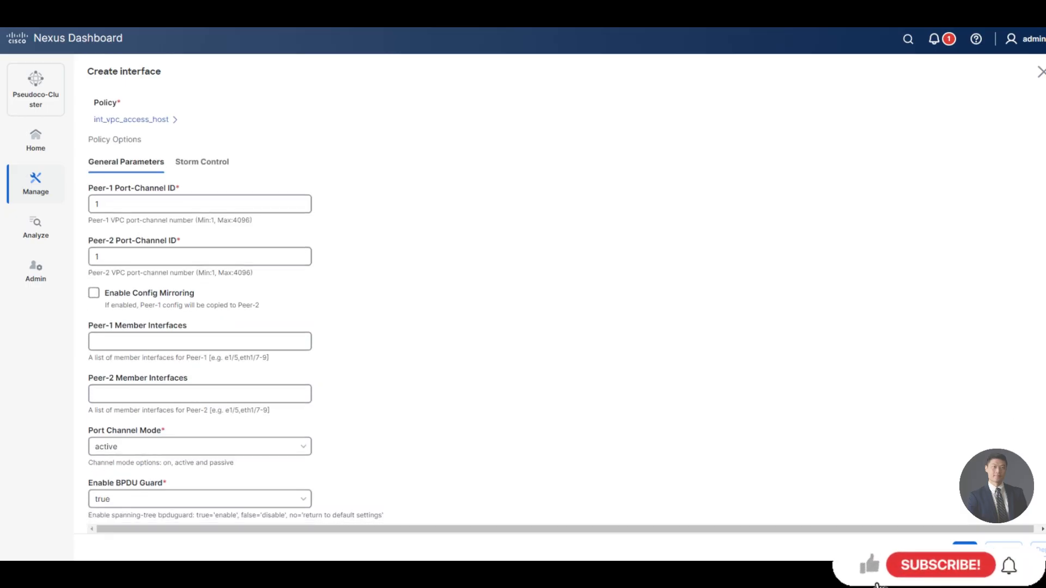
scroll(245, 305, up, 4)
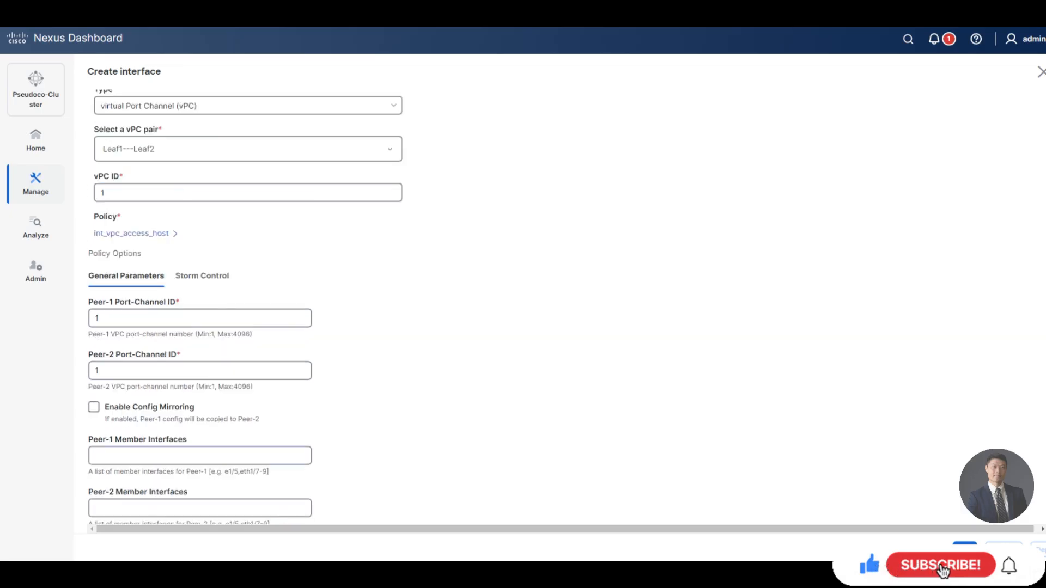
click(93, 407)
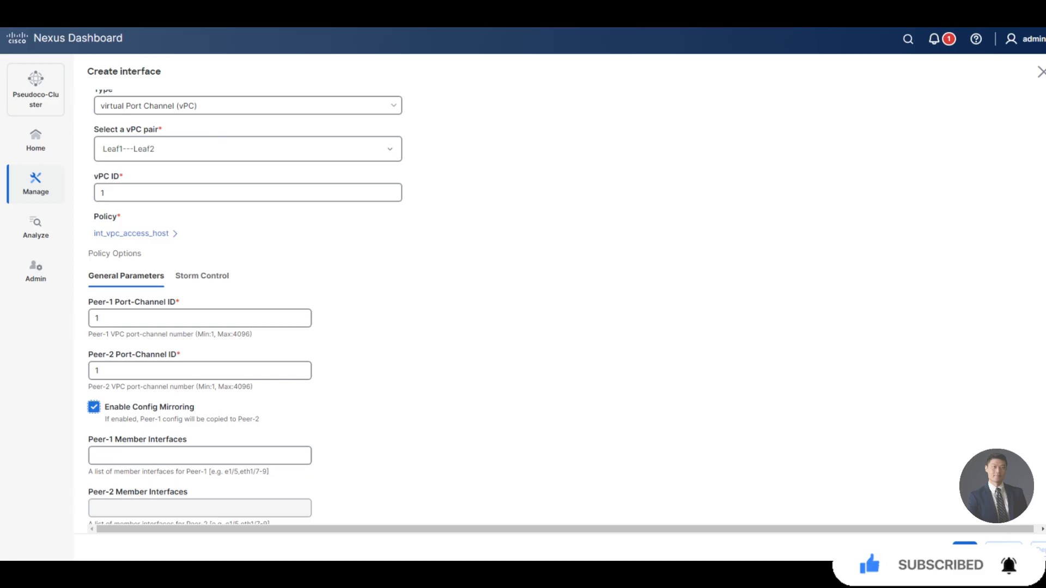
scroll(199, 403, down, 1)
click(200, 393)
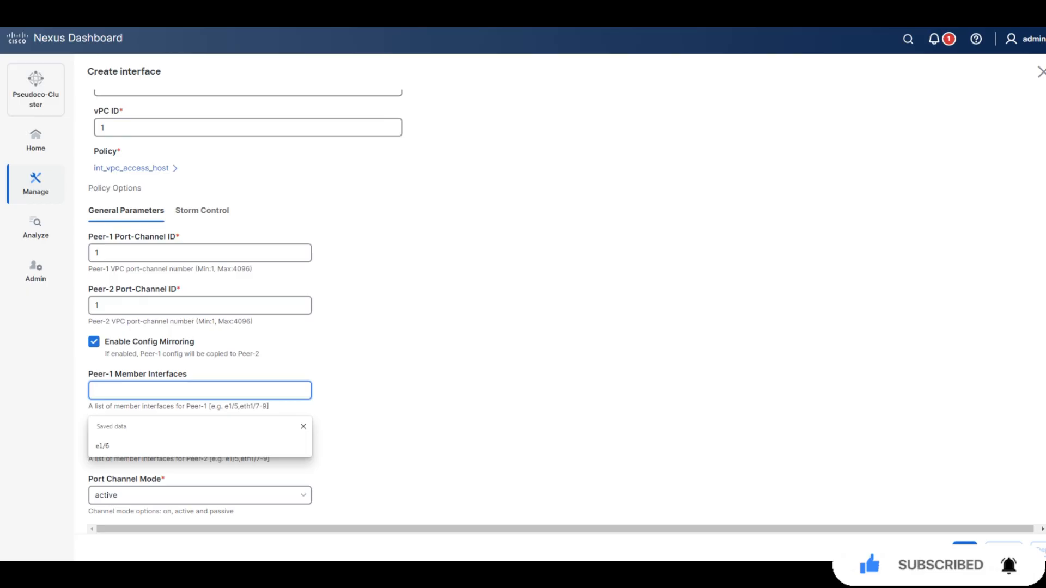
text(e)
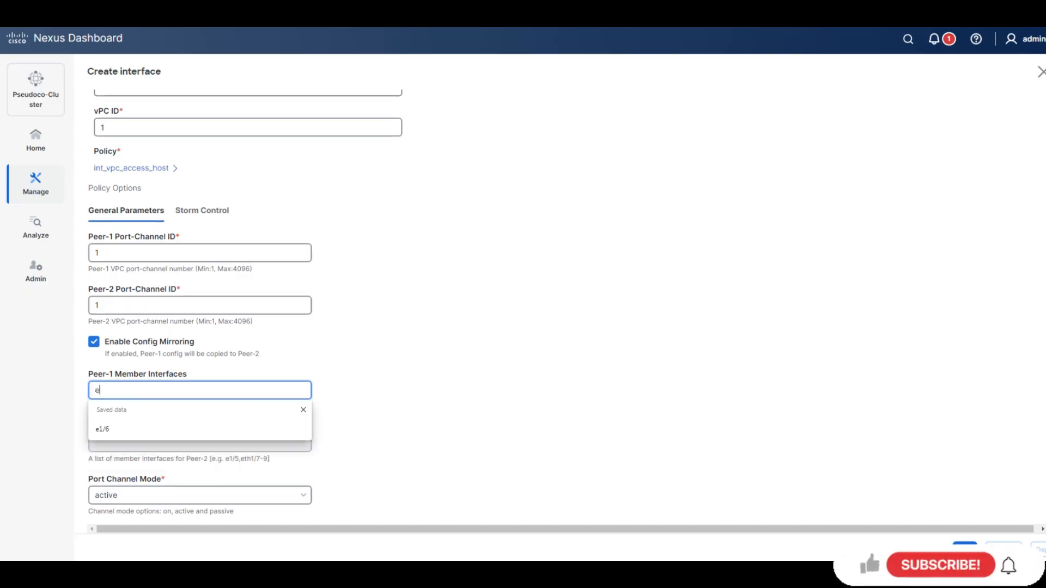
text(1/5)
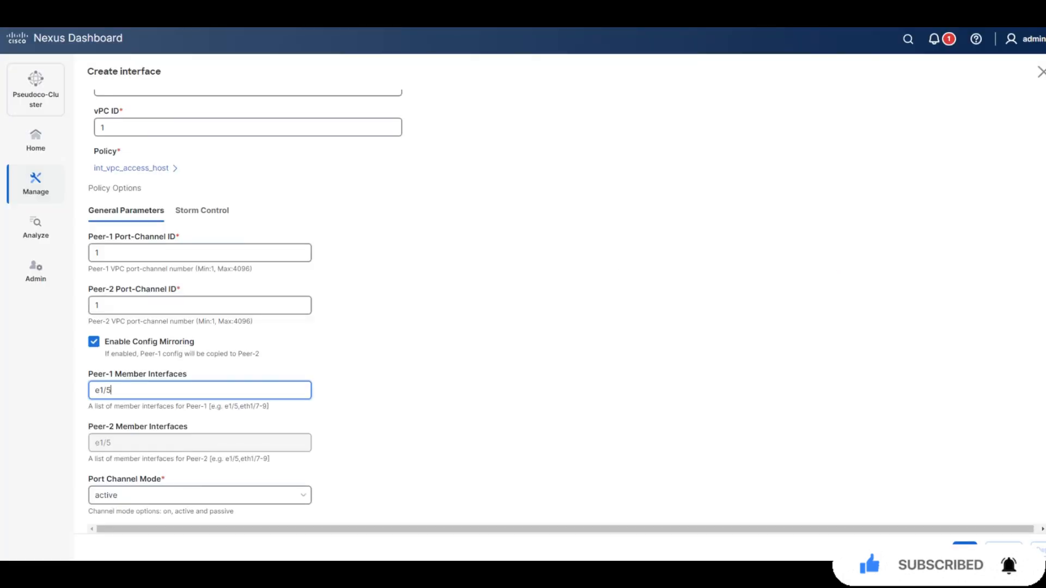
scroll(199, 305, down, 2)
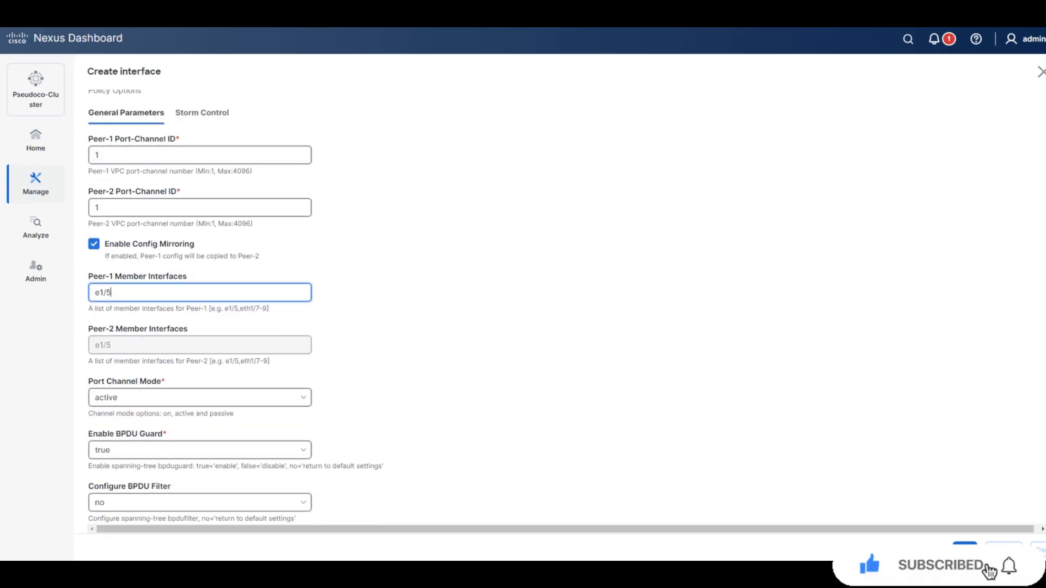
scroll(200, 306, down, 2)
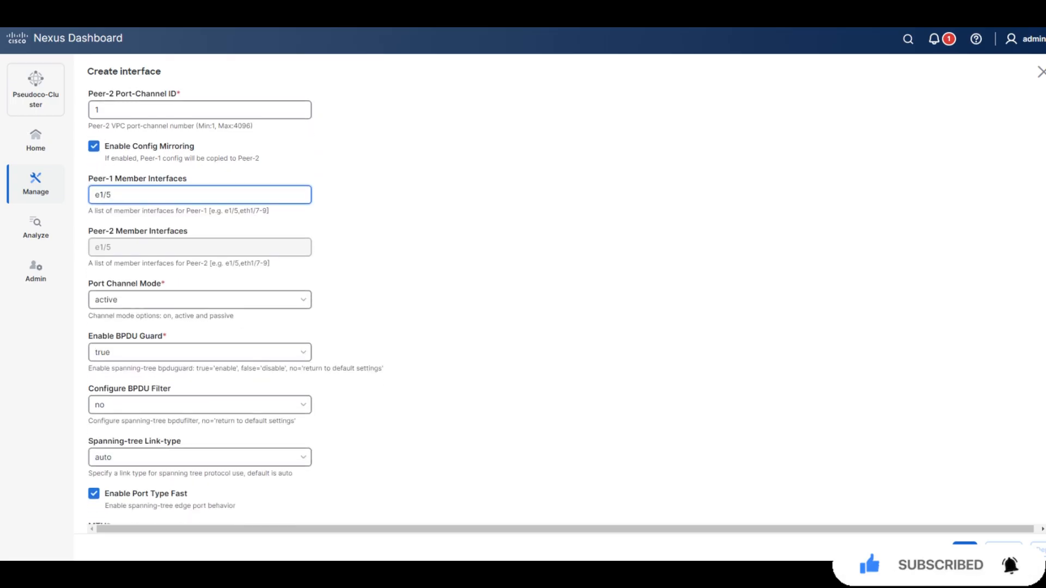
scroll(199, 305, down, 1)
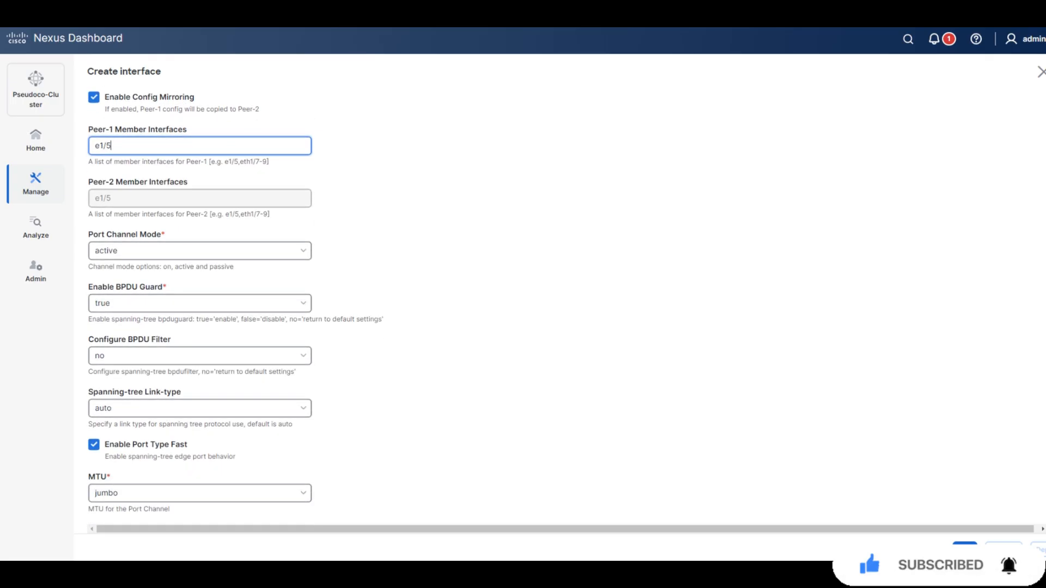
scroll(199, 305, down, 1)
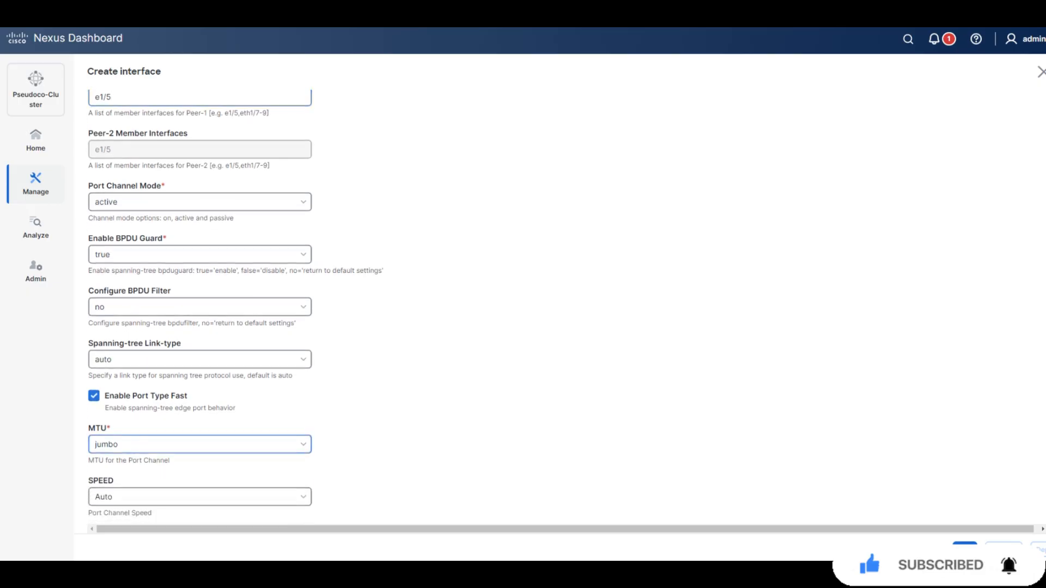
click(199, 445)
click(200, 471)
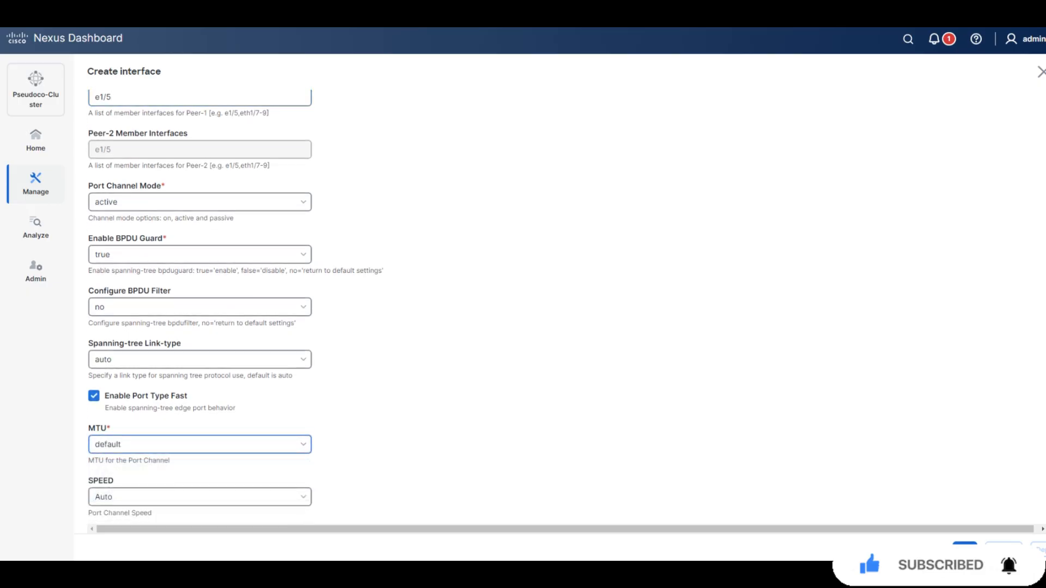
scroll(199, 305, down, 1)
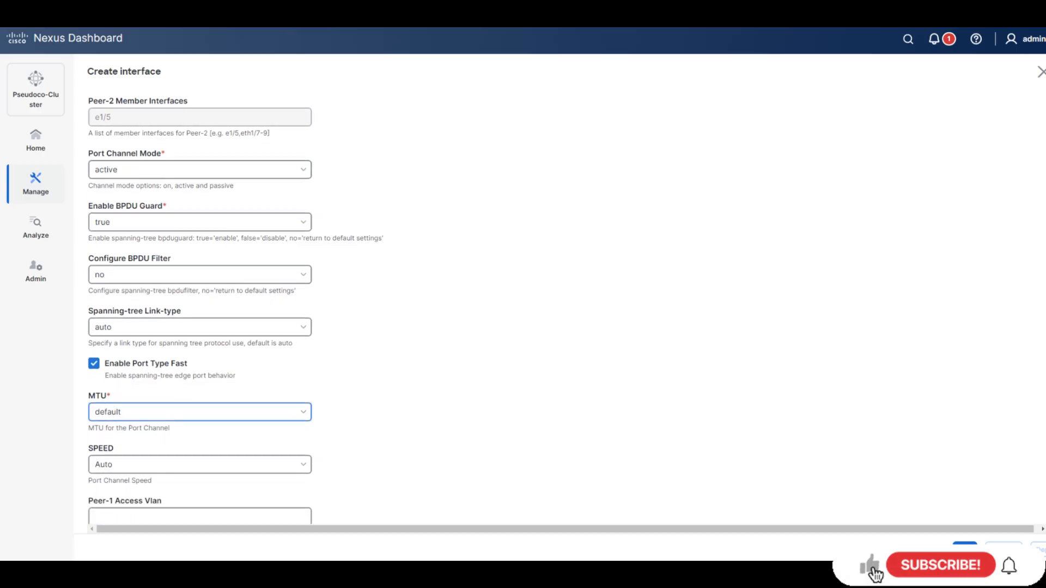
scroll(199, 305, down, 1)
scroll(199, 305, down, 1)
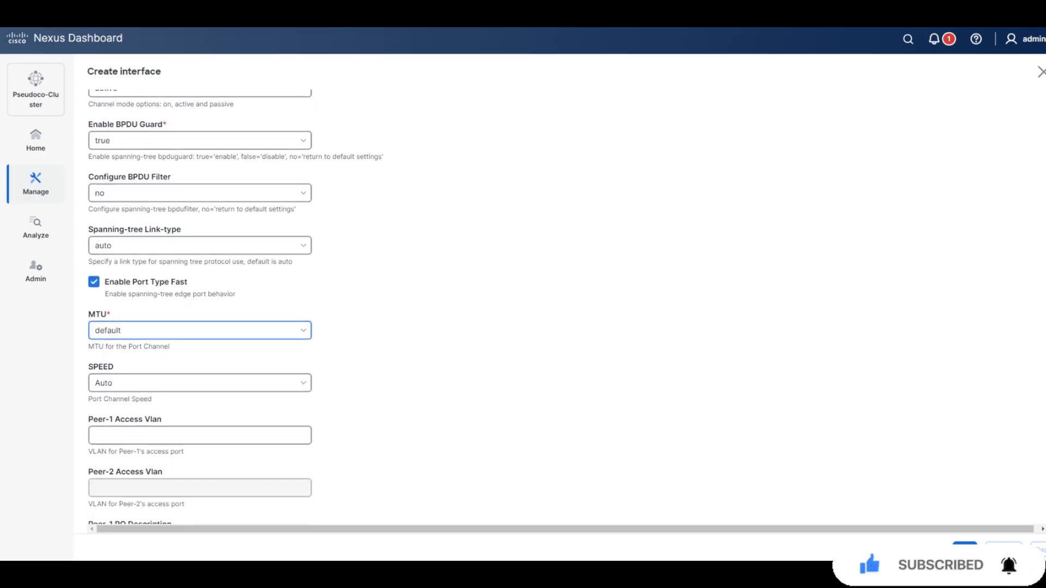
Set the LACP Timer Rate to fast and save vPC1.
key(ctrl+f)
text(lacp timer)
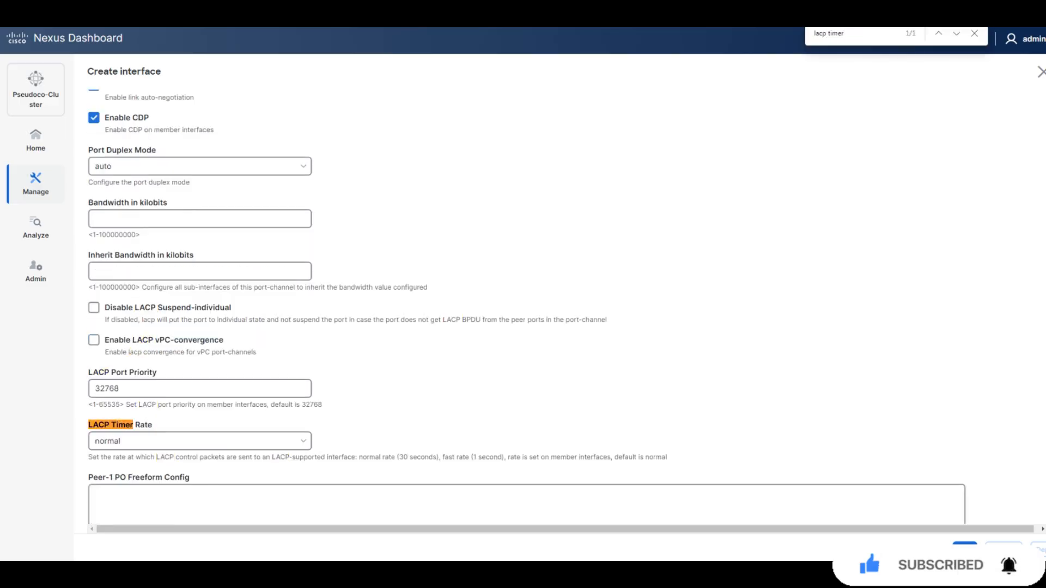
click(200, 441)
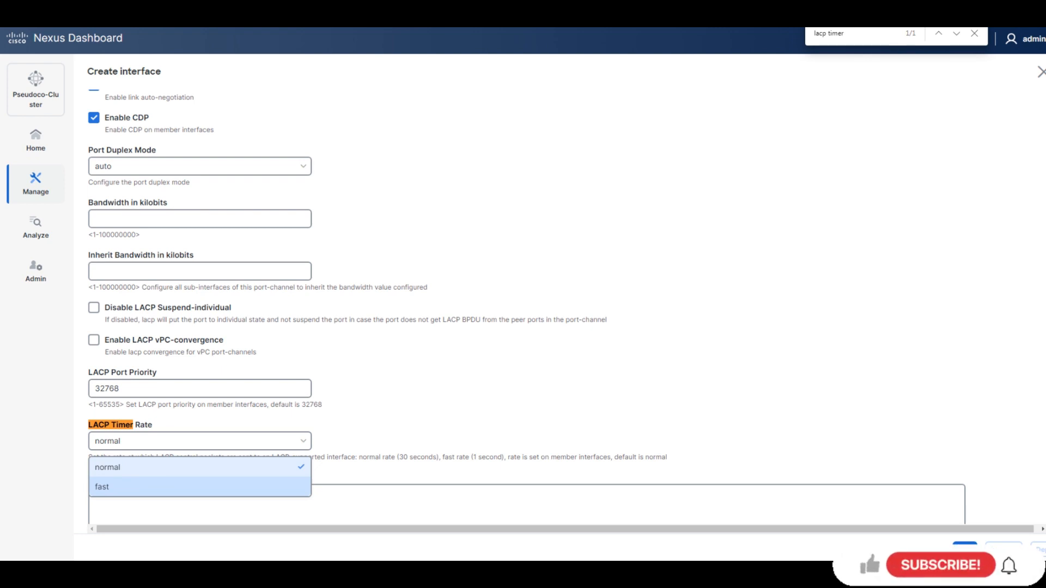
key(Return)
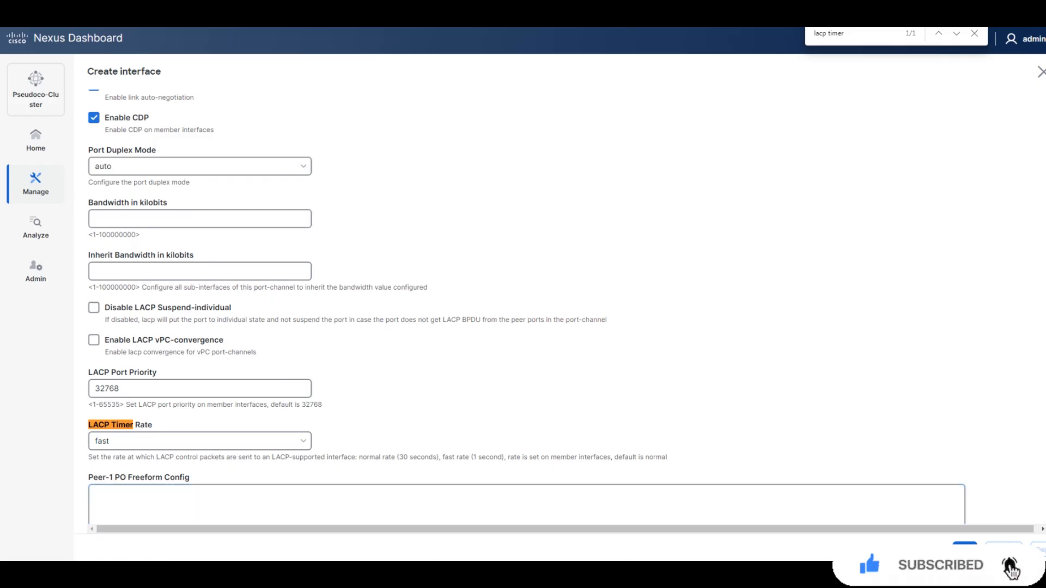
scroll(526, 287, down, 1)
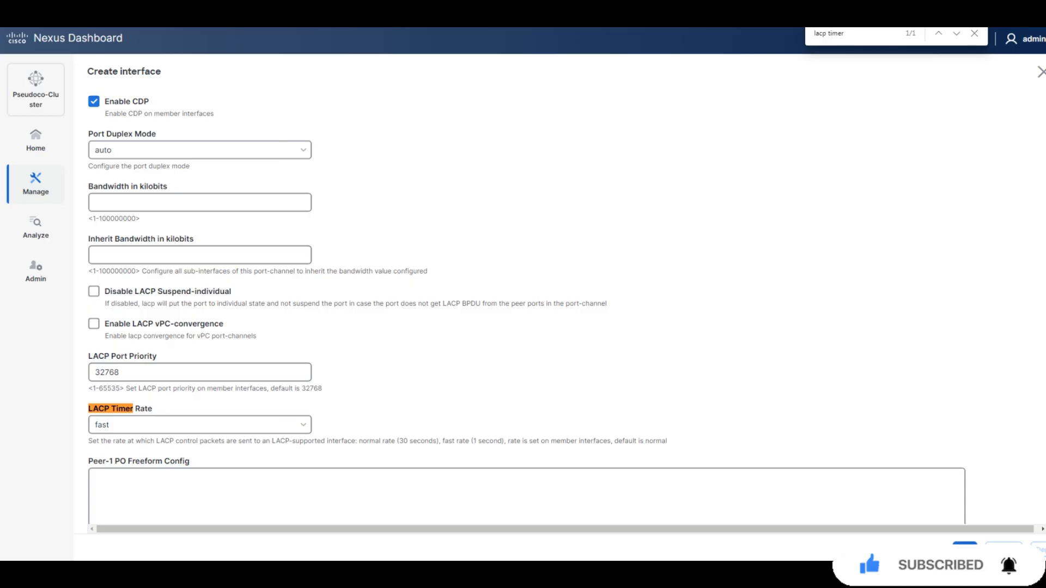
click(965, 551)
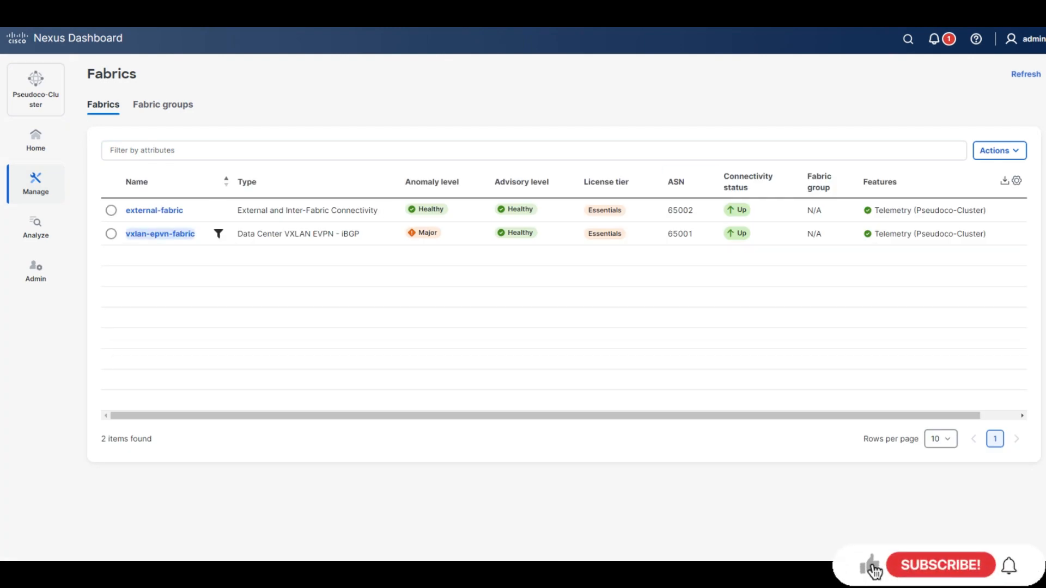
Open vxlan-epvn-fabric's Connectivity view to list its interfaces, including vPC1.
click(160, 234)
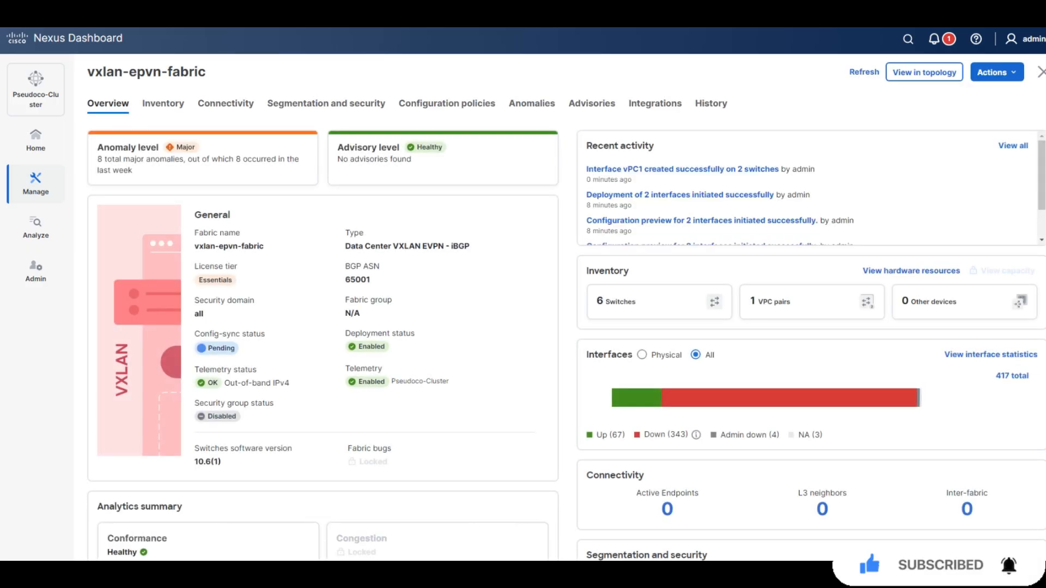
click(225, 103)
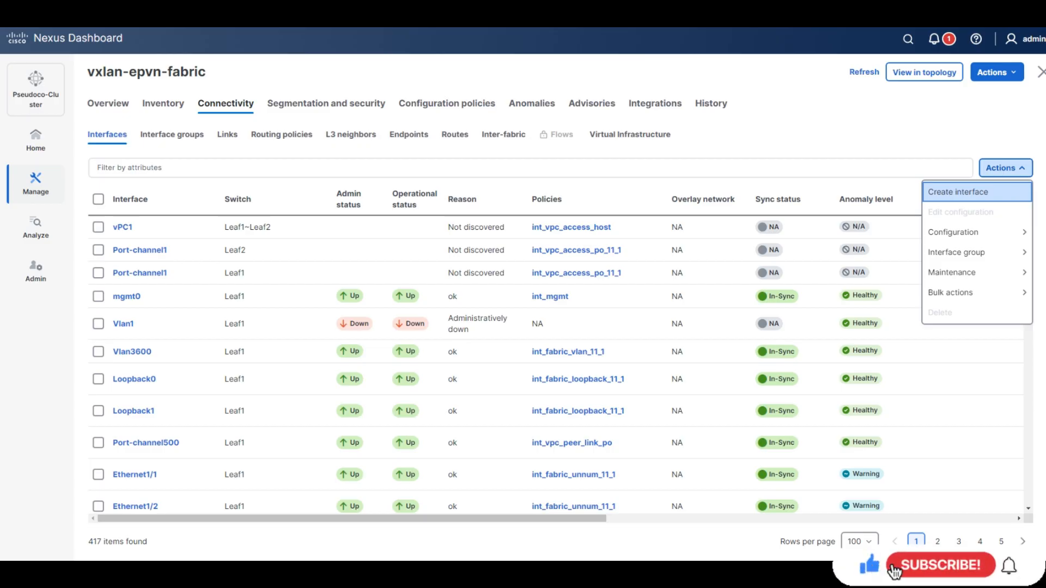
Create a vPC interface (ID 2) on Leaf1---Leaf2 and pick the int_vpc_access_host template.
key(Return)
key(space)
key(Down)
key(Return)
key(Tab)
key(space)
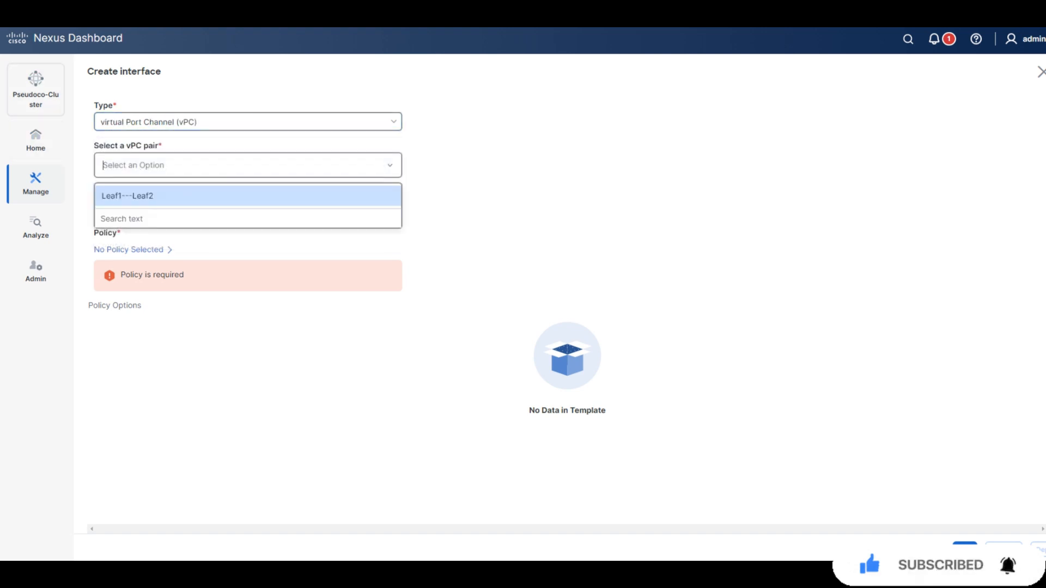
key(Return)
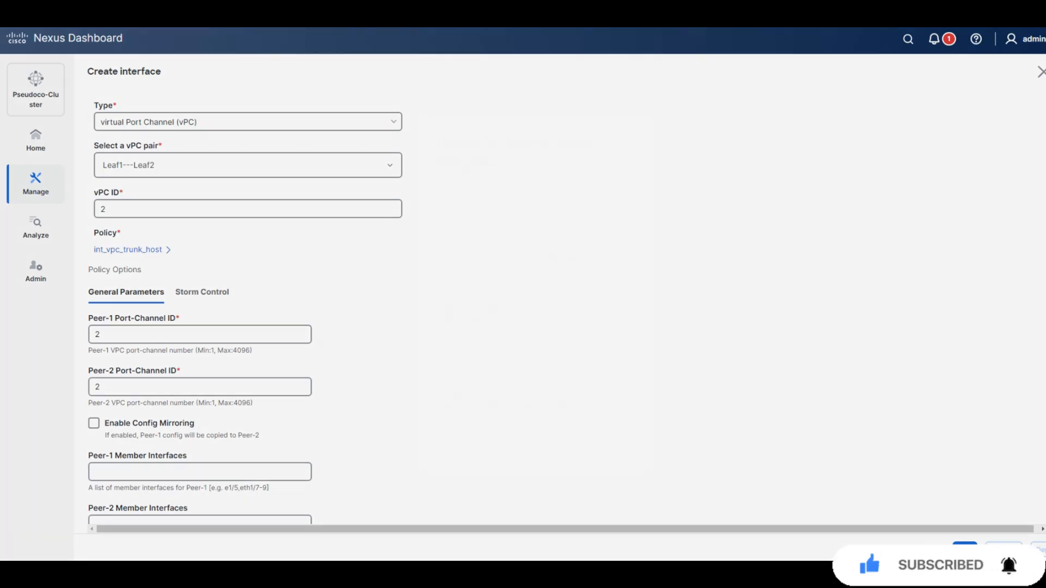
click(132, 250)
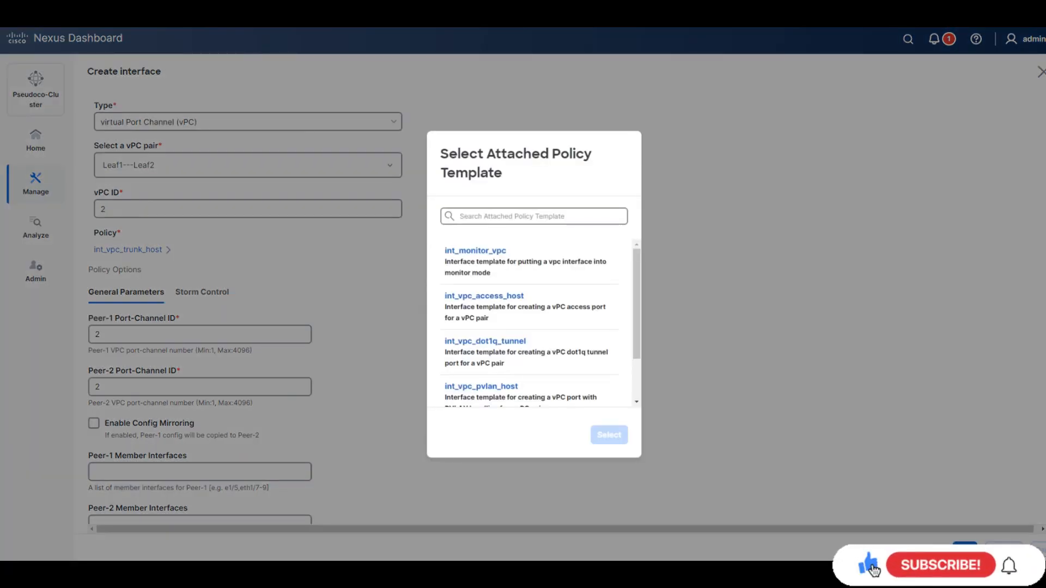
click(484, 302)
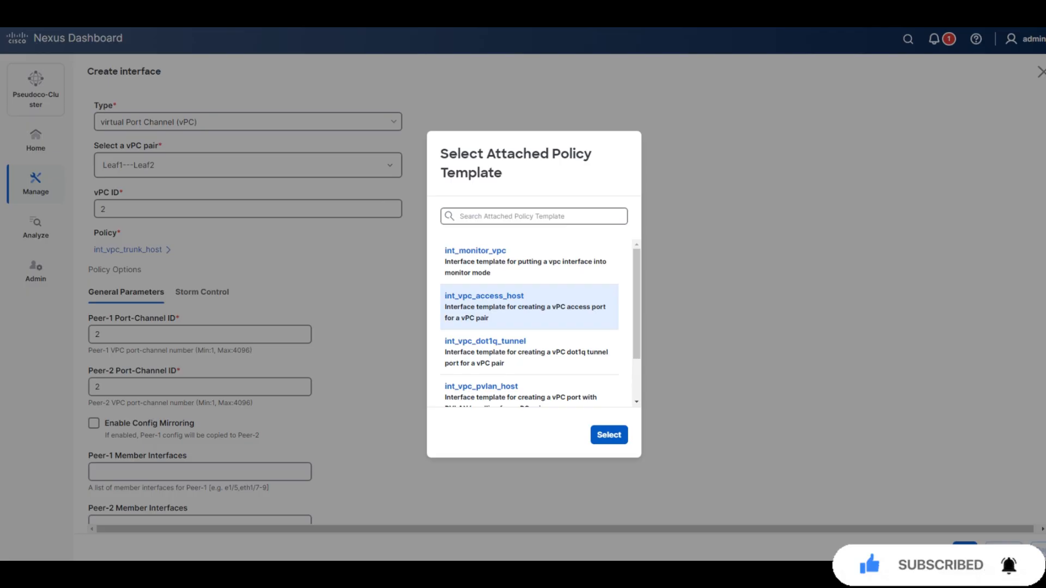
Apply int_vpc_access_host, enable config mirroring, set member e1/6 and MTU default.
click(609, 435)
scroll(560, 308, down, 2)
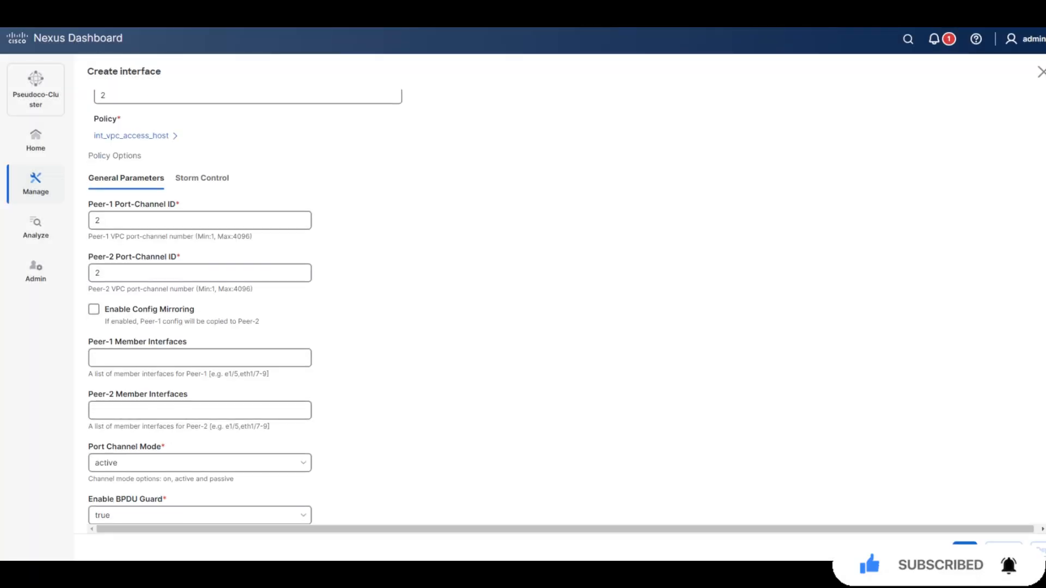
click(94, 310)
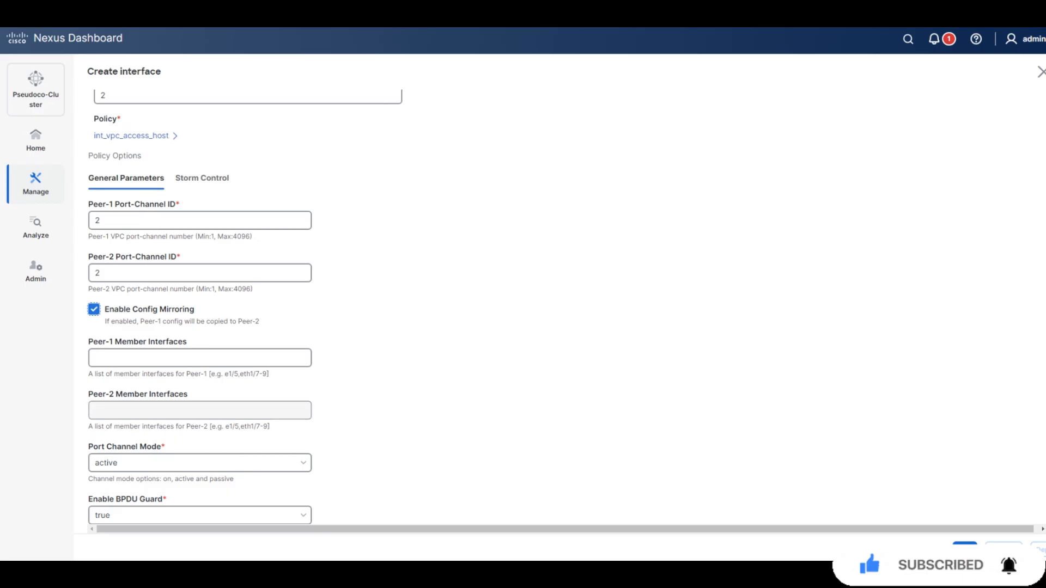
text(e1/6)
click(414, 360)
scroll(414, 360, down, 1)
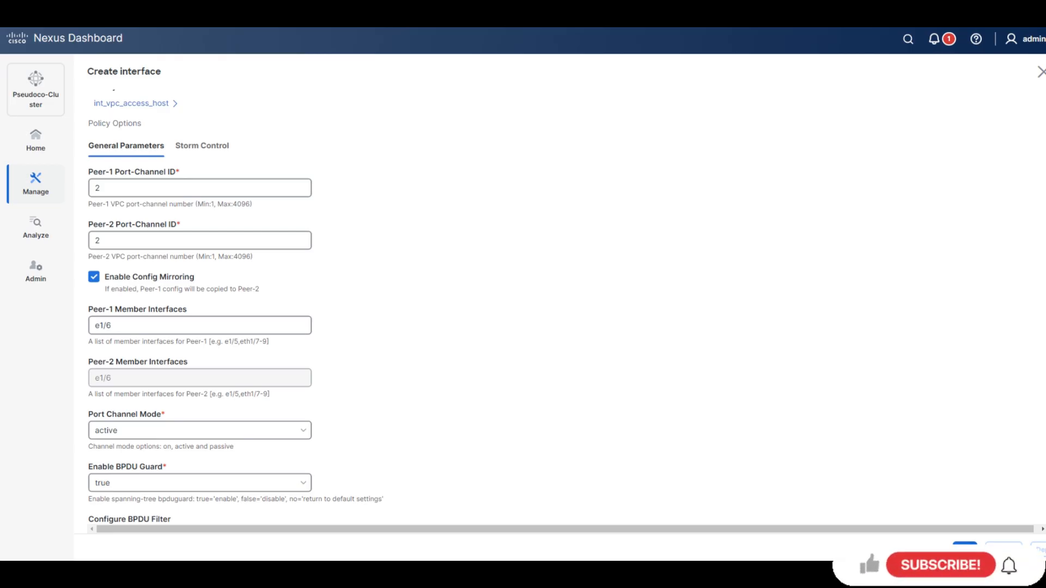
scroll(415, 327, down, 2)
scroll(414, 326, down, 4)
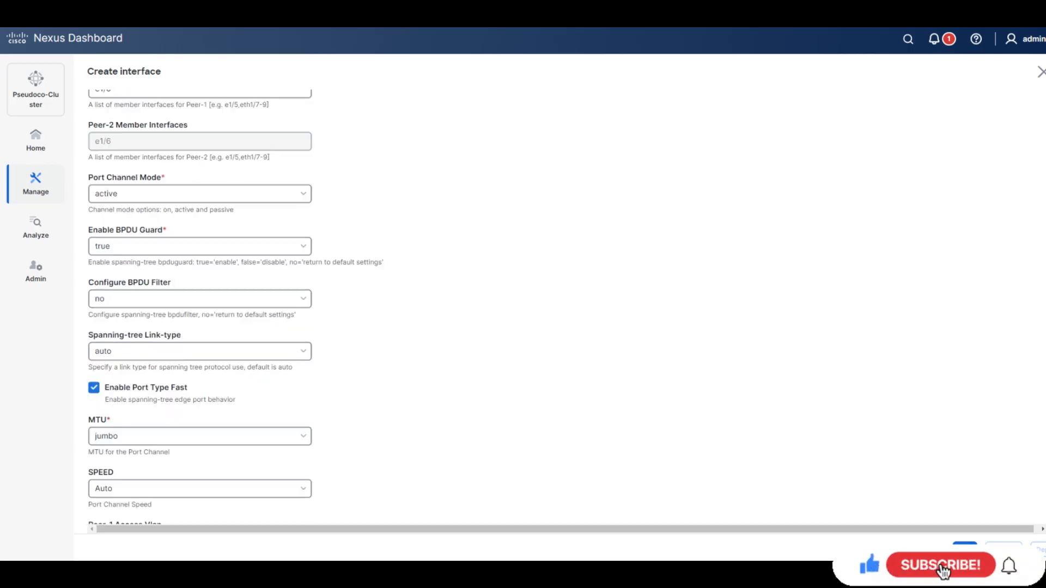
click(200, 396)
click(199, 423)
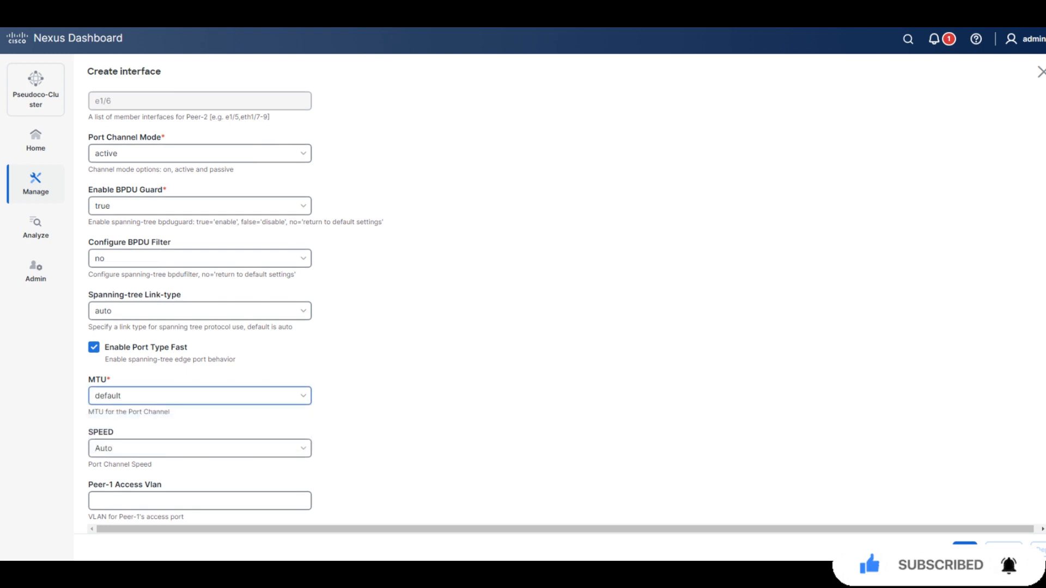
Set the LACP Timer Rate to fast and save vPC 2.
scroll(236, 307, down, 1)
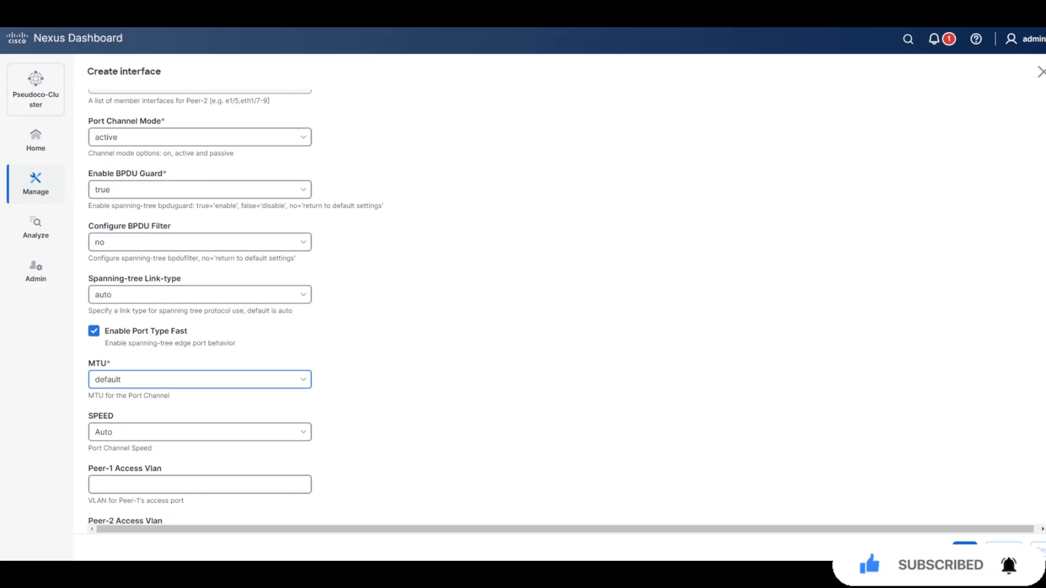
scroll(235, 307, down, 2)
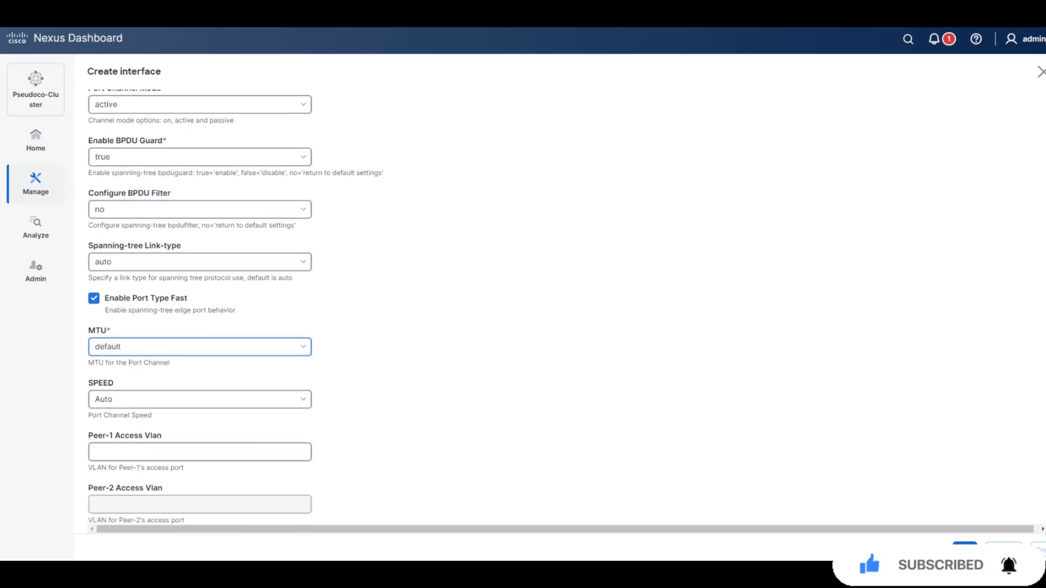
key(ctrl+f)
text(t)
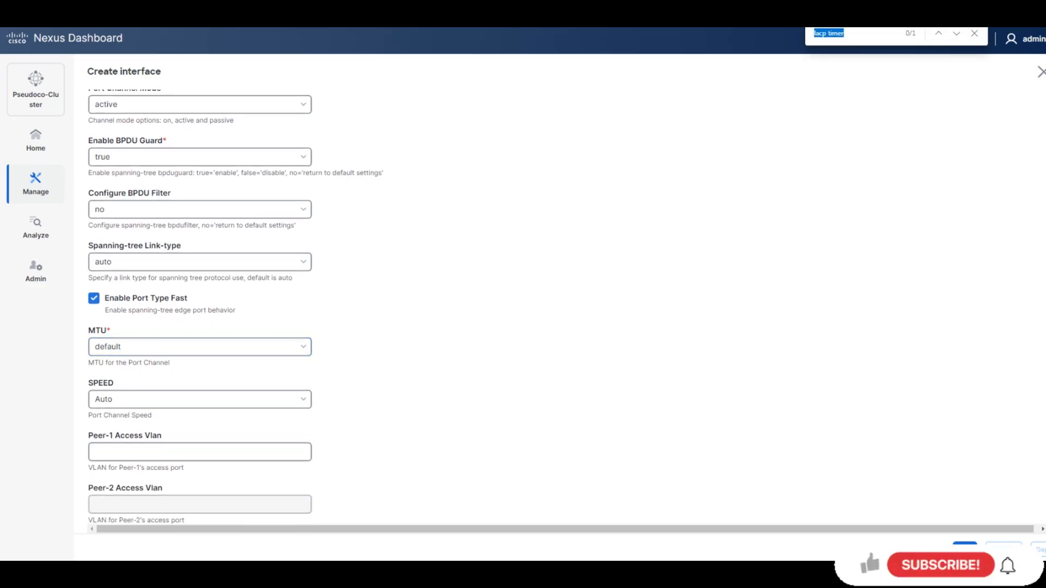
text(imer)
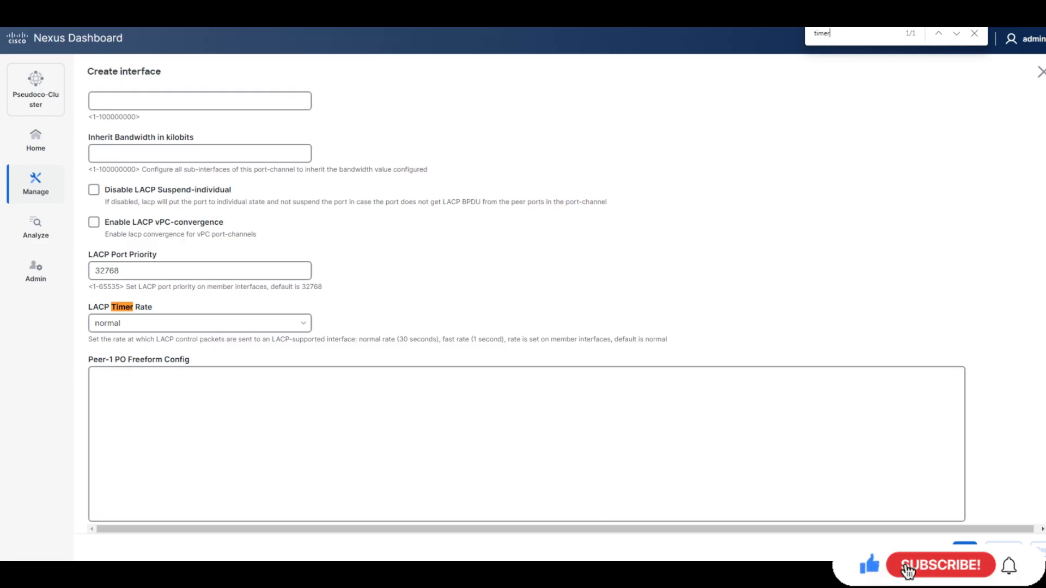
click(200, 323)
click(199, 369)
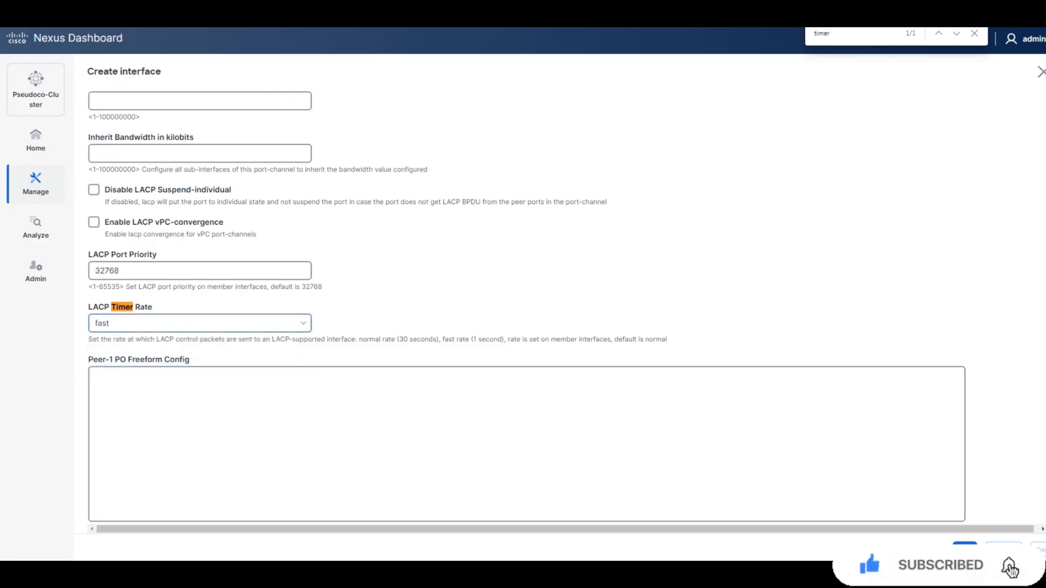
click(965, 549)
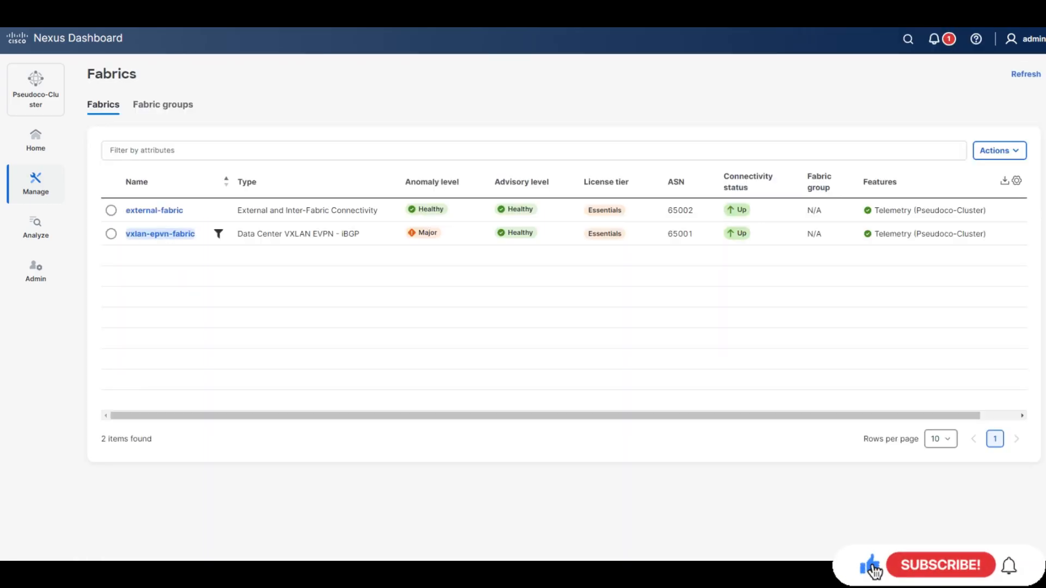
In the vxlan-epvn-fabric switch inventory, select Leaf1 and Leaf2 and open their Actions menu.
click(160, 234)
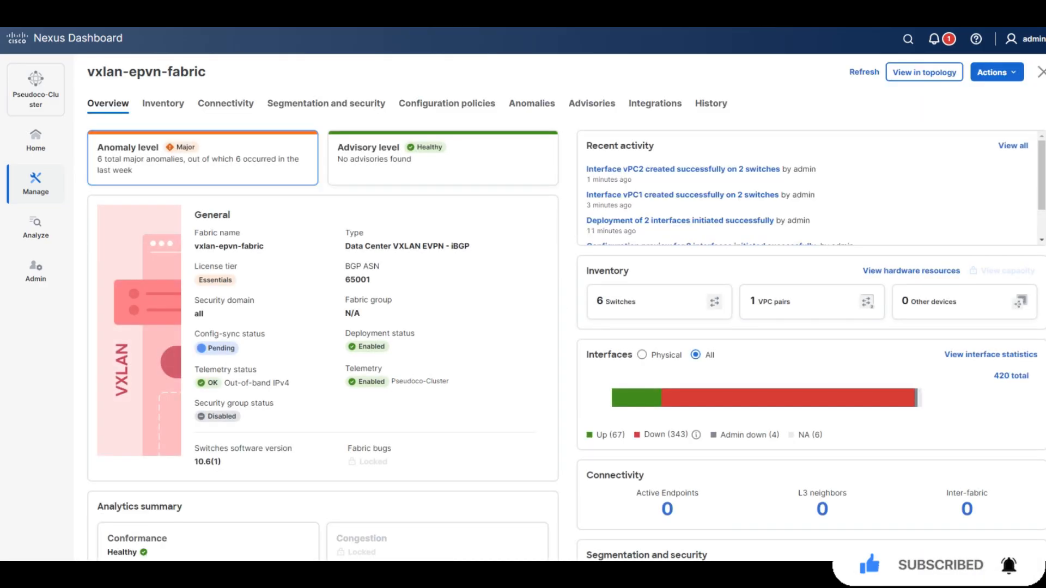
click(163, 103)
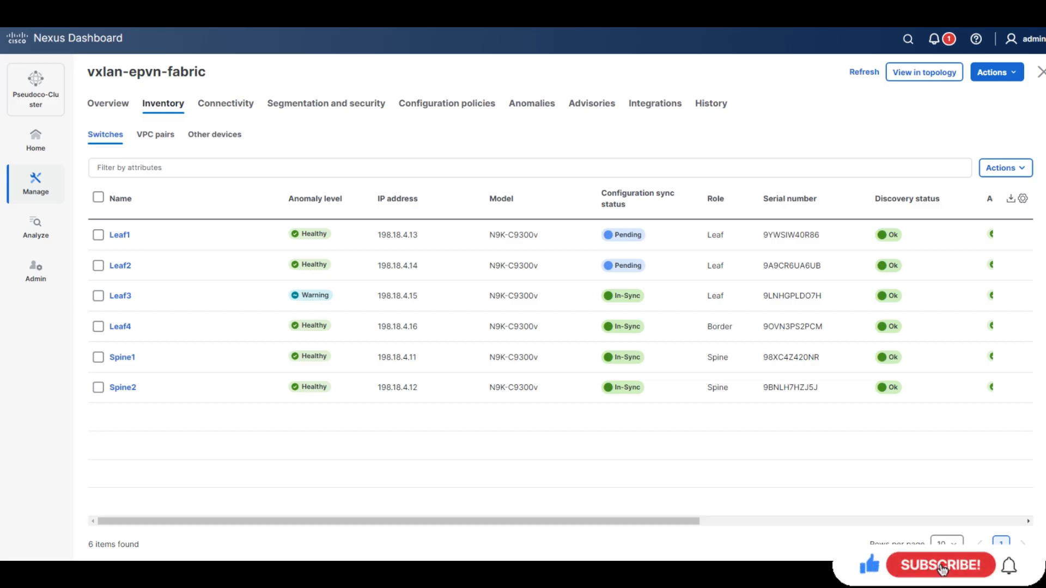
click(98, 235)
click(98, 266)
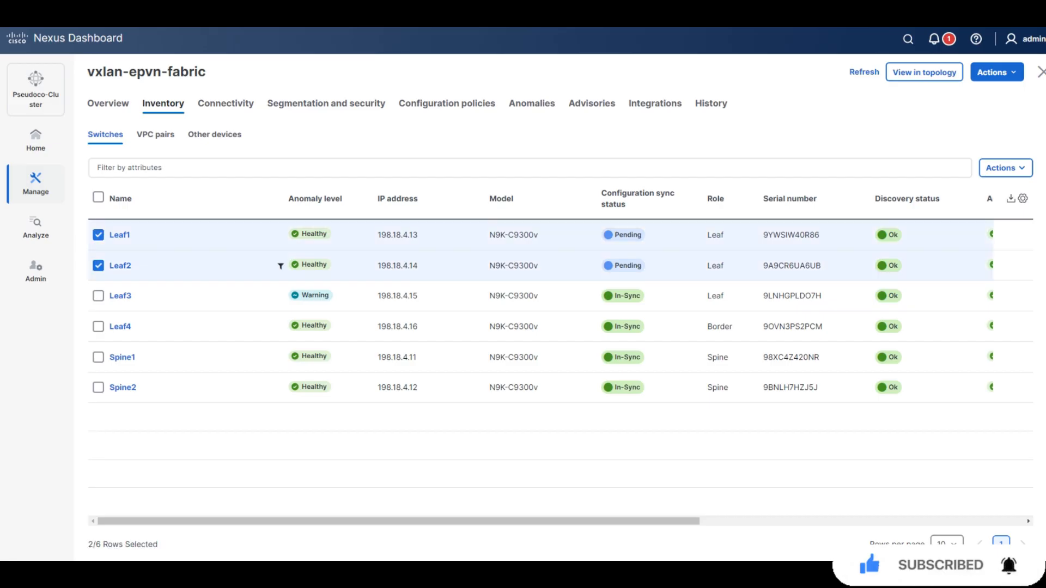
click(1006, 168)
click(1006, 168)
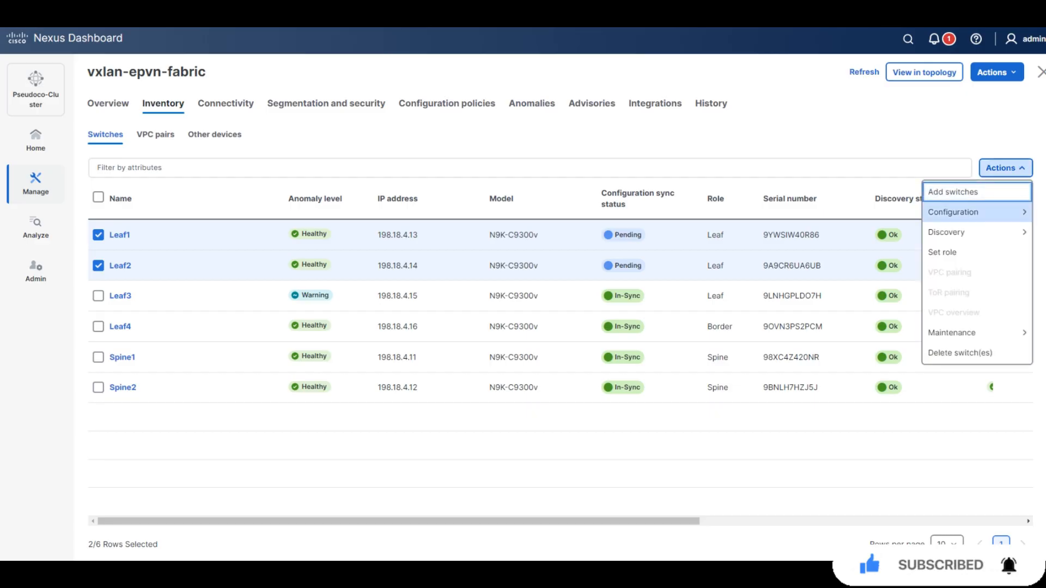
Deploy the previewed pending configuration to Leaf1 and Leaf2 through Configuration > Deploy.
mouse_move(976, 212)
click(860, 234)
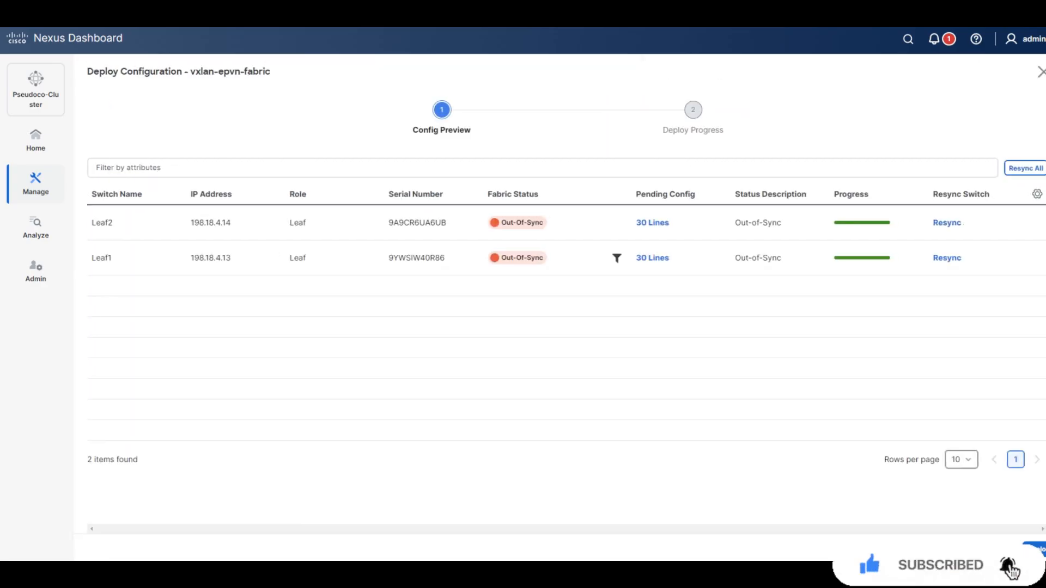
click(1036, 549)
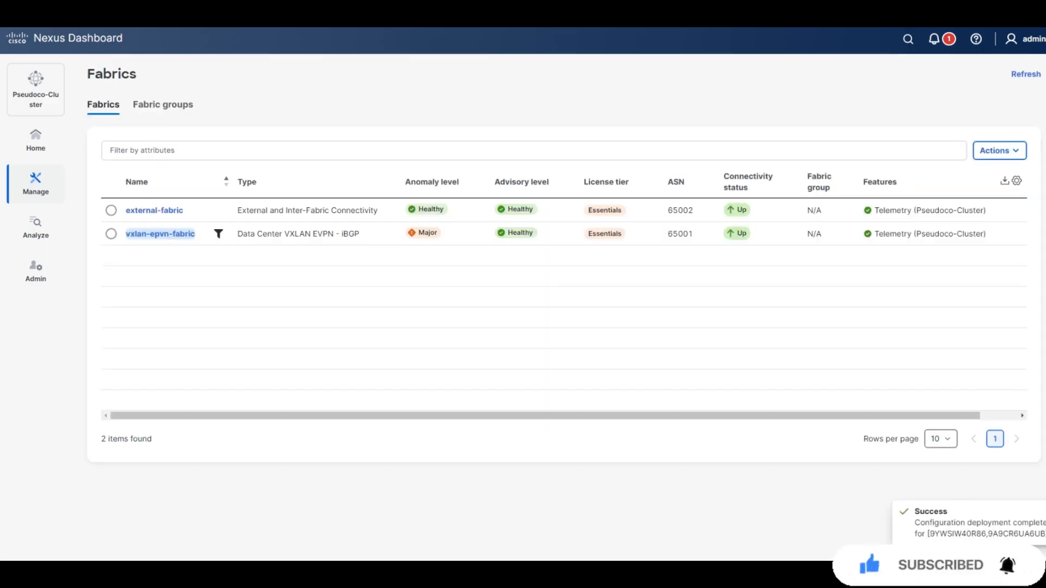
click(160, 234)
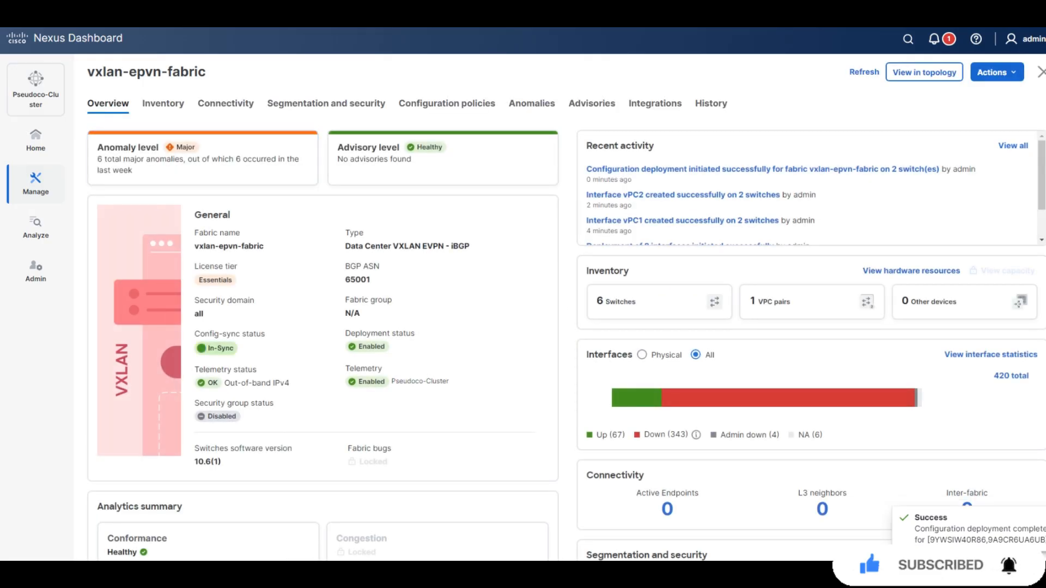
Filter the fabric's interfaces by 'Interface contains vpc' to list vPC1, vPC2 and their port-channels.
click(225, 103)
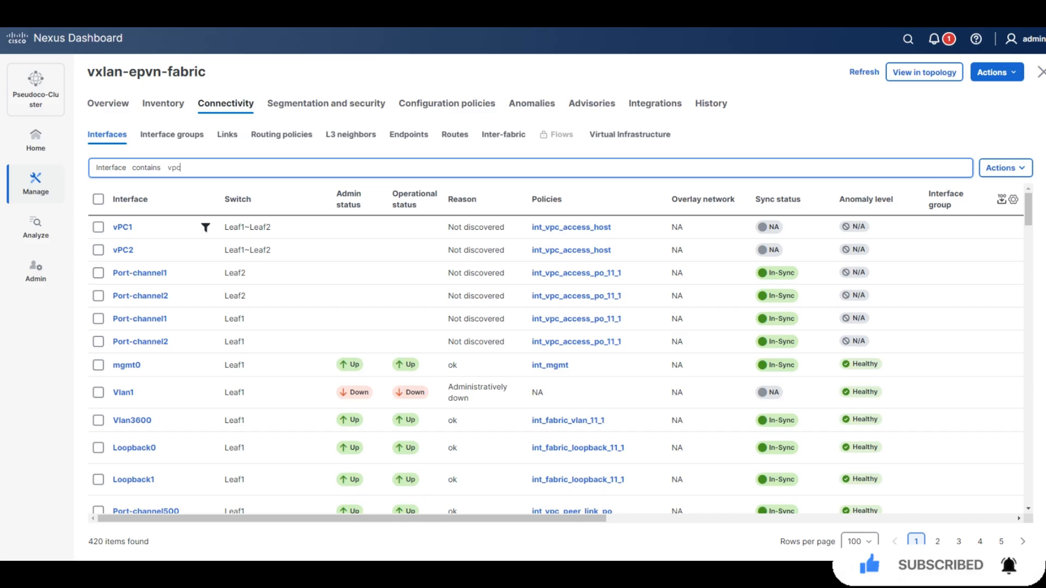
key(Return)
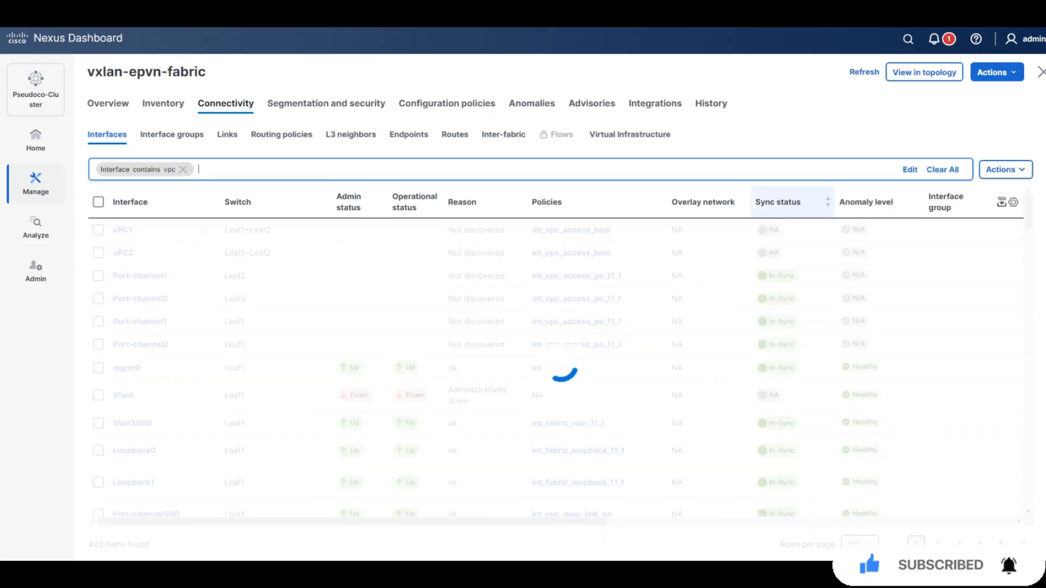